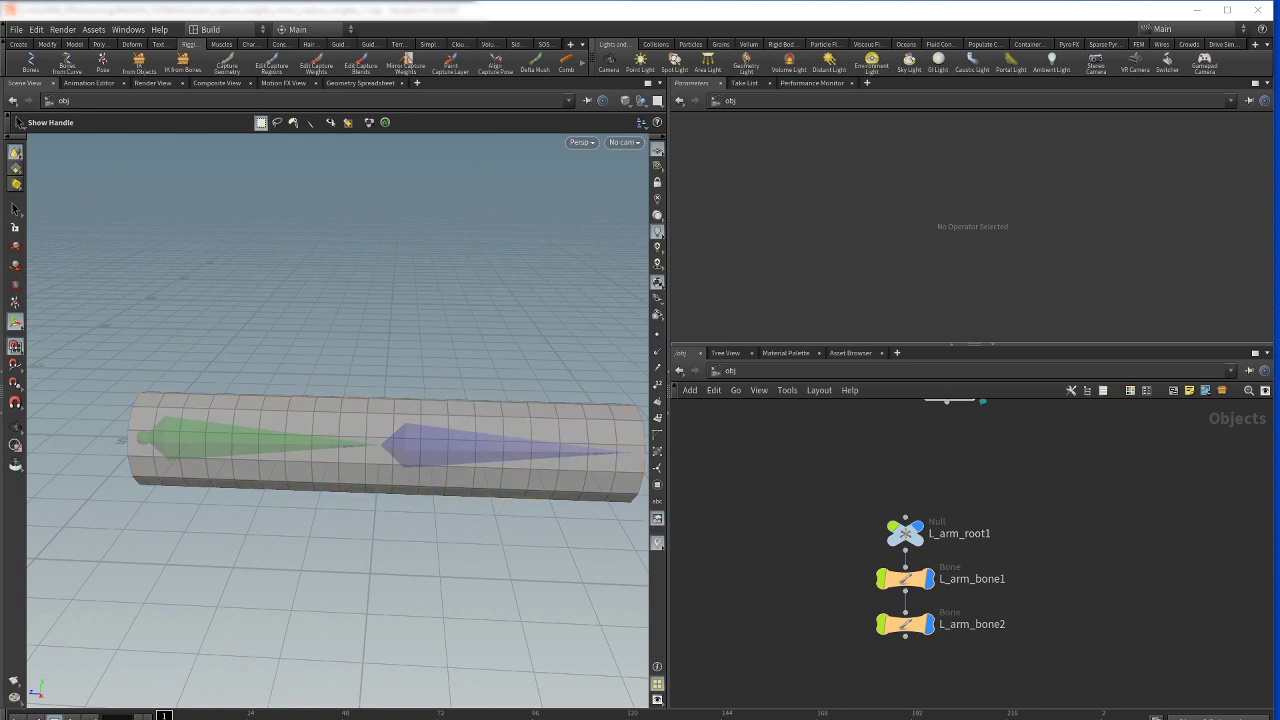
# Open the Wacom Tablet Properties from the installed Wacom Tablet programs
pyautogui.press('super+x')
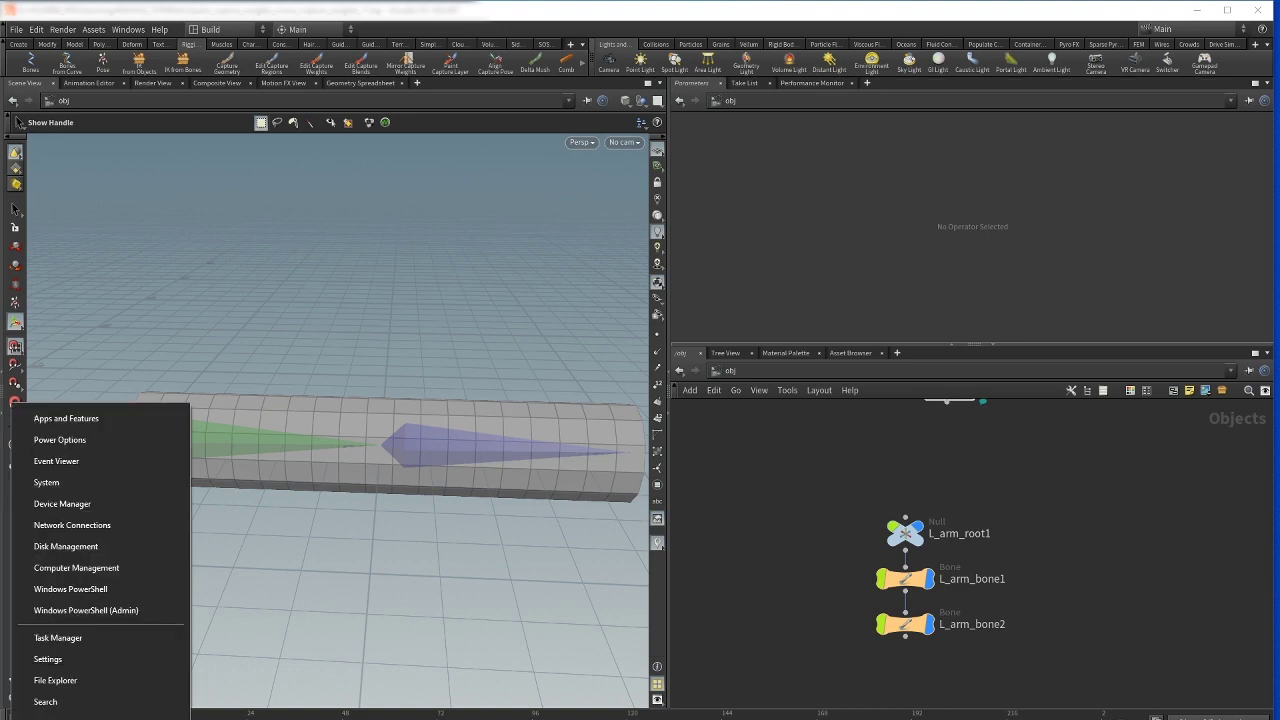
pyautogui.press('Escape')
pyautogui.press('super')
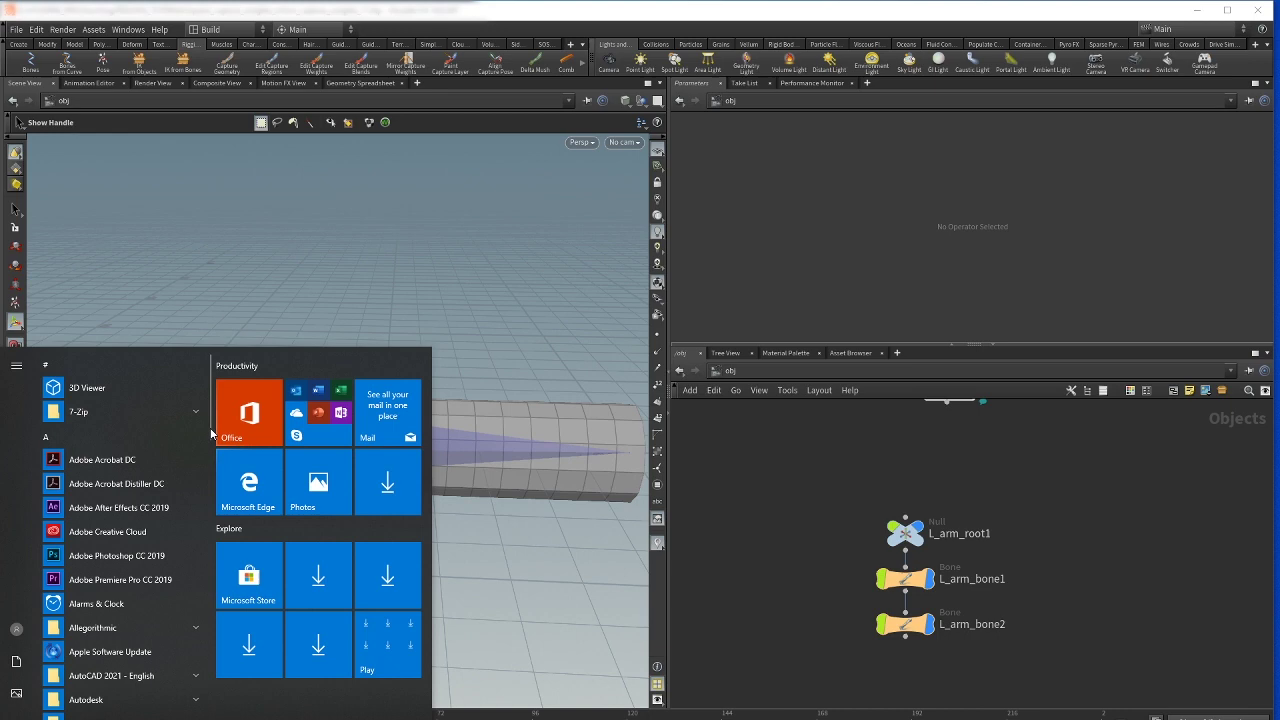
pyautogui.moveTo(209, 442); pyautogui.dragTo(211, 708)
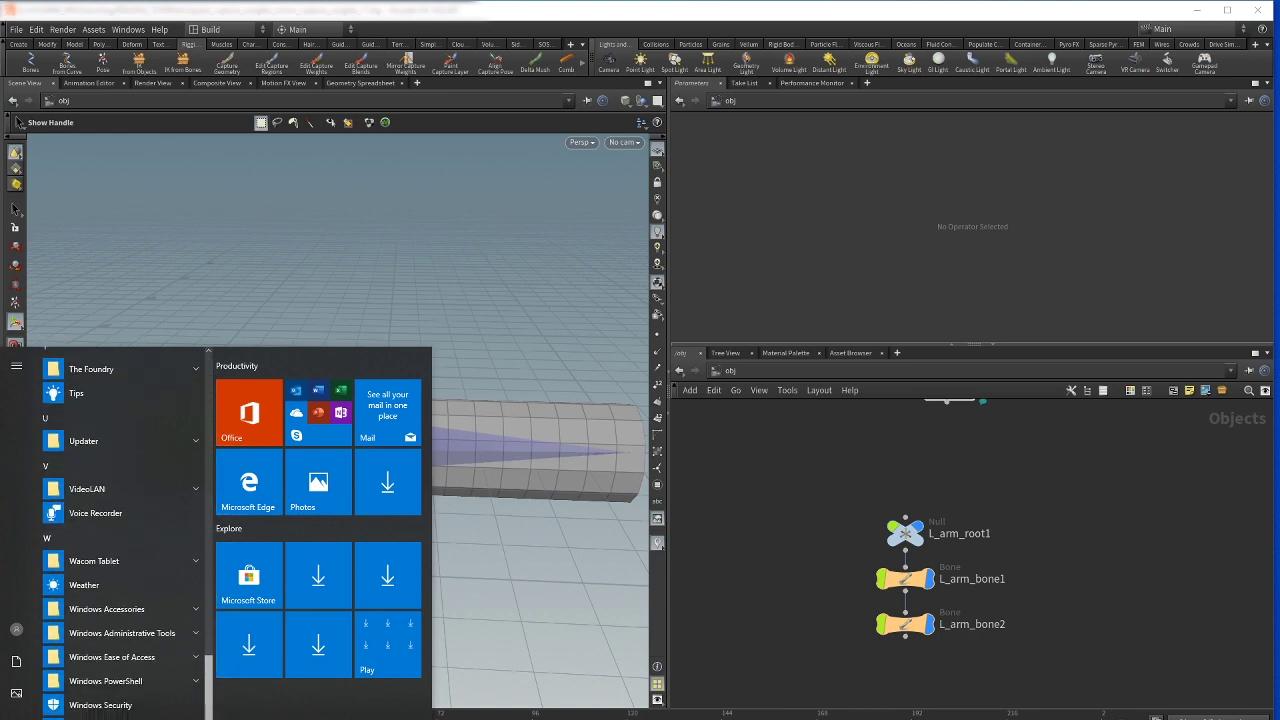
pyautogui.click(118, 574)
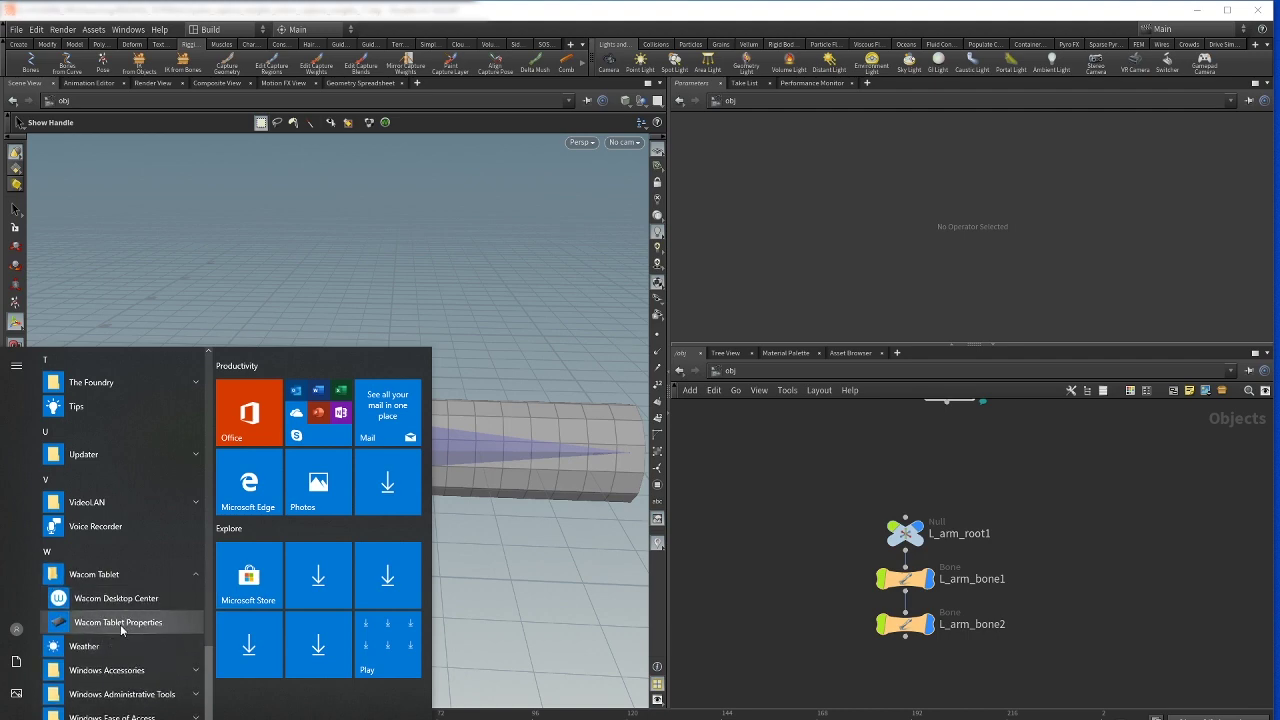
pyautogui.click(124, 623)
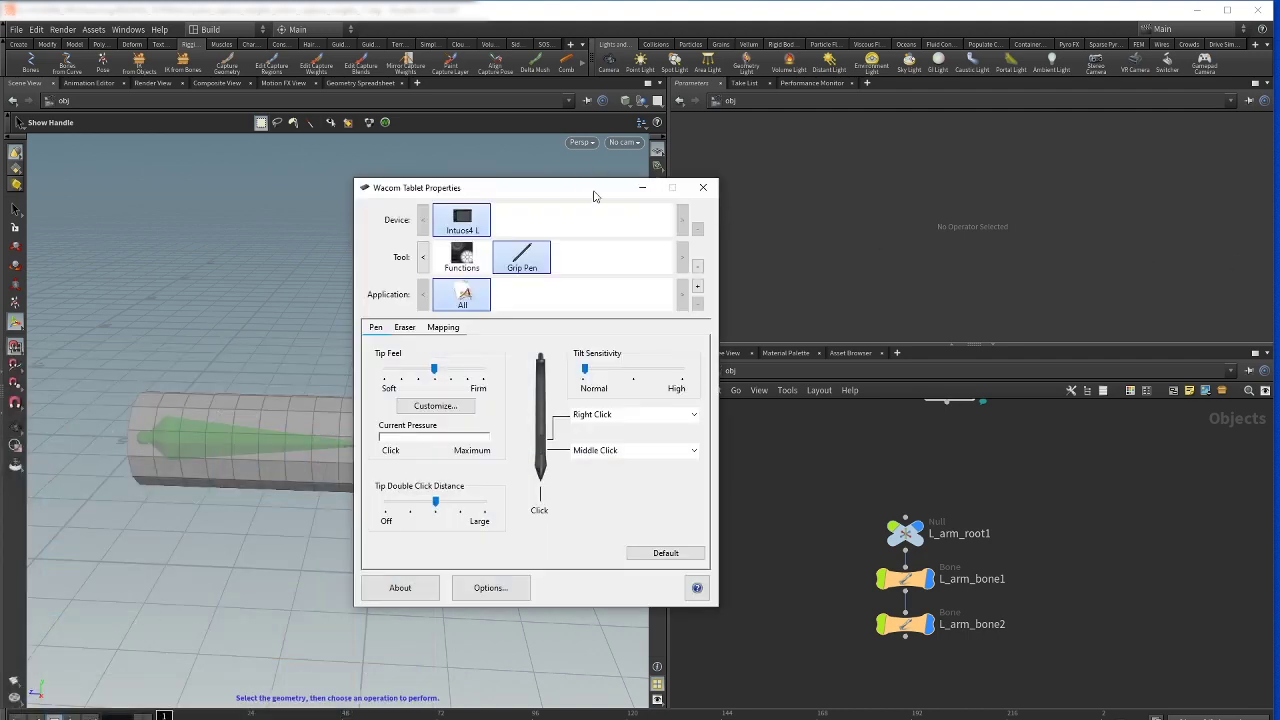
# Check the grip pen's button and mapping settings, including the Use Windows Ink option, and close the tablet properties
pyautogui.moveTo(594, 194); pyautogui.dragTo(522, 188)
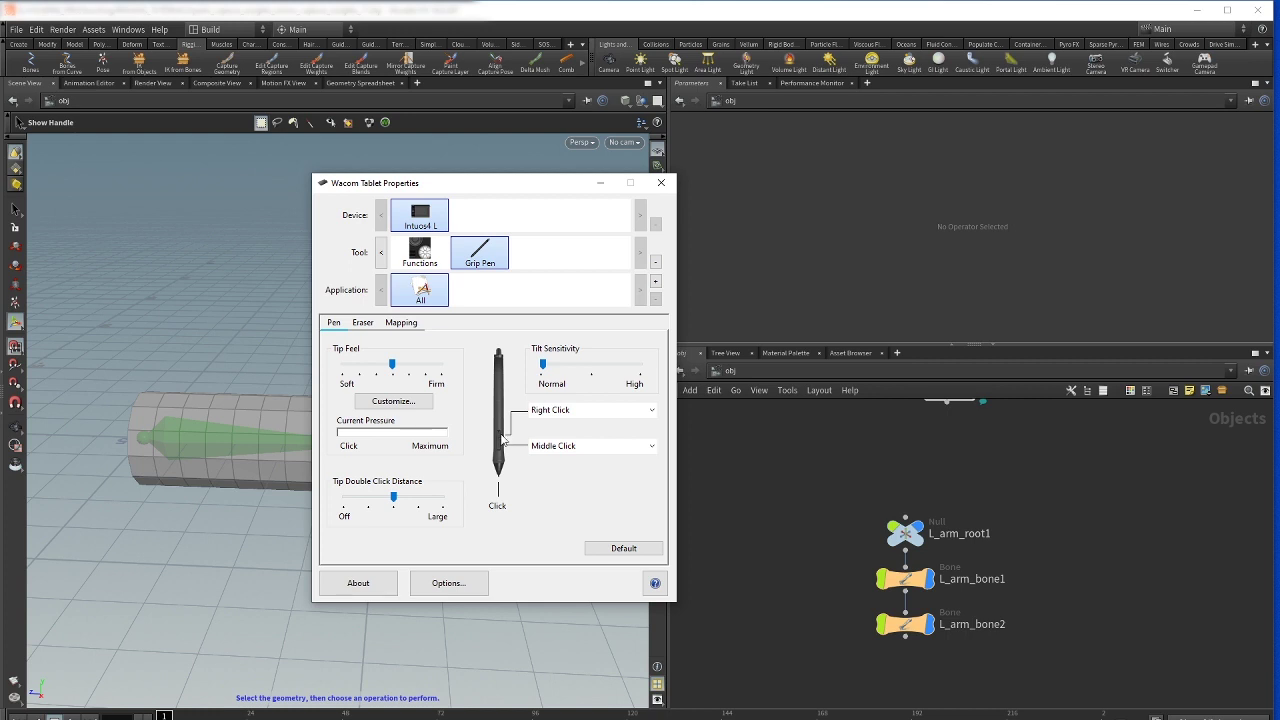
pyautogui.click(398, 323)
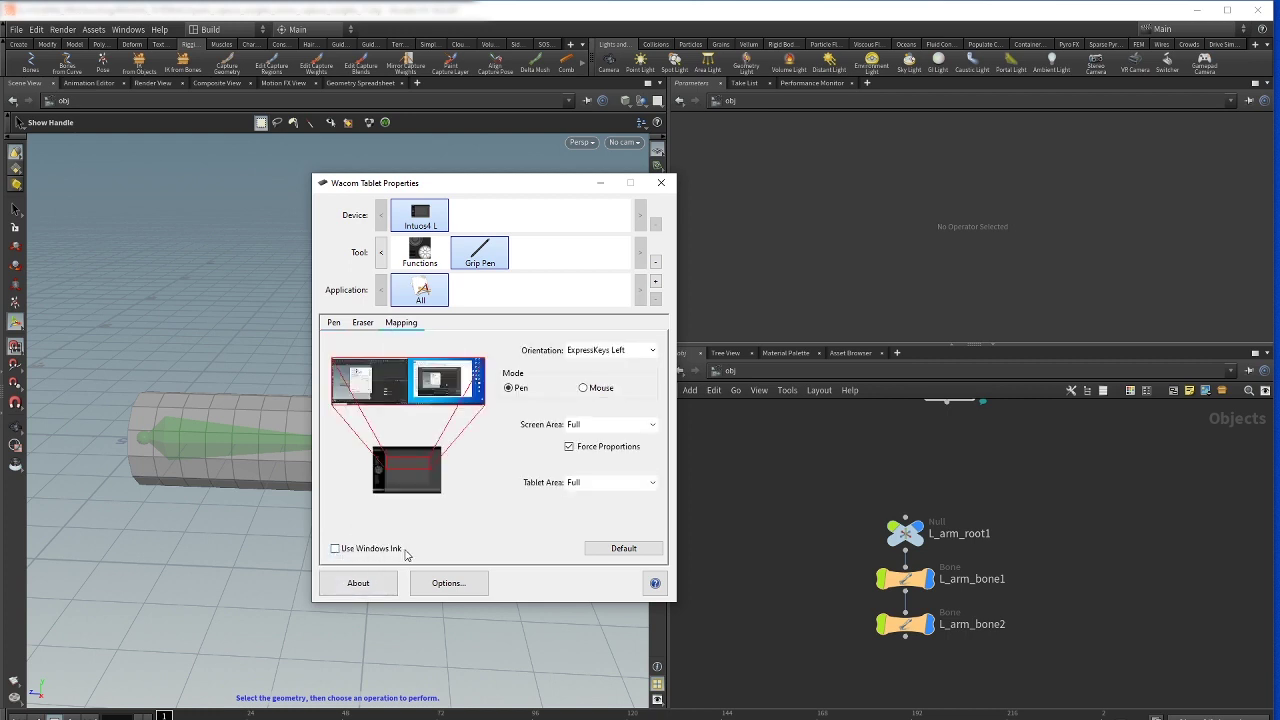
pyautogui.click(661, 182)
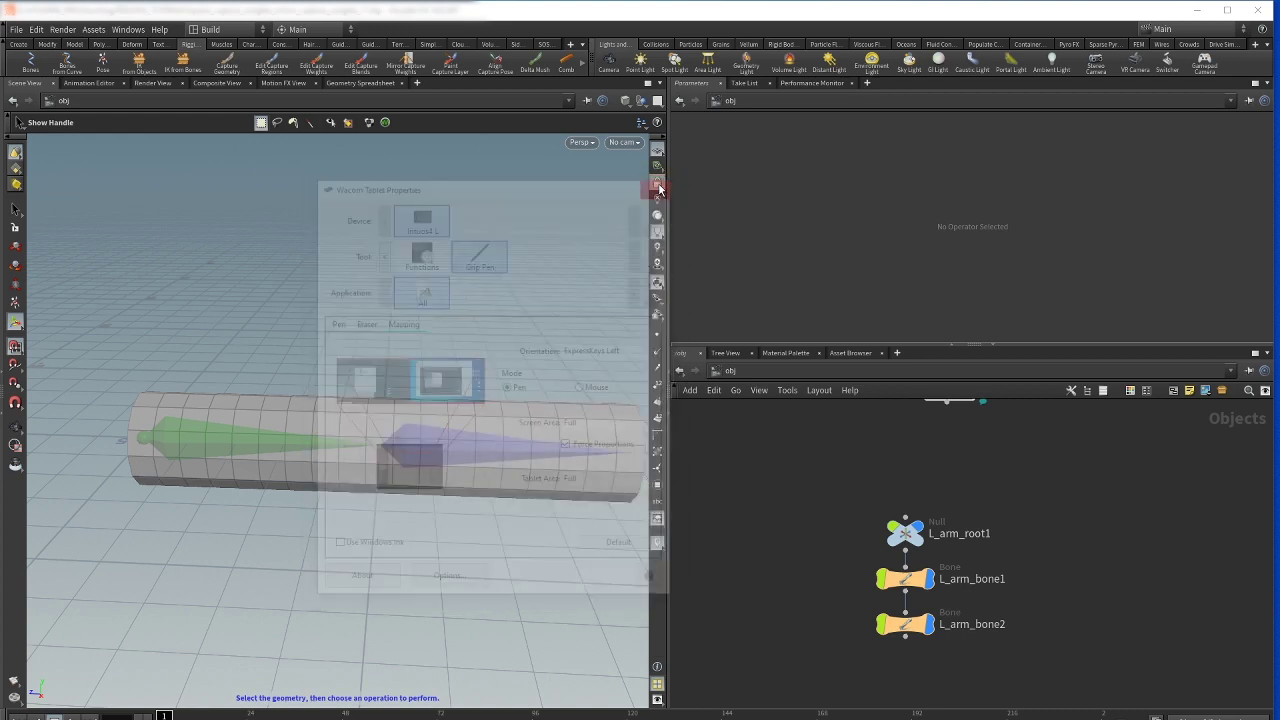
# Enter the arm_geo_01 geometry network and bring its two tube nodes and merge node into view
pyautogui.scroll(5, 1088, 505)
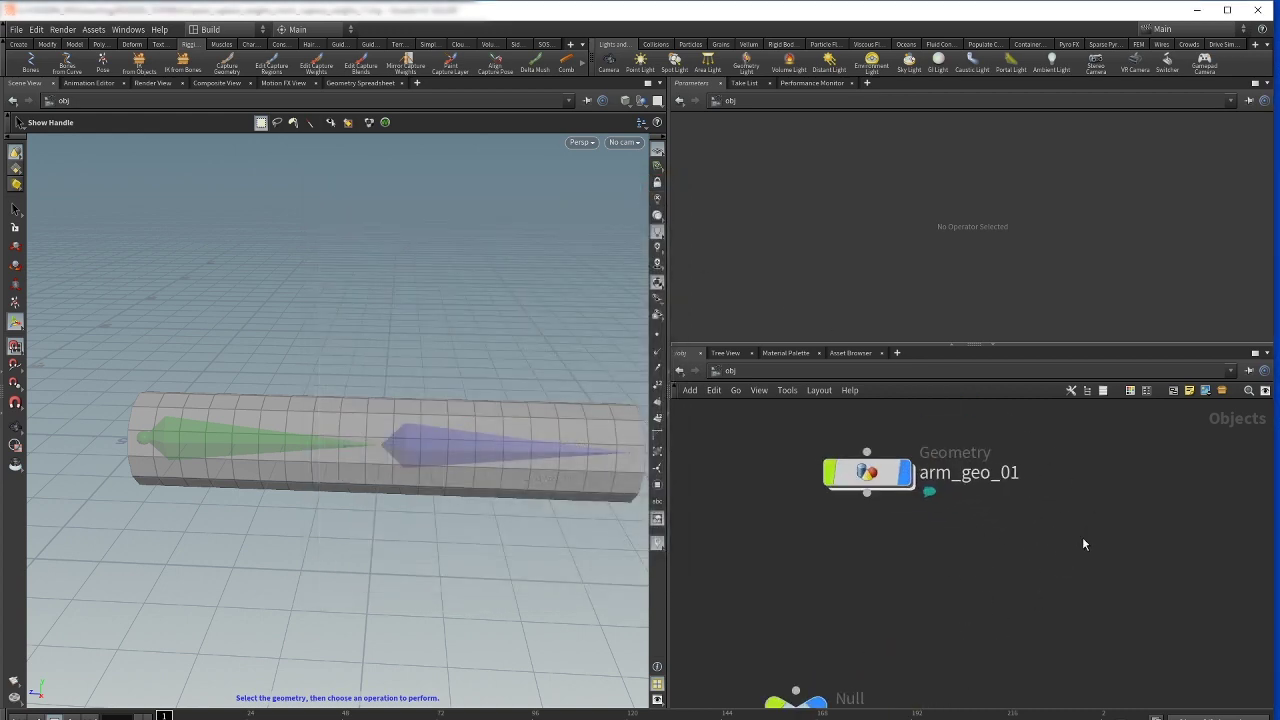
pyautogui.moveTo(892, 472)
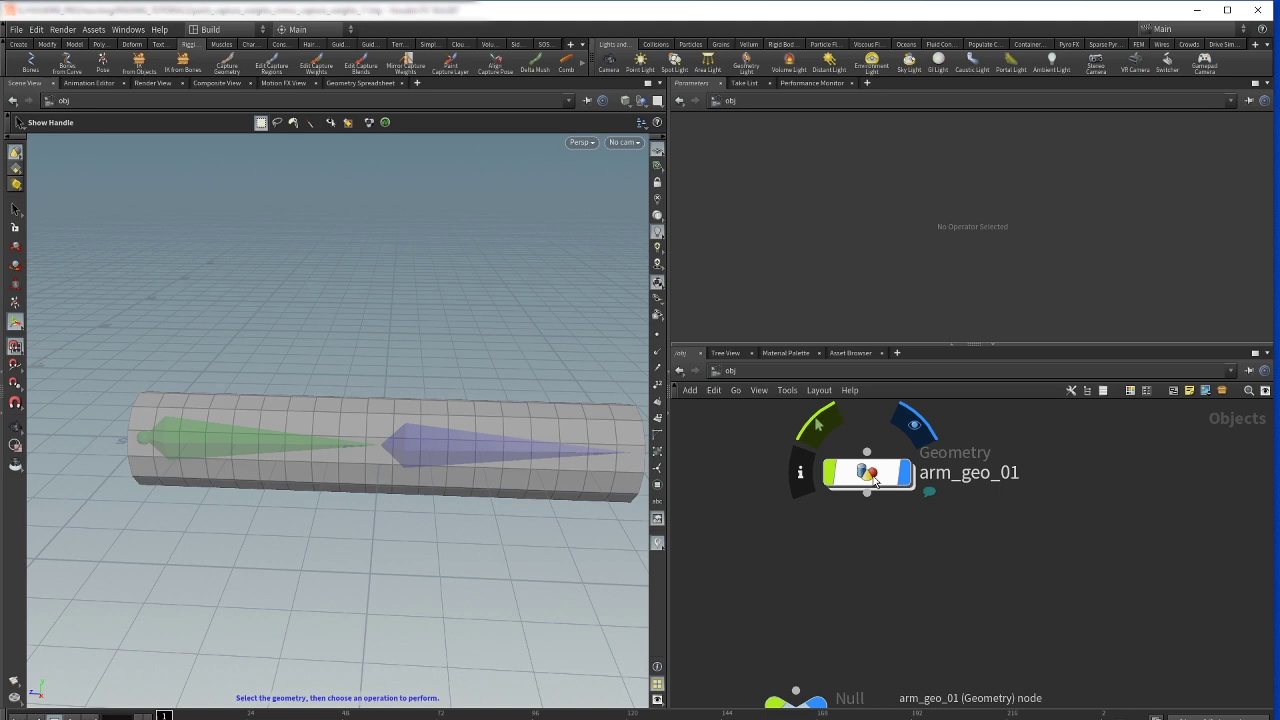
pyautogui.click(872, 480)
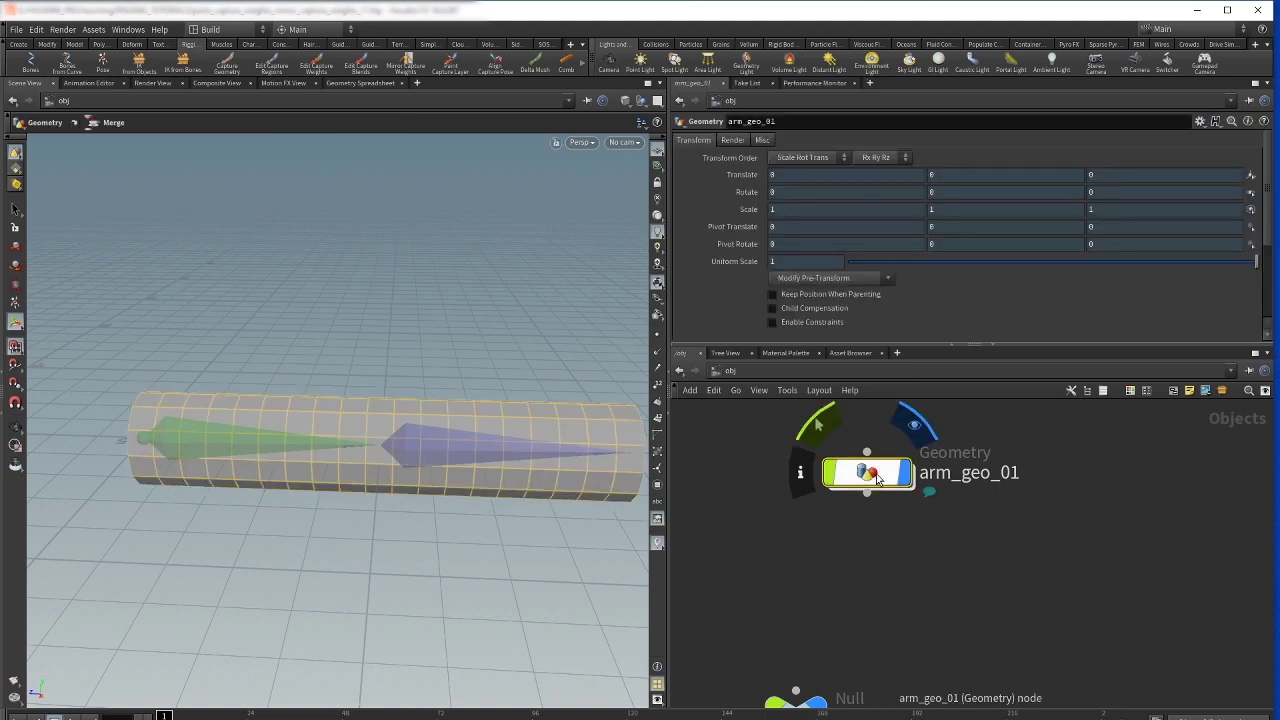
pyautogui.doubleClick(872, 482)
pyautogui.moveTo(943, 482); pyautogui.dragTo(957, 640, button='middle')
pyautogui.scroll(5, 1040, 554)
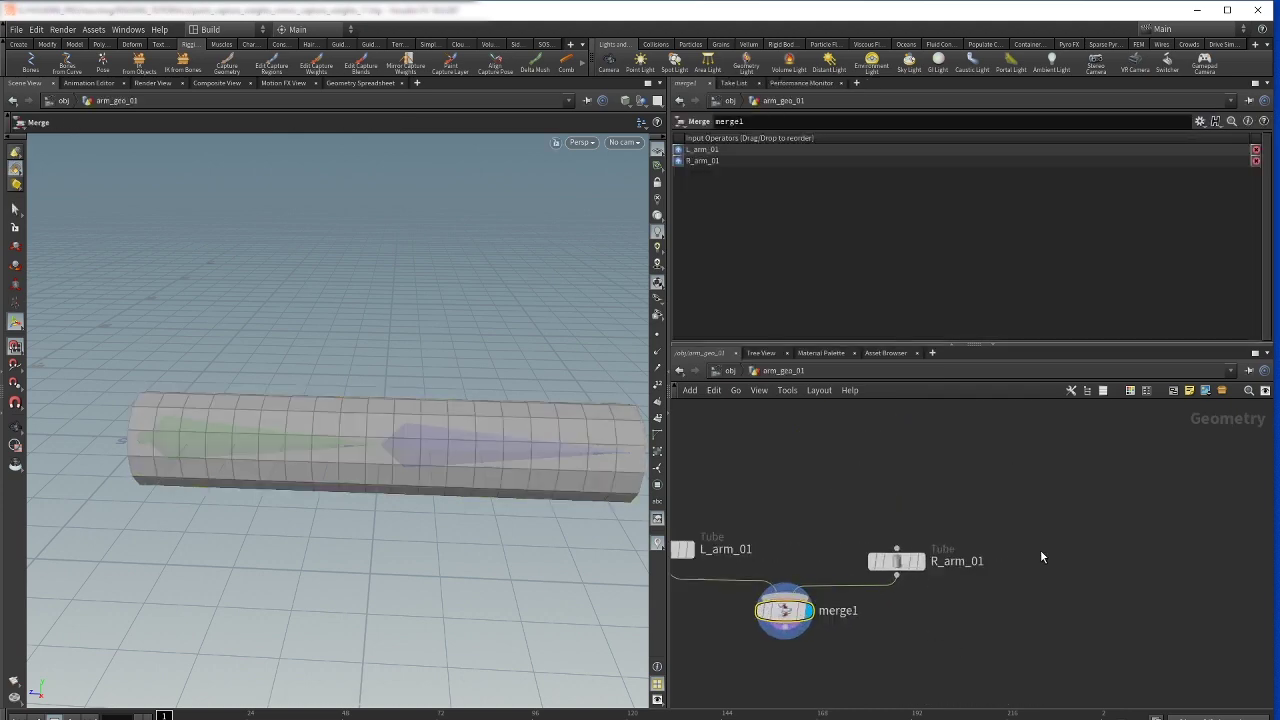
pyautogui.moveTo(991, 480); pyautogui.dragTo(1164, 453, button='middle')
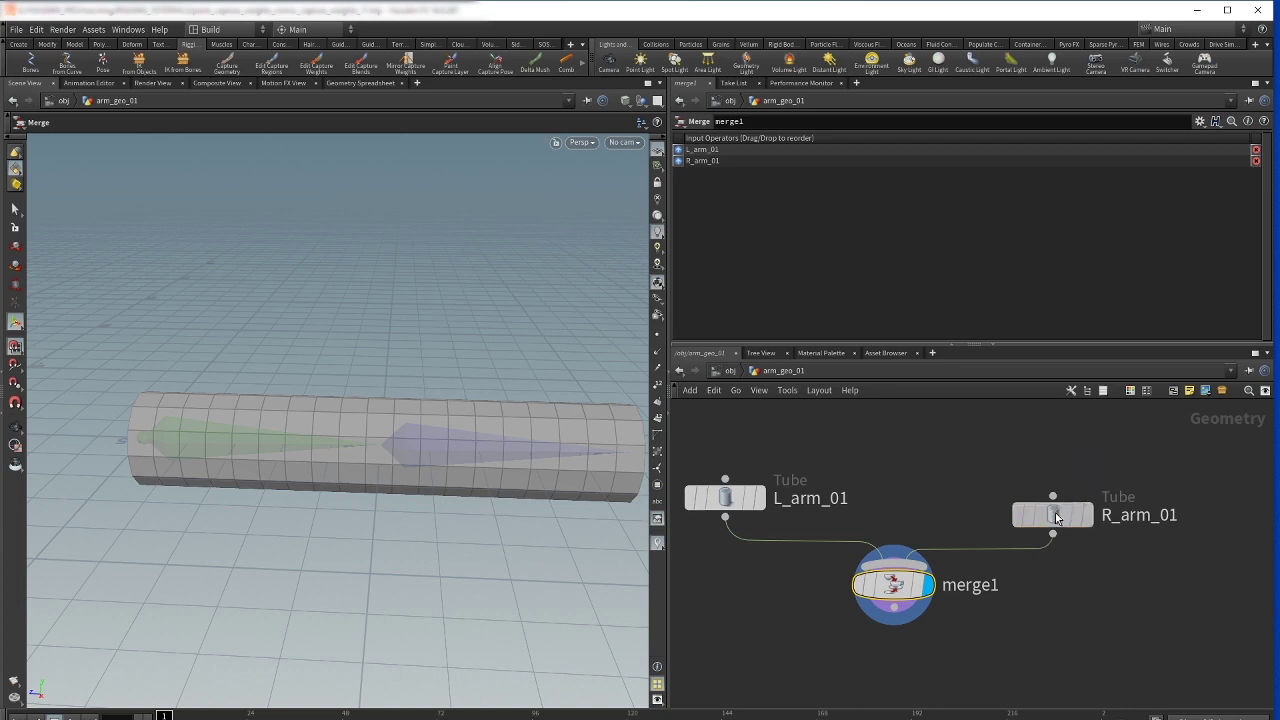
# Inspect the center, height, rows and columns of the R_arm_01 and L_arm_01 tubes, and return to the object level
pyautogui.click(1052, 514)
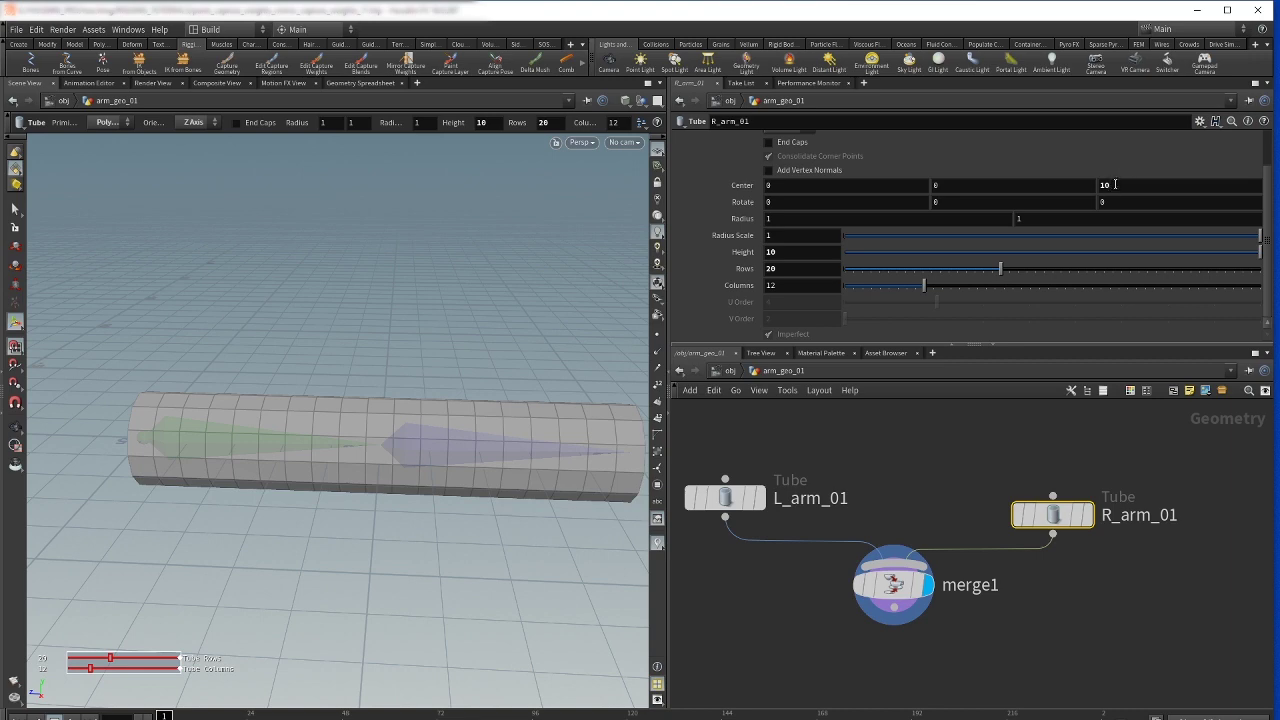
pyautogui.click(728, 497)
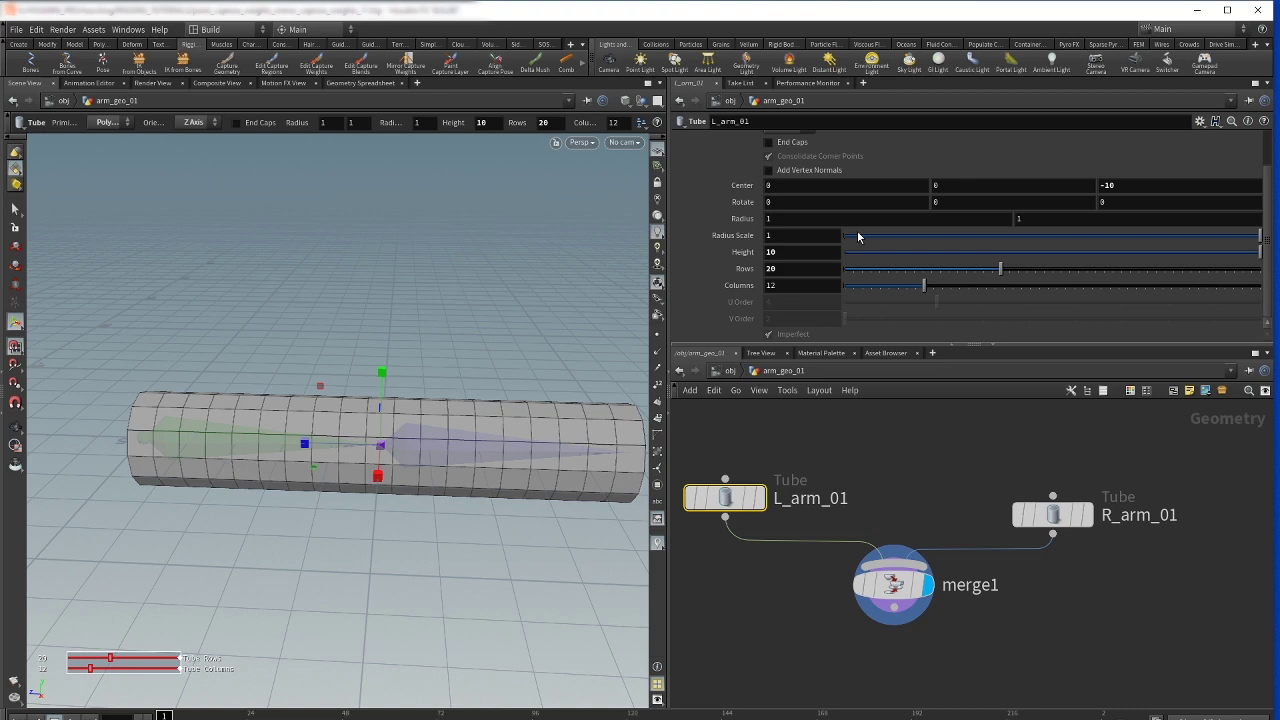
pyautogui.moveTo(918, 458)
pyautogui.mouseDown(button='middle')
pyautogui.moveTo(932, 468)
pyautogui.moveTo(930, 454)
pyautogui.mouseUp(button='middle')
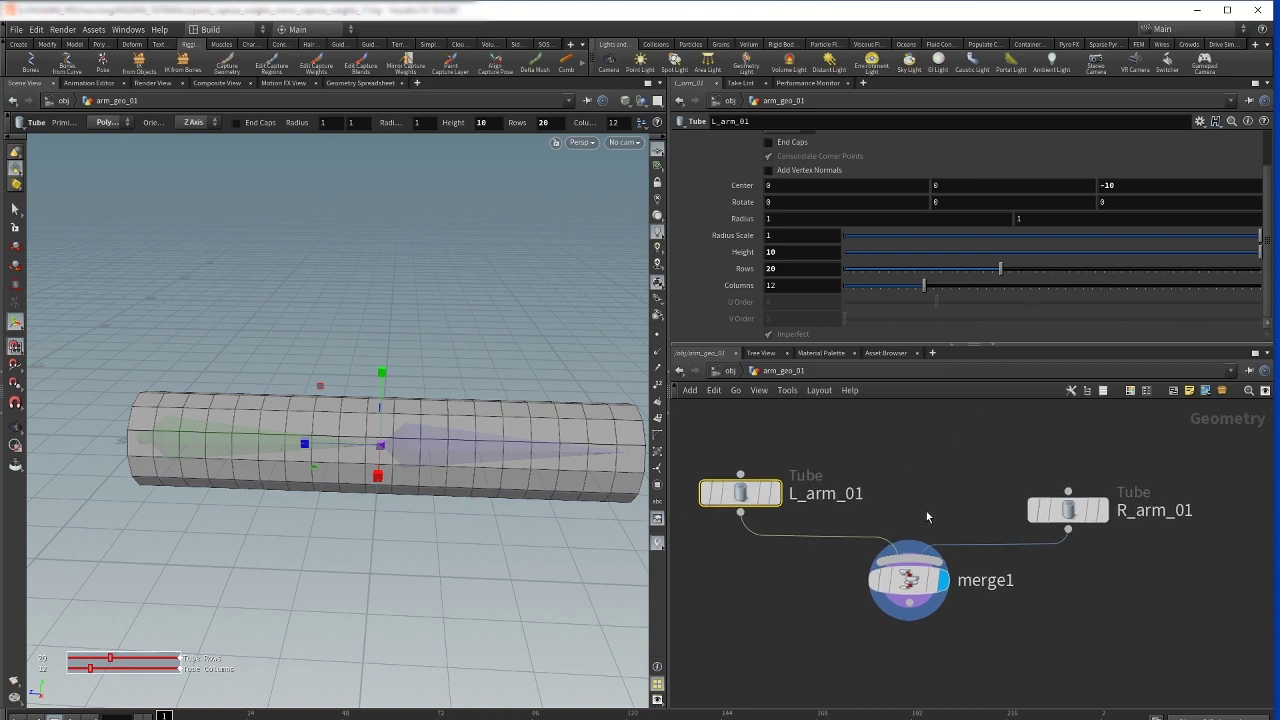
pyautogui.click(915, 578)
pyautogui.press('u')
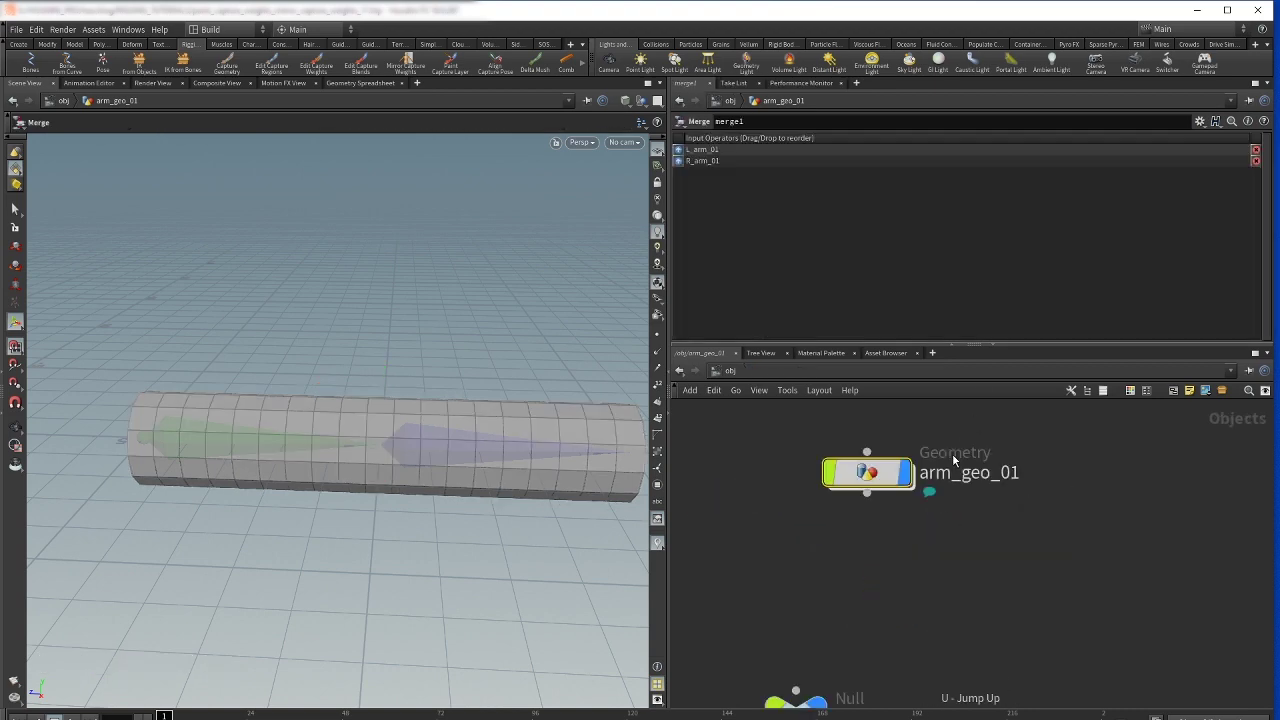
# Mirror the L_arm_root1 null and its two bones across the XY plane with the new prefix R_
pyautogui.moveTo(947, 601); pyautogui.dragTo(995, 431, button='middle')
pyautogui.scroll(-4, 971, 471)
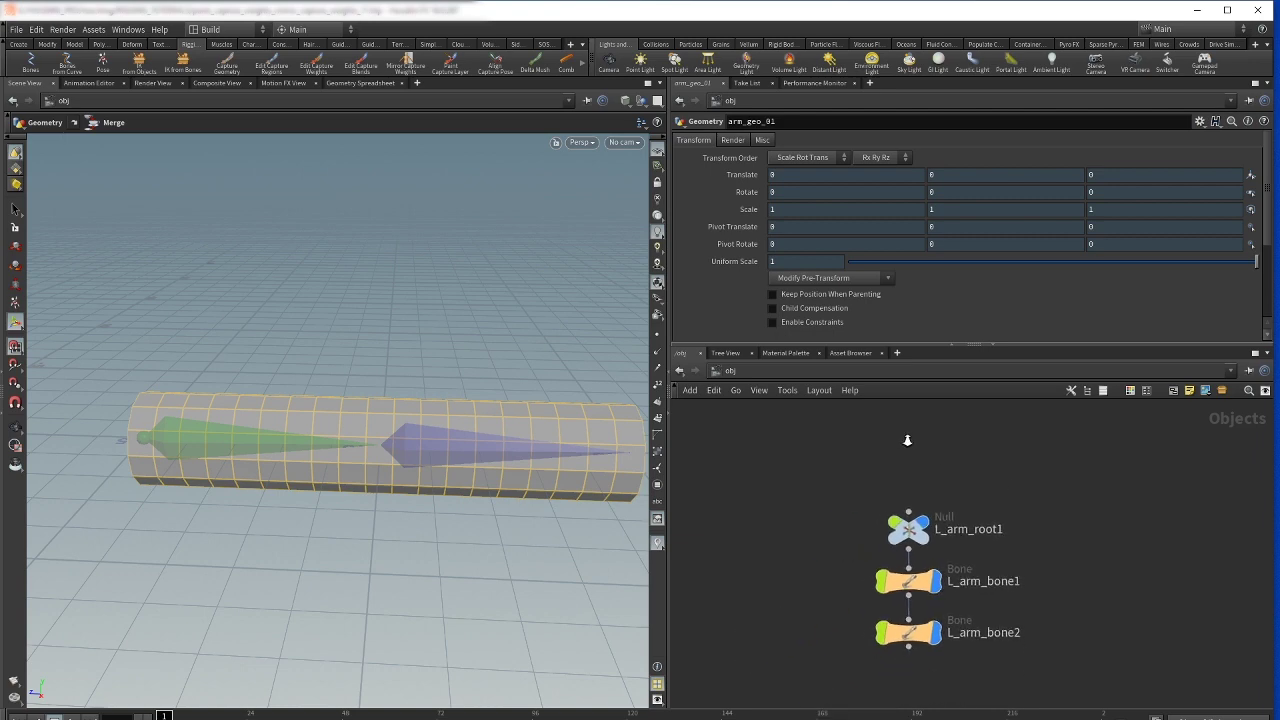
pyautogui.moveTo(951, 529); pyautogui.dragTo(966, 480, button='middle')
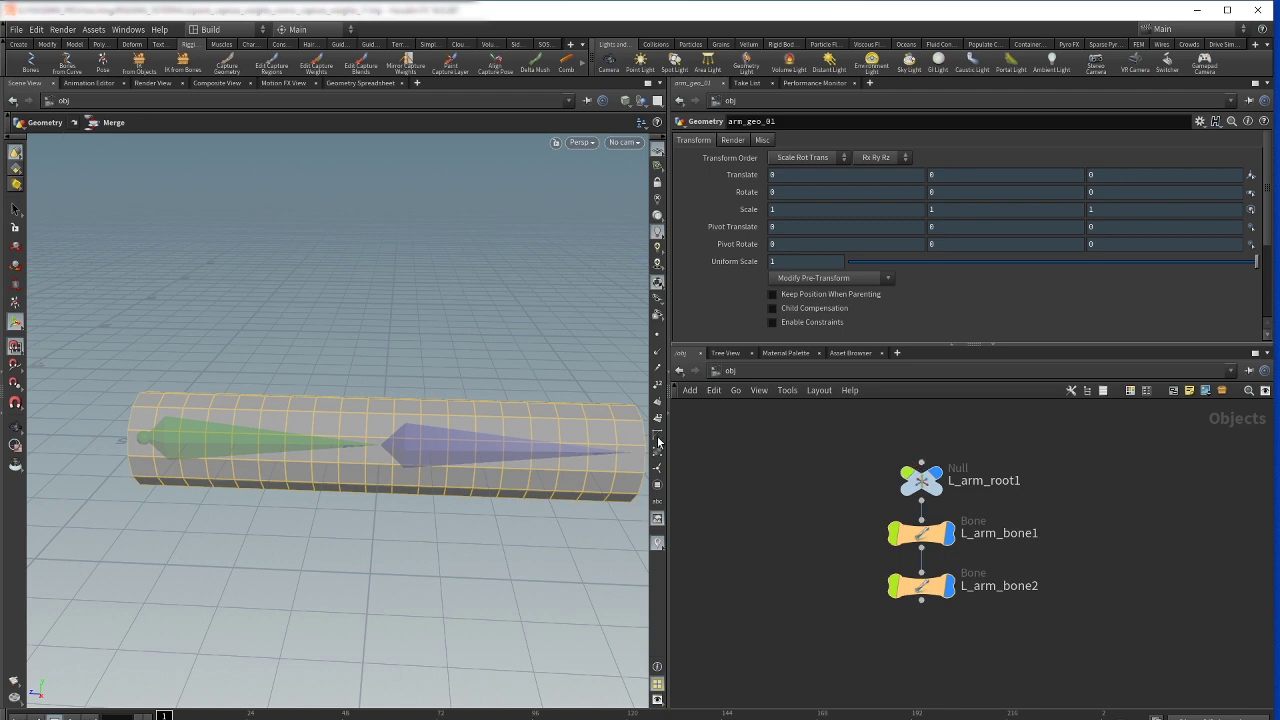
pyautogui.scroll(-3, 985, 437)
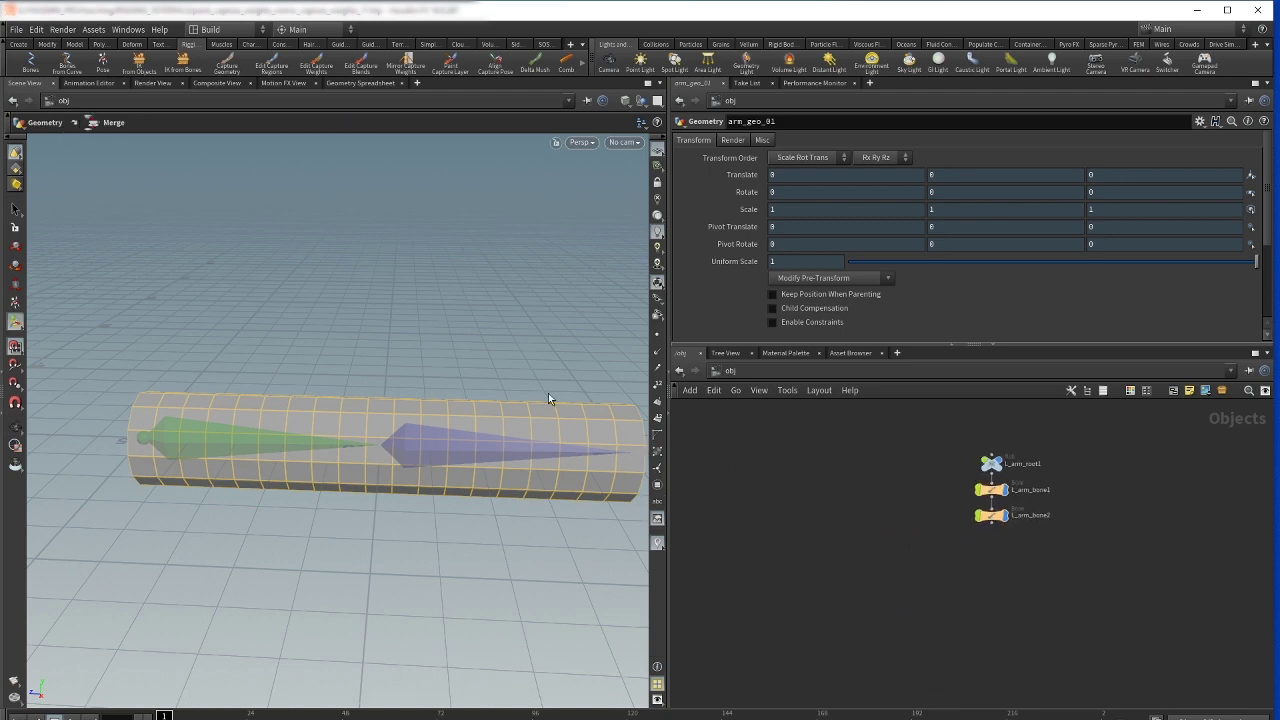
pyautogui.moveTo(549, 400); pyautogui.dragTo(263, 369)
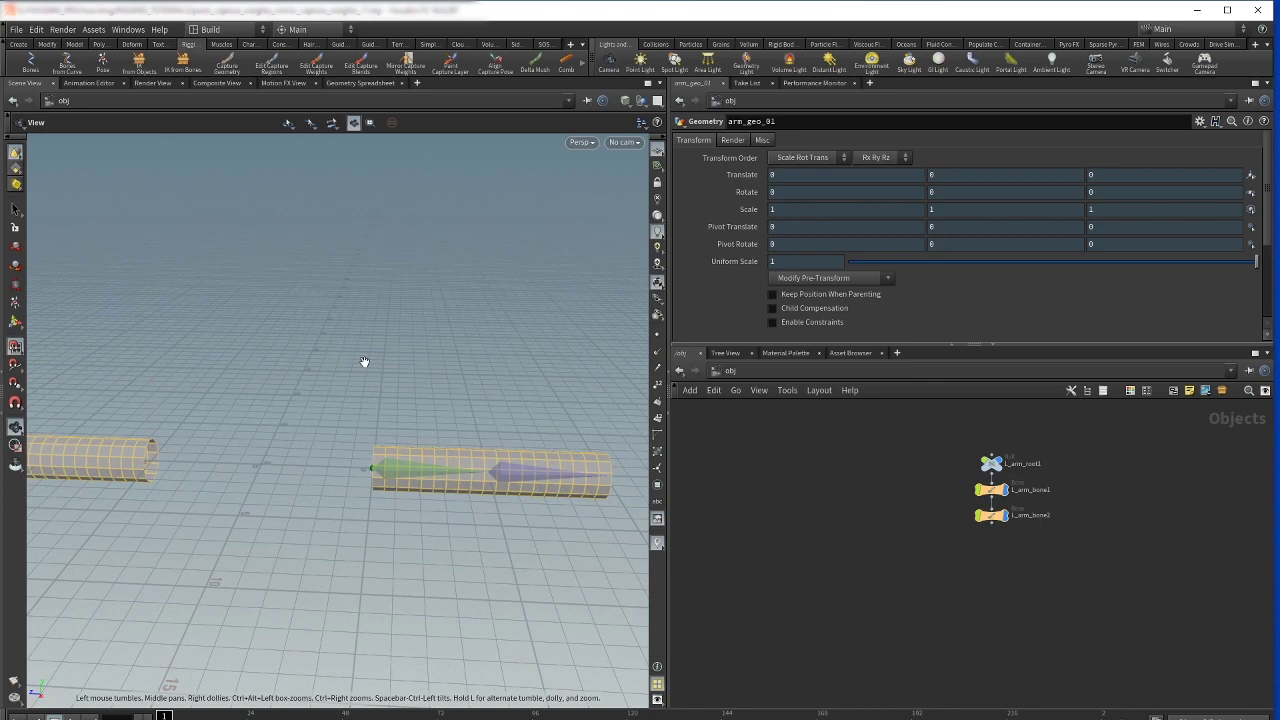
pyautogui.moveTo(366, 363); pyautogui.dragTo(509, 394)
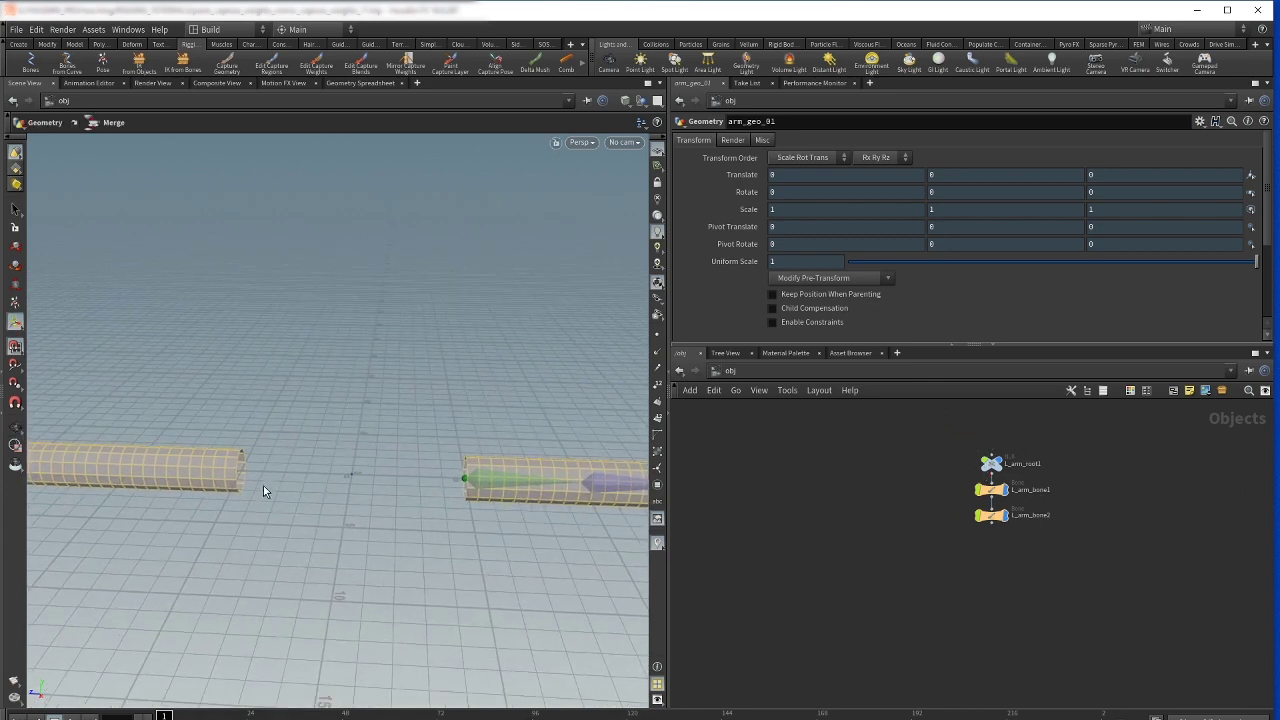
pyautogui.moveTo(948, 441); pyautogui.dragTo(1034, 602)
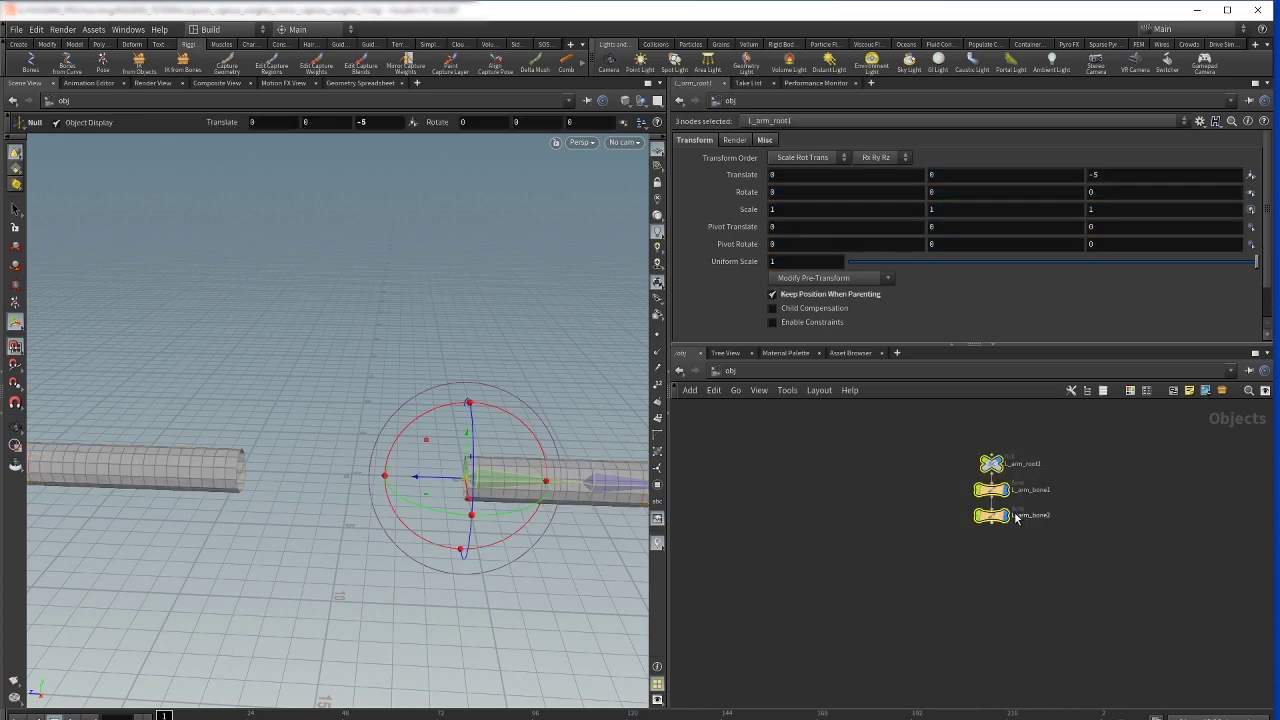
pyautogui.click(47, 45)
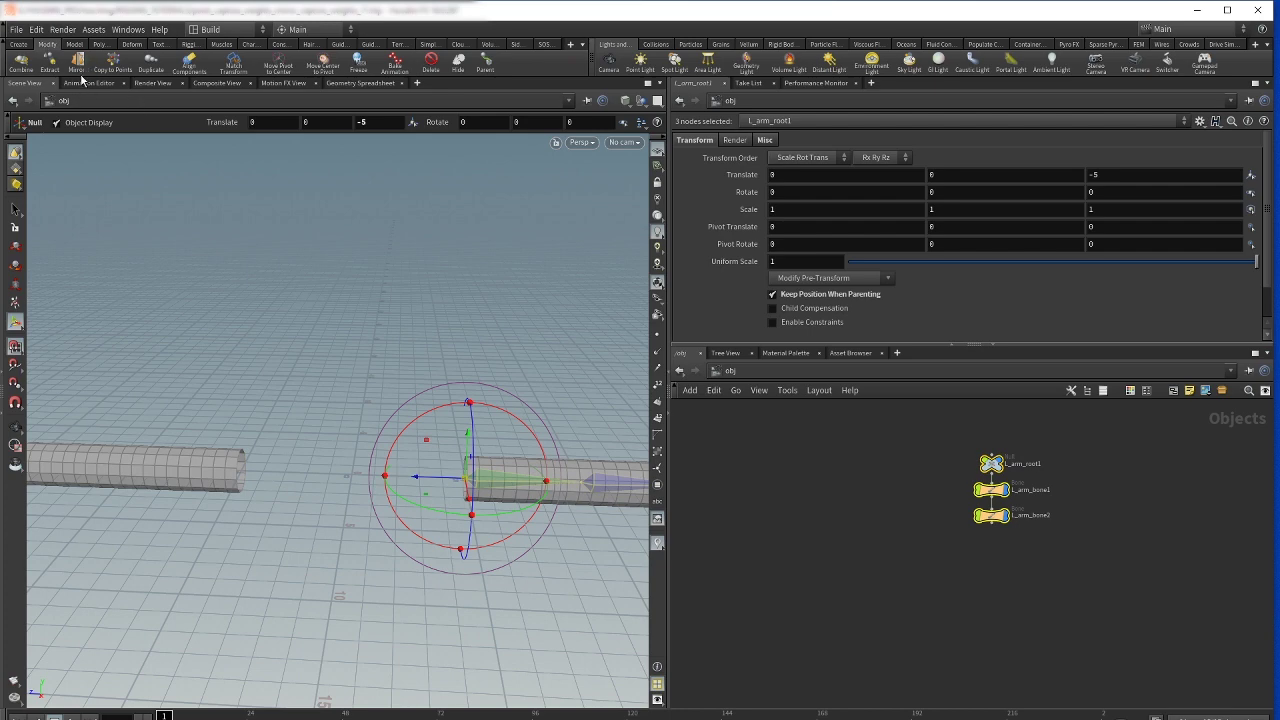
pyautogui.click(79, 66)
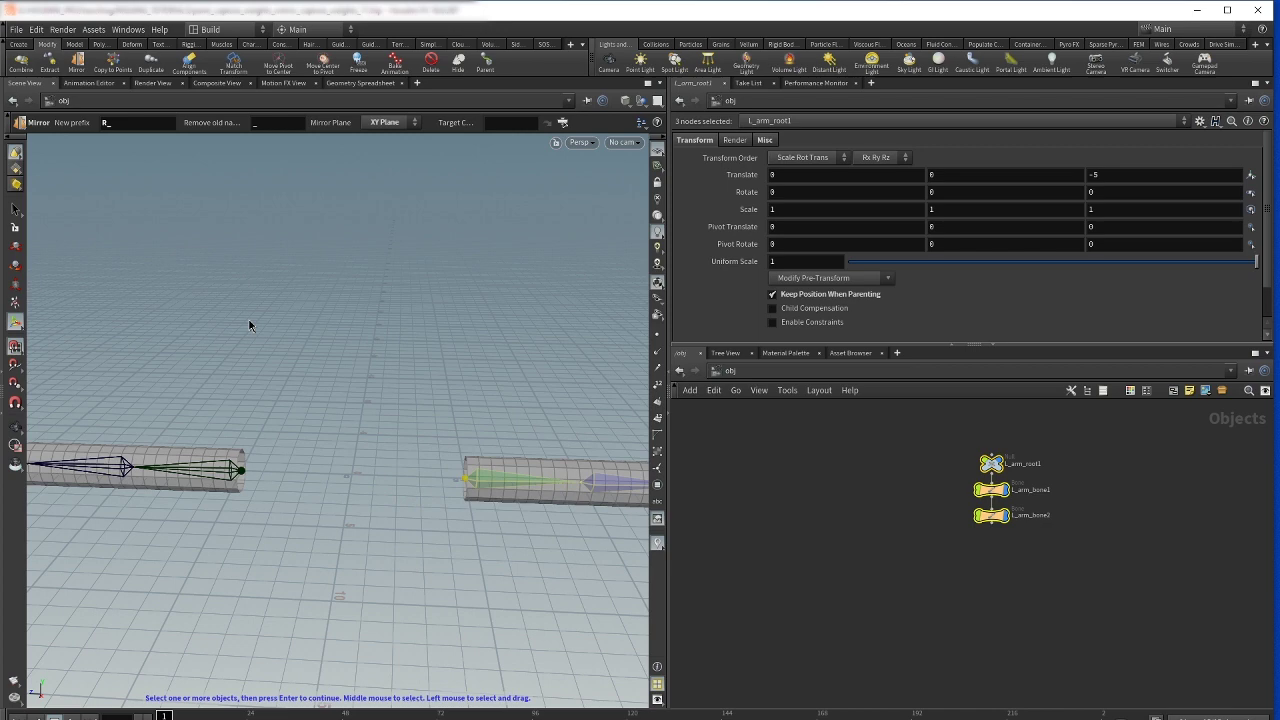
pyautogui.press('Return')
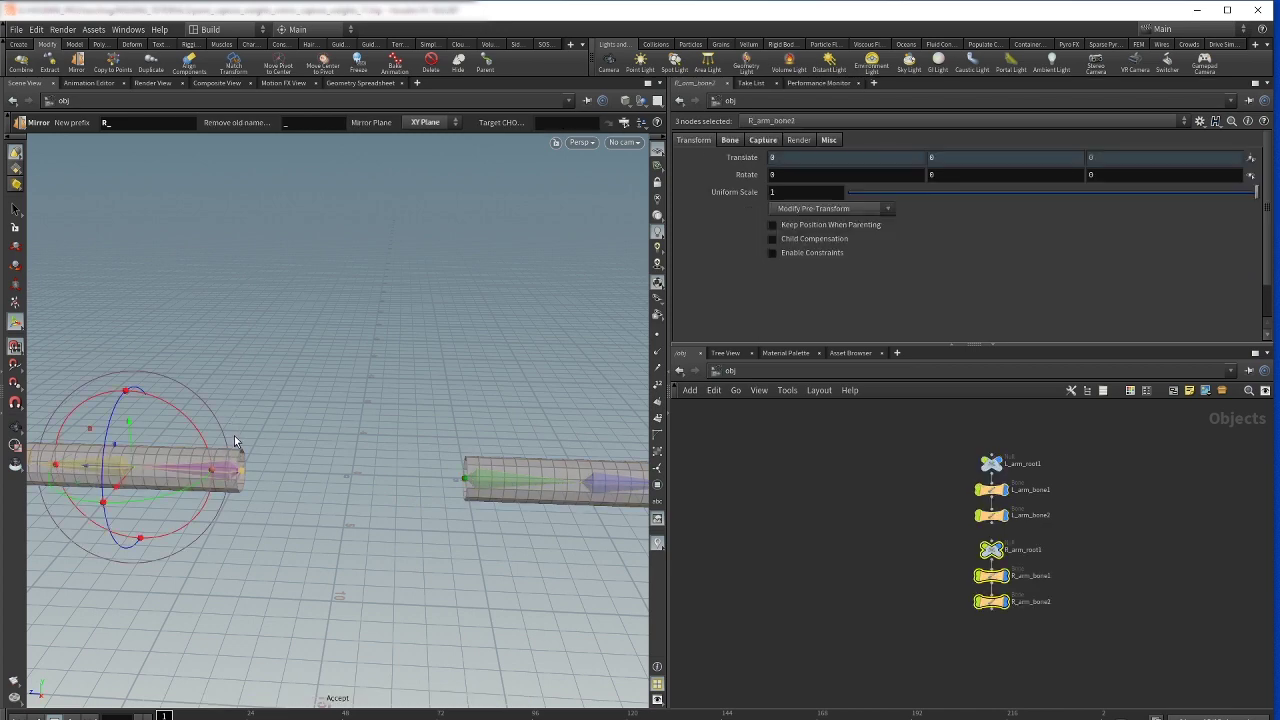
# Place the mirrored R_arm root and bone nodes beside the L_arm chain in the network
pyautogui.moveTo(958, 531); pyautogui.dragTo(1065, 624)
pyautogui.moveTo(1003, 553); pyautogui.dragTo(928, 467)
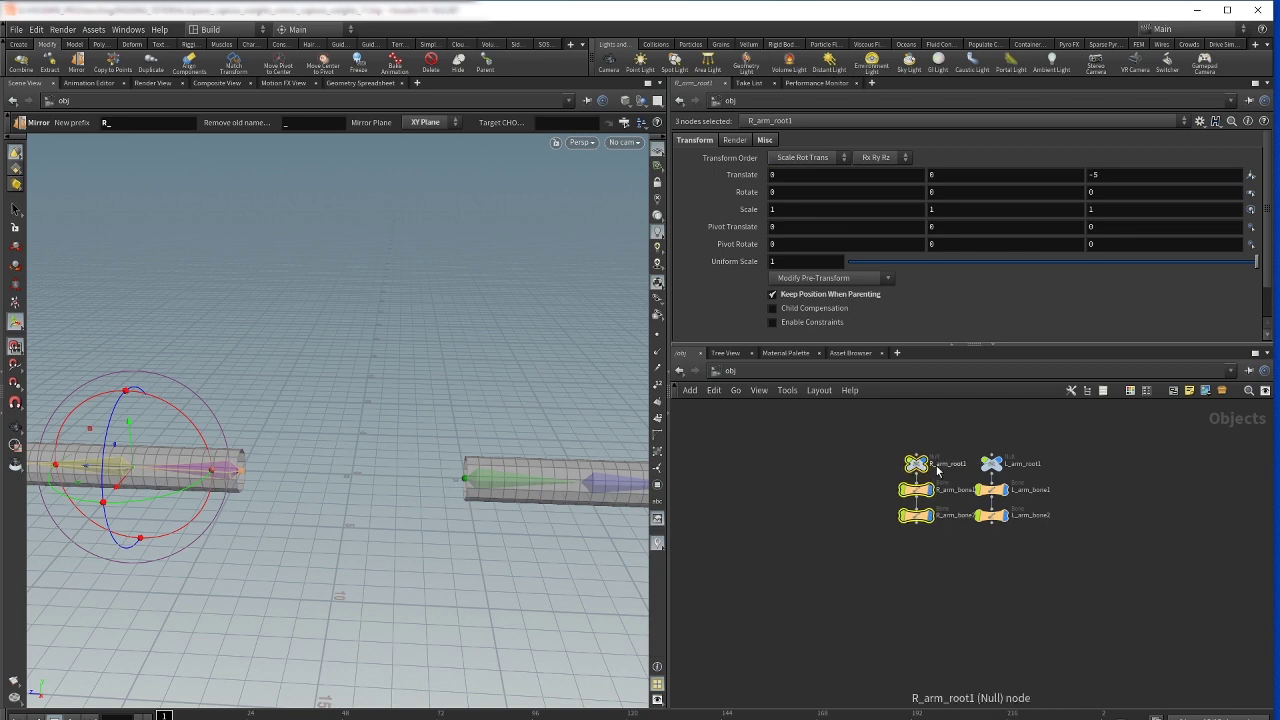
pyautogui.moveTo(1067, 428); pyautogui.dragTo(1049, 548, button='middle')
pyautogui.scroll(3, 1048, 545)
pyautogui.scroll(-4, 1040, 540)
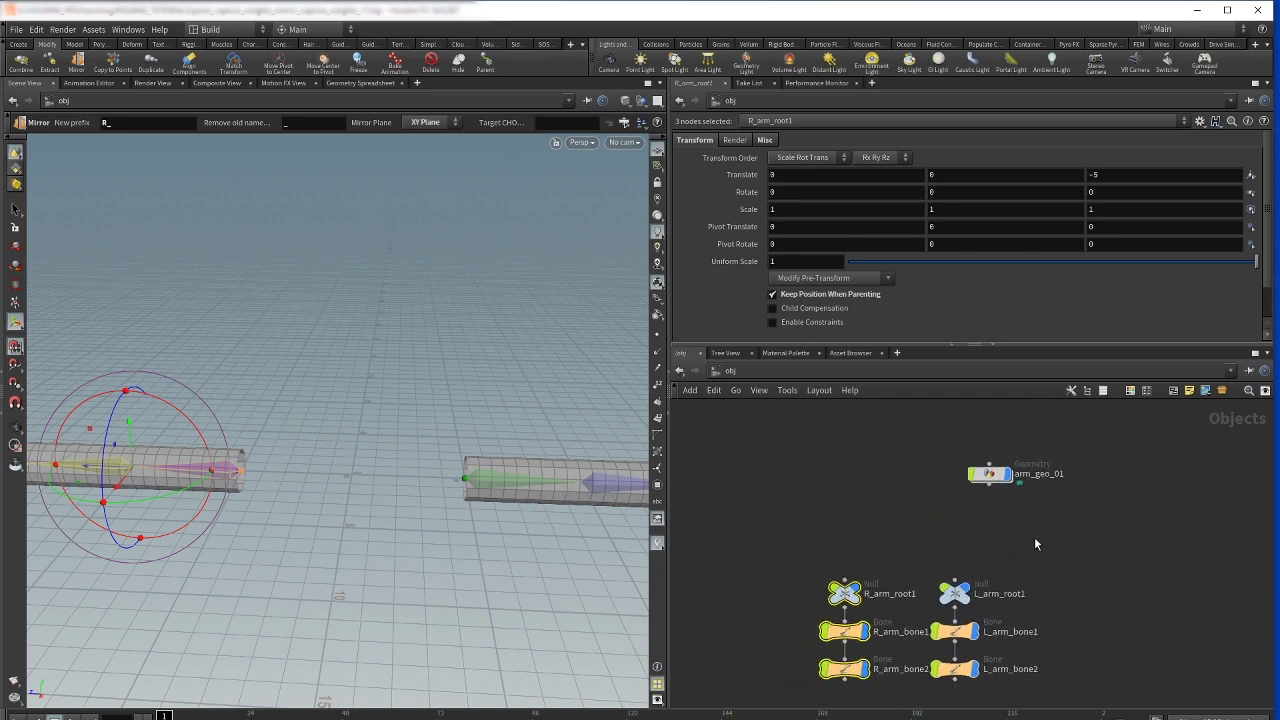
pyautogui.scroll(3, 1030, 530)
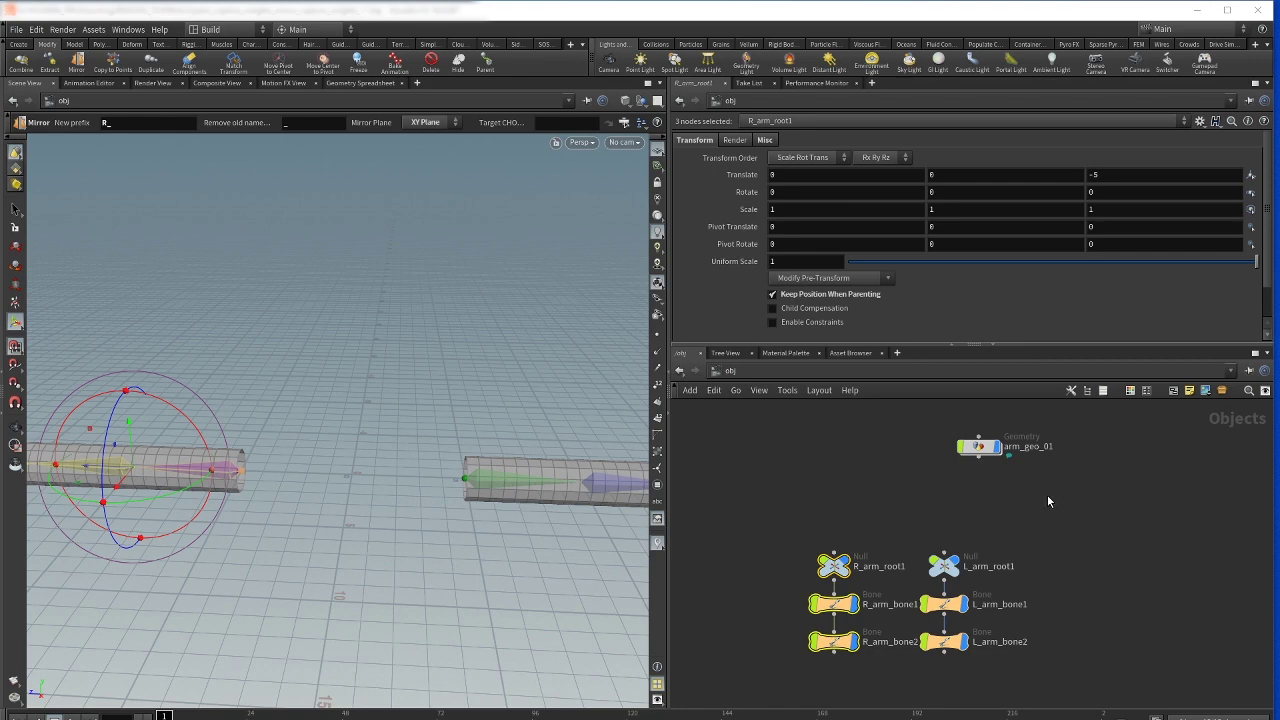
pyautogui.moveTo(1074, 463); pyautogui.dragTo(1048, 499, button='middle')
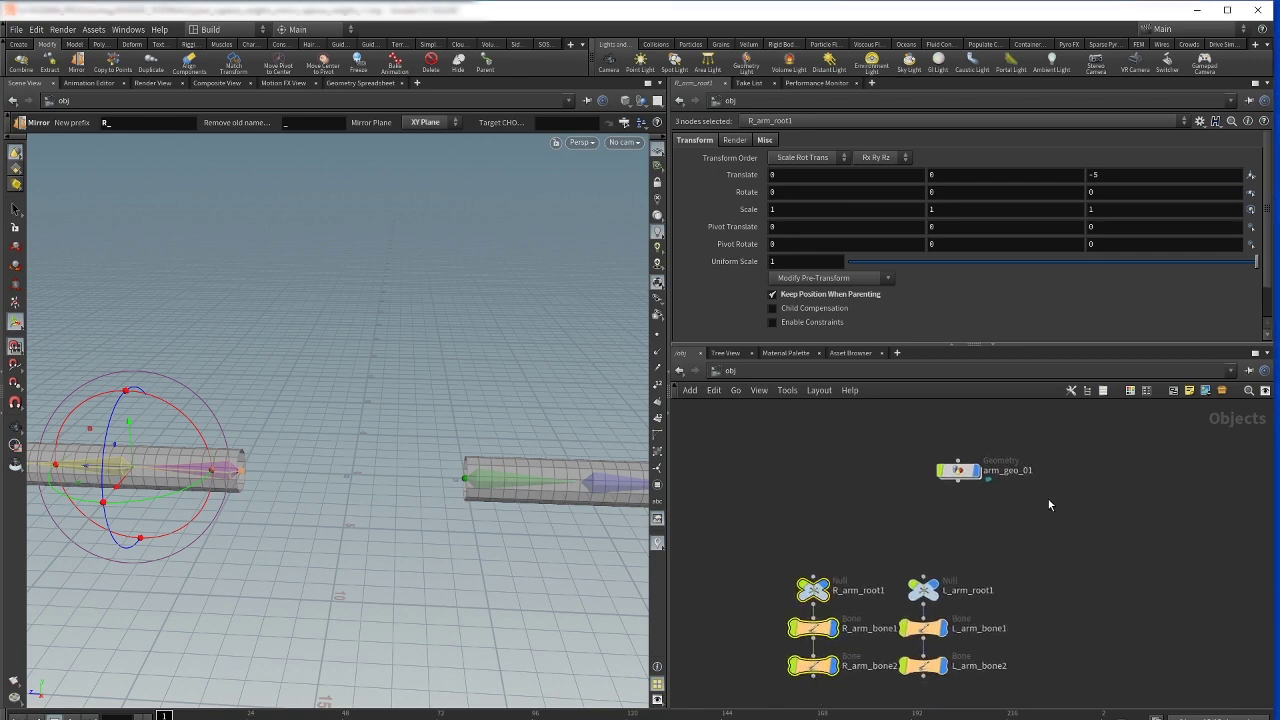
# Start the Capture Geometry tool with the Biharmonic type and pick arm_geo_01 as the geometry to capture
pyautogui.click(190, 46)
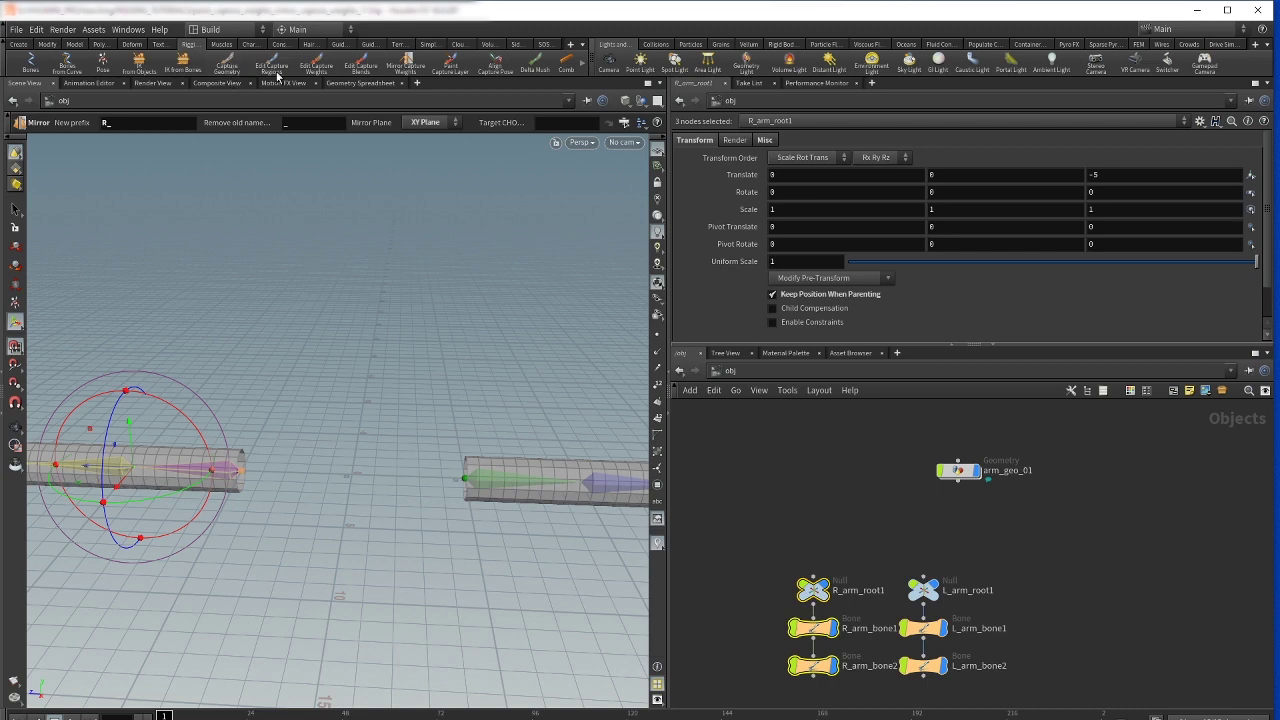
pyautogui.moveTo(1000, 534); pyautogui.dragTo(1034, 494, button='middle')
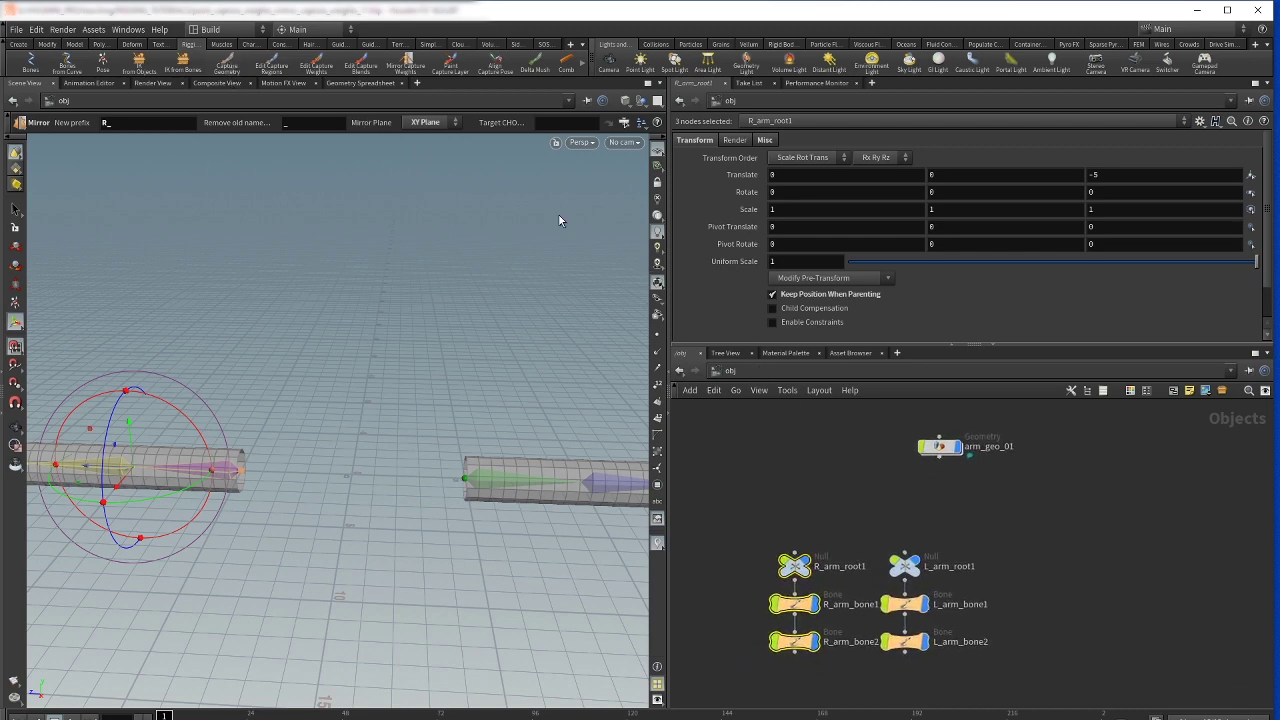
pyautogui.click(227, 67)
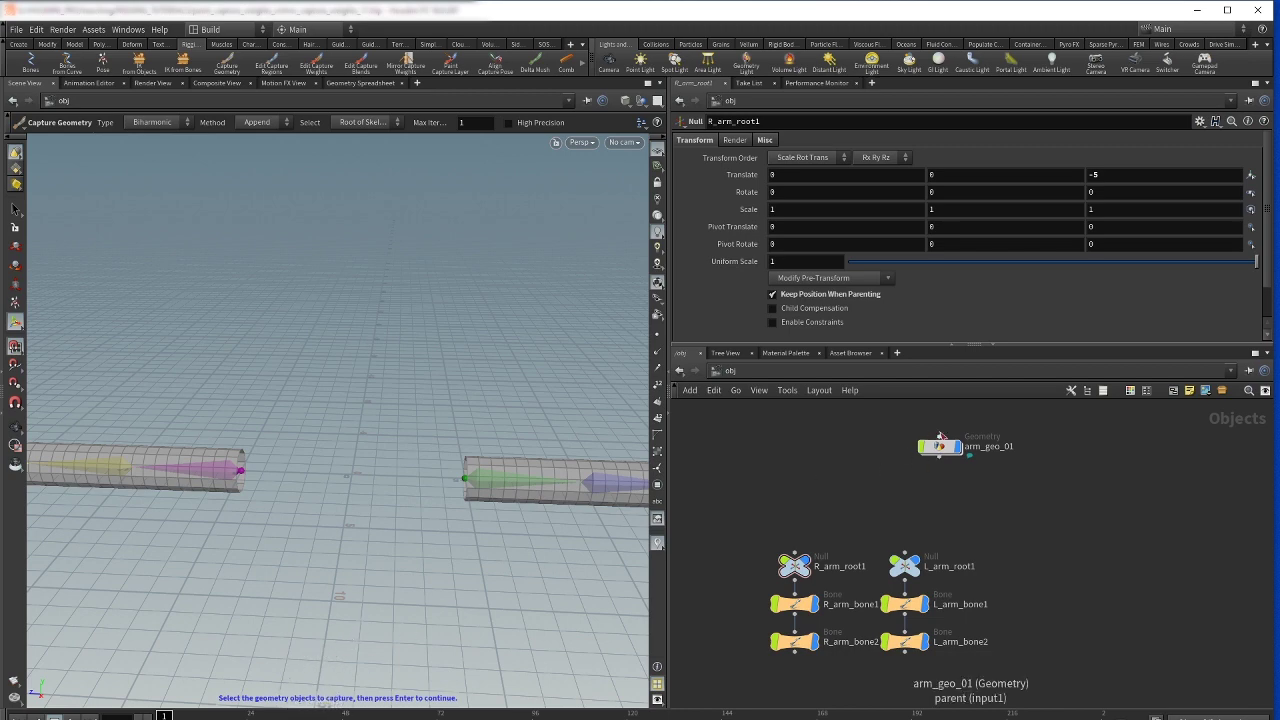
pyautogui.click(943, 450)
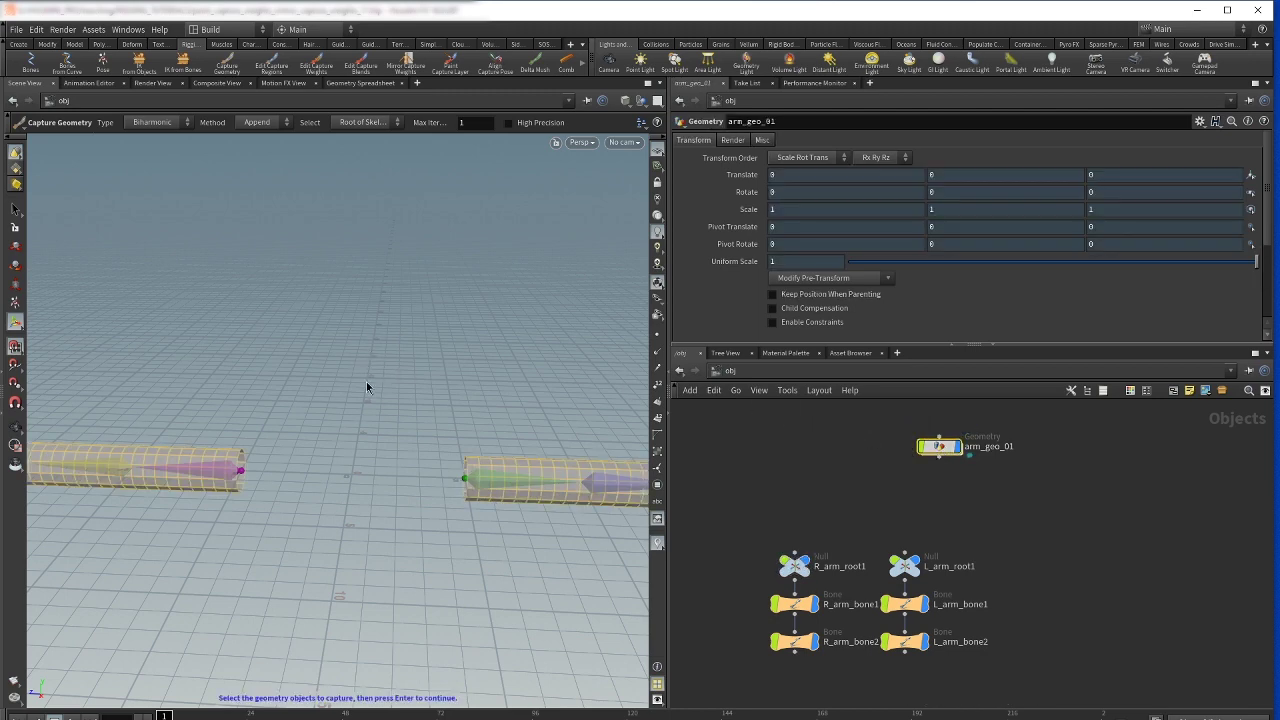
pyautogui.press('Return')
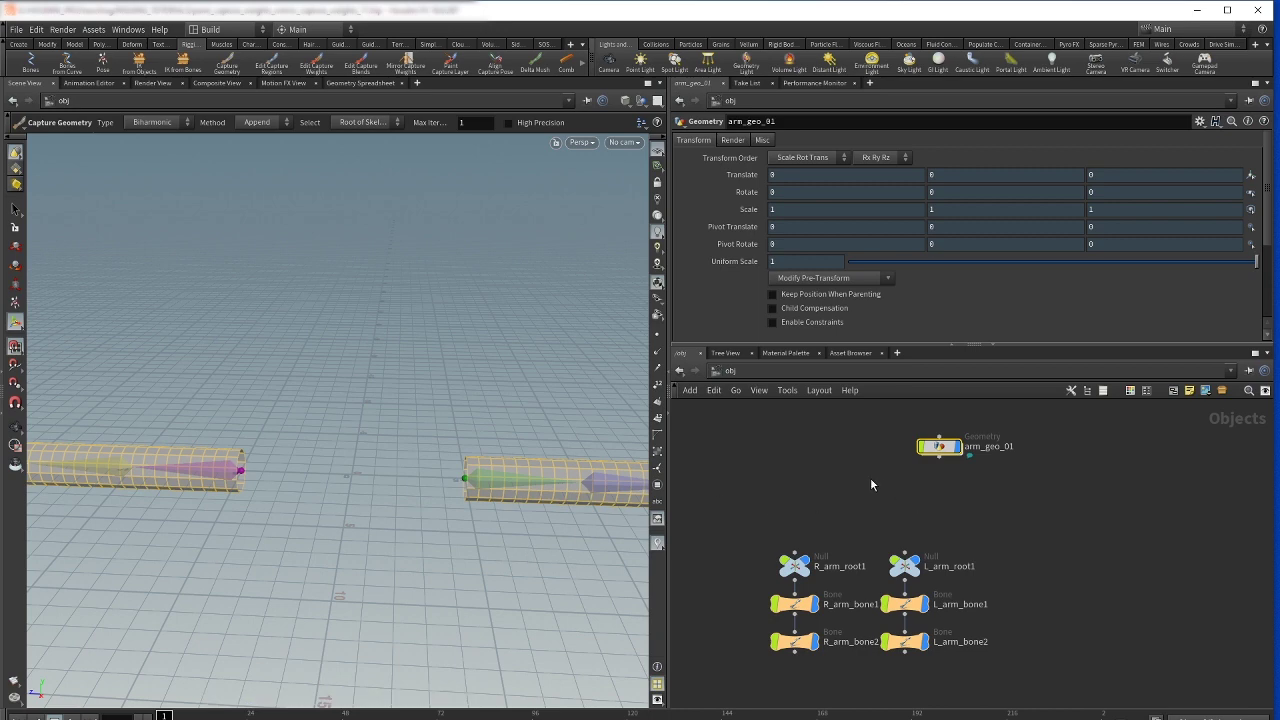
pyautogui.press('h')
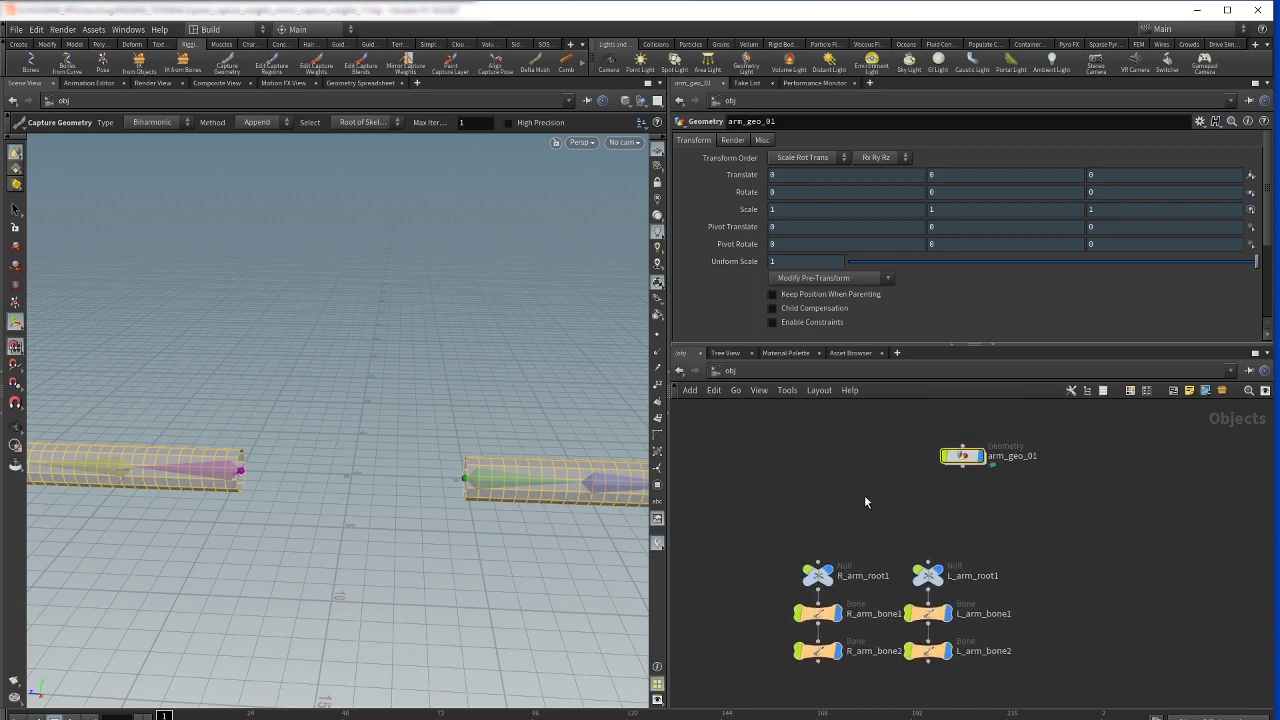
# Add a Null object above the two arm root nodes in the object network
pyautogui.click(866, 494)
pyautogui.press('Tab')
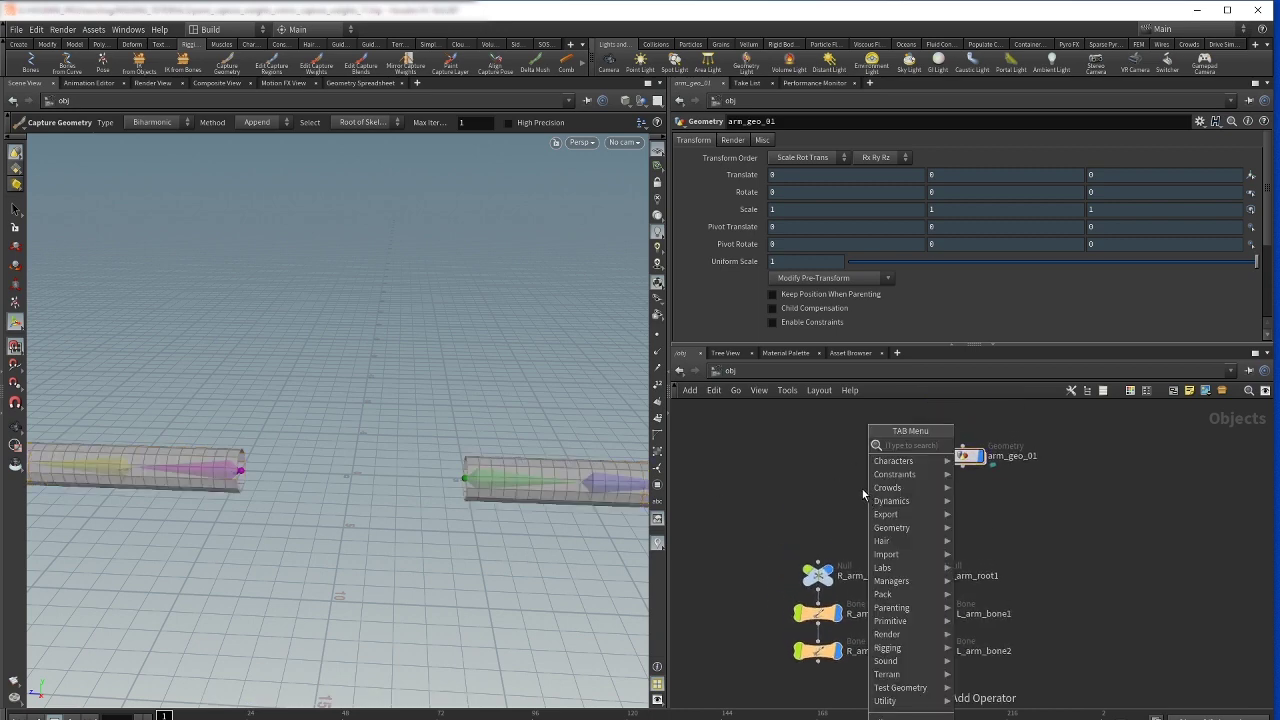
pyautogui.write('nul')
pyautogui.click(966, 446)
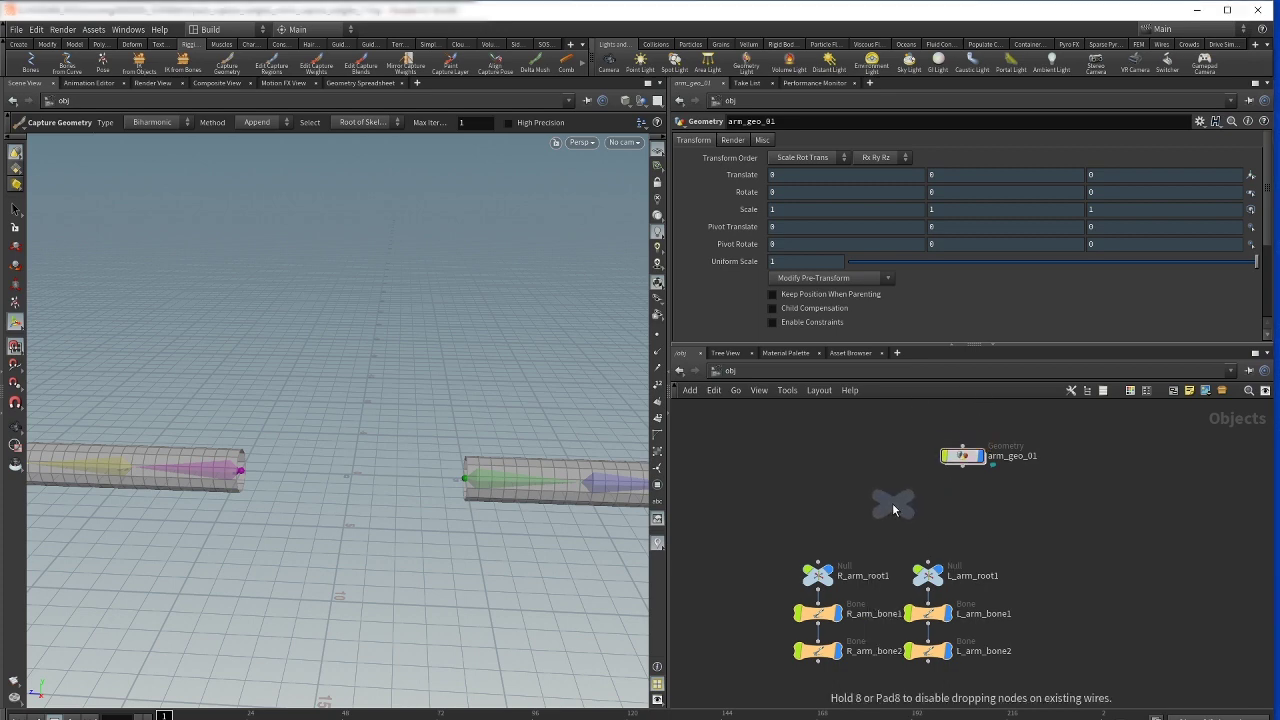
pyautogui.click(884, 503)
# Parent R_arm_root1 and L_arm_root1 to the new null and place the null centrally above both chains
pyautogui.click(818, 566)
pyautogui.click(884, 516)
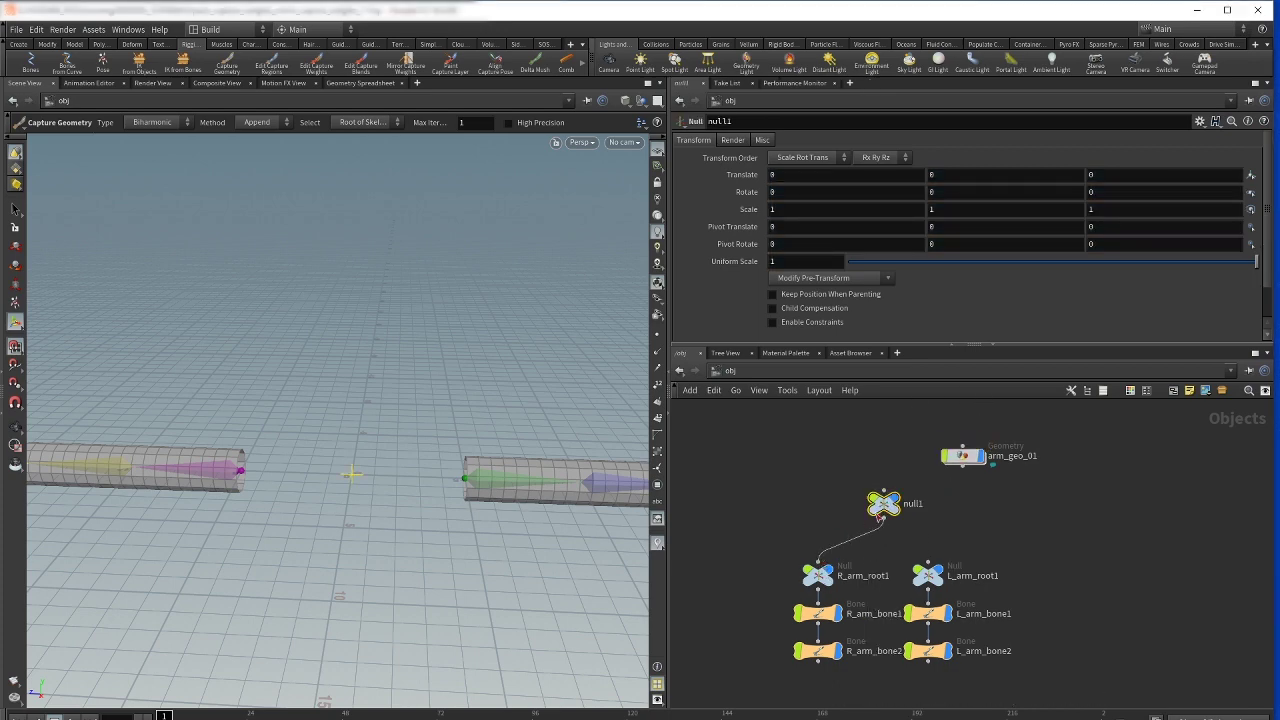
pyautogui.click(928, 566)
pyautogui.click(884, 516)
pyautogui.moveTo(884, 503)
pyautogui.mouseDown()
pyautogui.moveTo(889, 494)
pyautogui.moveTo(864, 500)
pyautogui.mouseUp()
pyautogui.moveTo(924, 477); pyautogui.dragTo(934, 467, button='middle')
pyautogui.scroll(1, 926, 480)
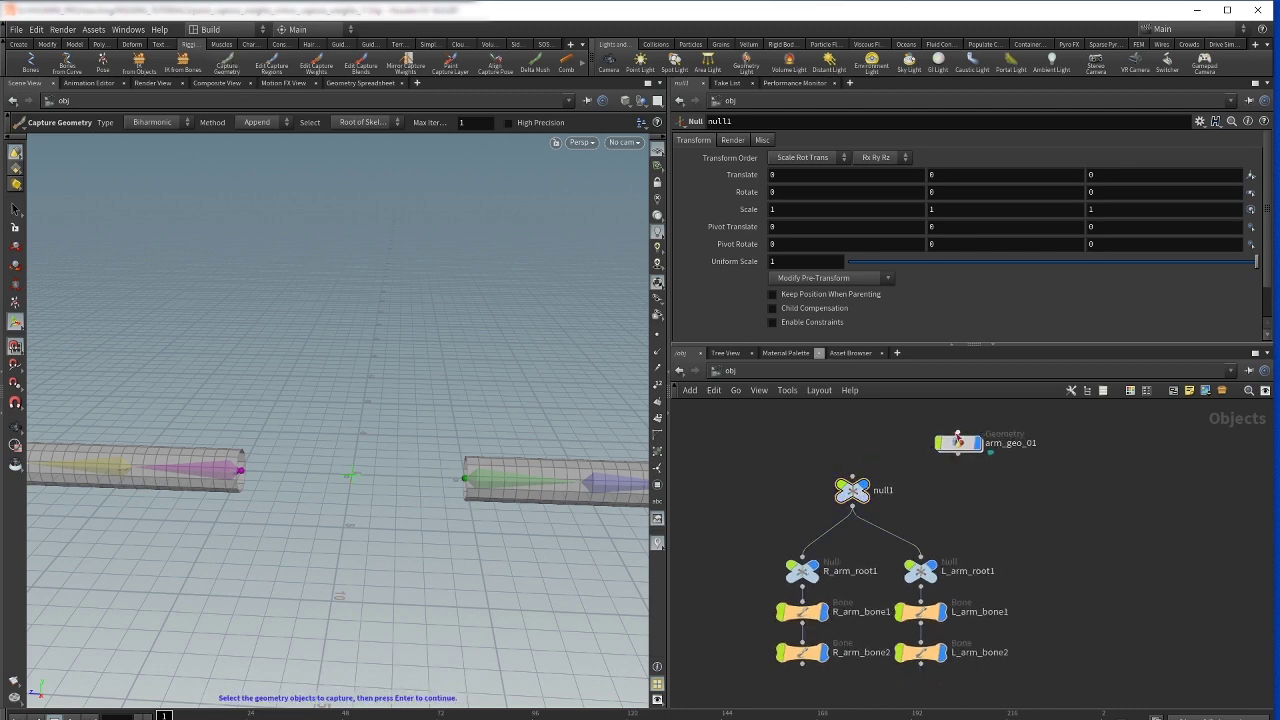
# Capture arm_geo_01 biharmonically, using the new parent null as the root of the capturing hierarchy
pyautogui.click(961, 447)
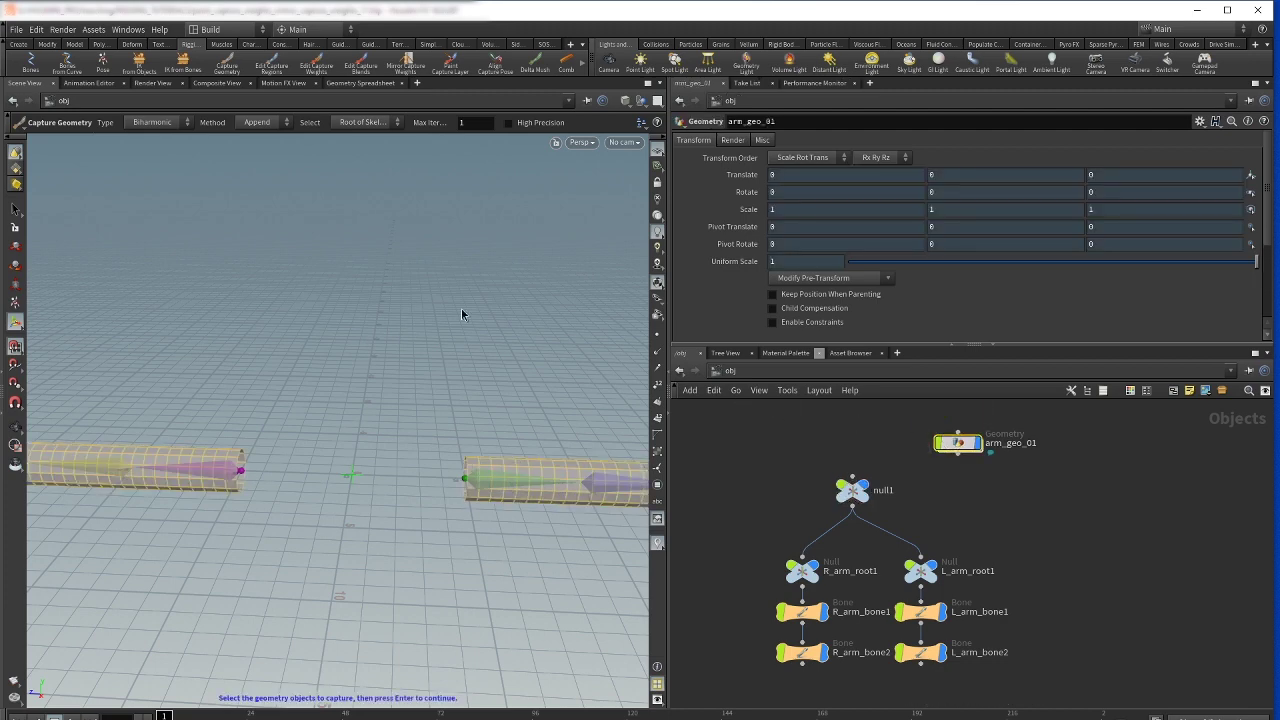
pyautogui.press('Return')
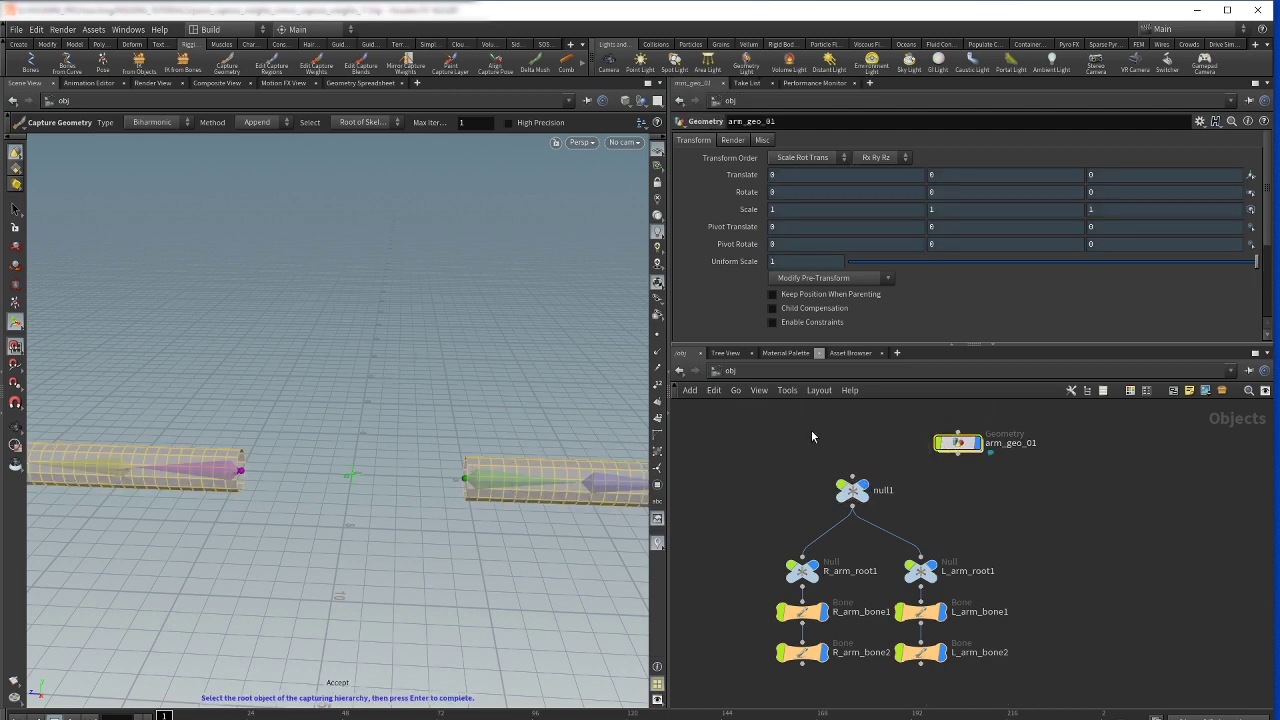
pyautogui.click(859, 492)
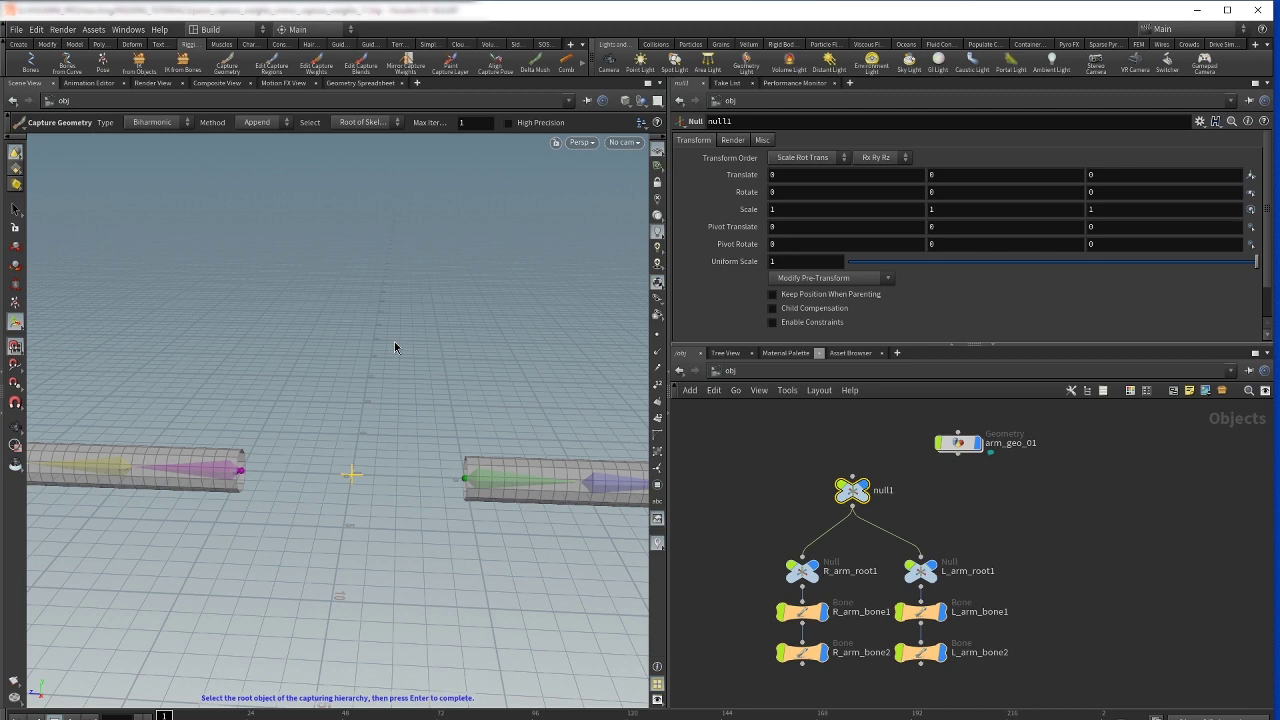
pyautogui.press('Return')
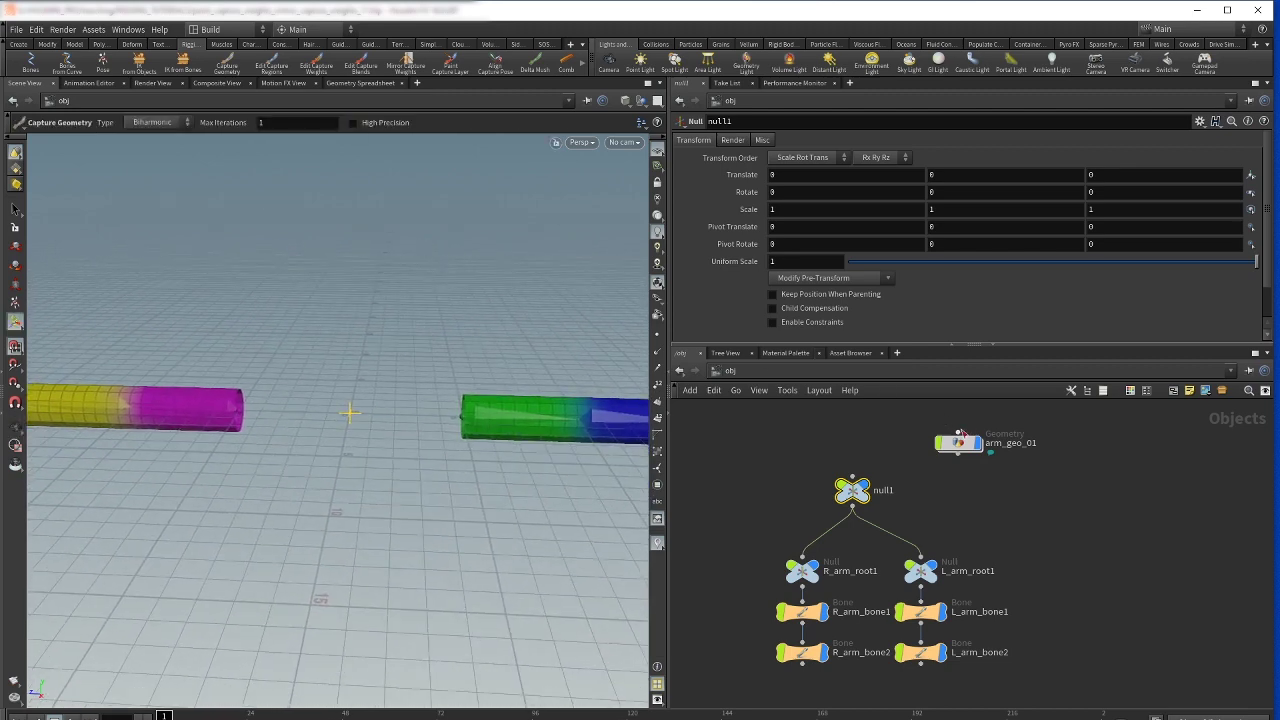
# Enter the arm_geo_01 geometry network and space out the Bone Deform node and the R_arm_01 and L_arm_01 tube nodes
pyautogui.doubleClick(960, 443)
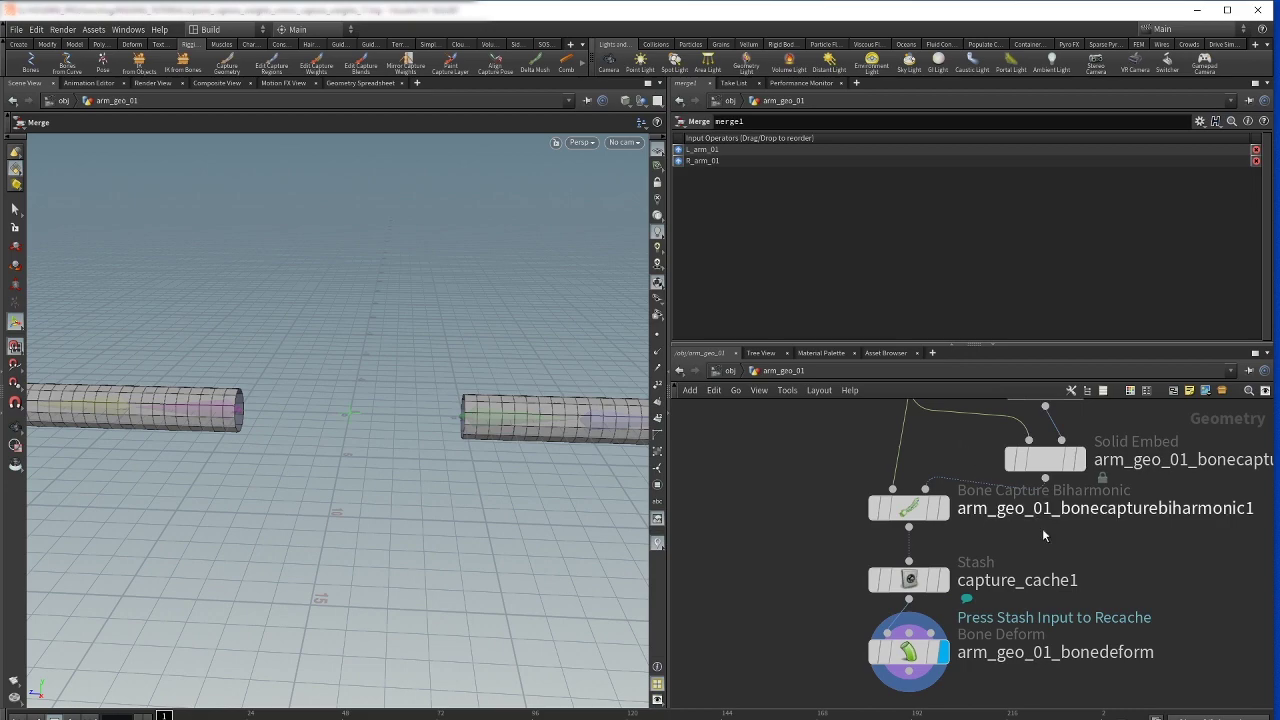
pyautogui.scroll(3, 1100, 530)
pyautogui.scroll(-5, 1131, 537)
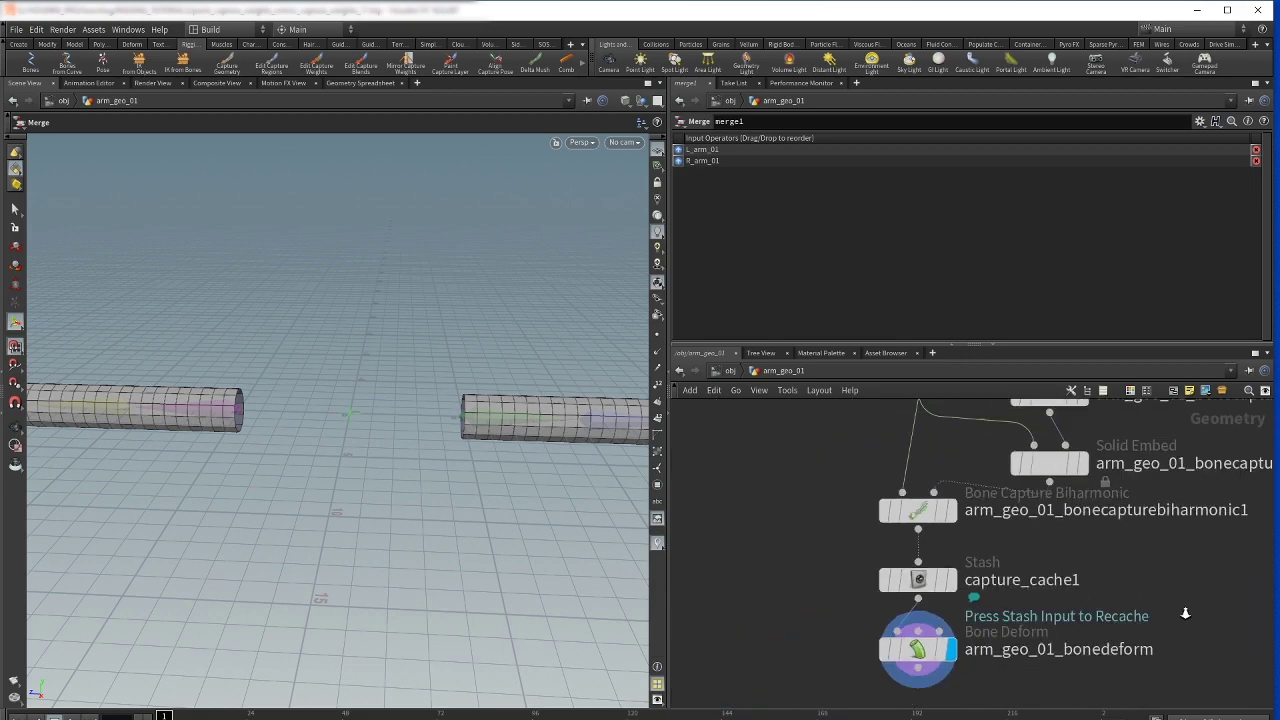
pyautogui.moveTo(1157, 707); pyautogui.dragTo(1031, 688, button='middle')
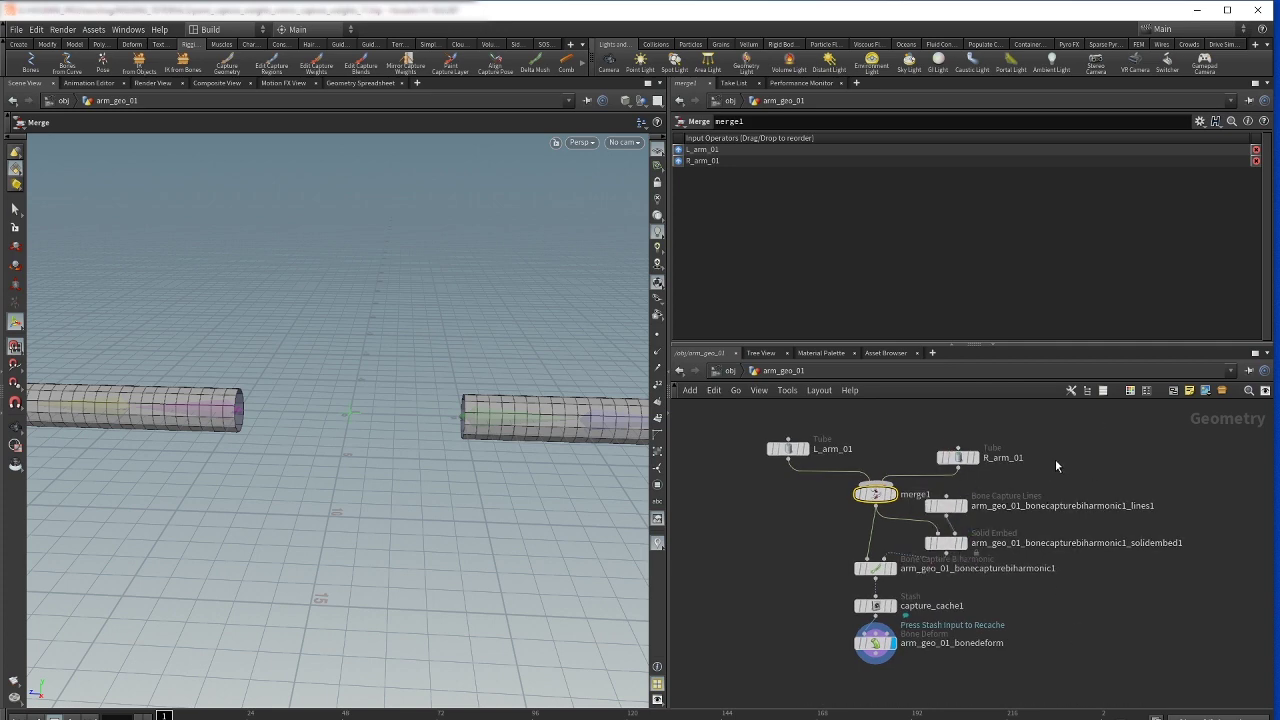
pyautogui.moveTo(871, 652)
pyautogui.moveTo(873, 645); pyautogui.dragTo(786, 666)
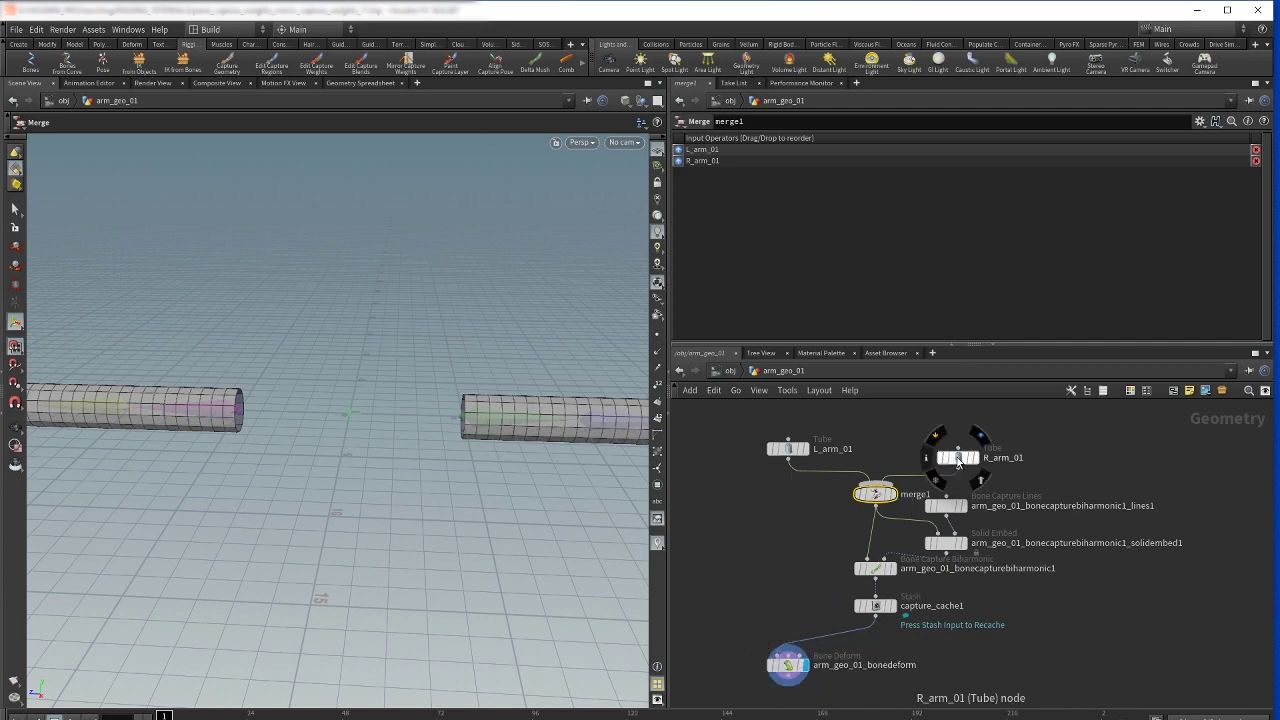
pyautogui.moveTo(957, 457); pyautogui.dragTo(959, 441)
pyautogui.moveTo(788, 452)
pyautogui.moveTo(789, 453); pyautogui.dragTo(778, 441)
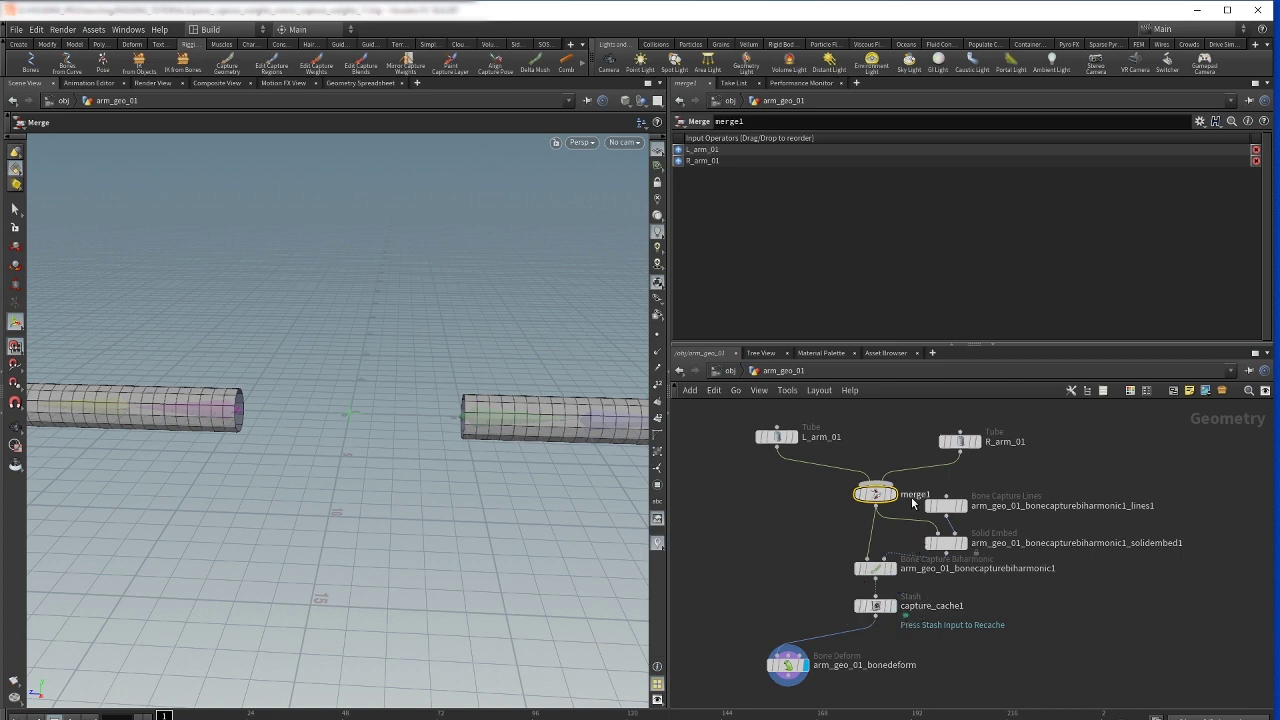
pyautogui.moveTo(878, 494)
pyautogui.moveTo(1056, 462); pyautogui.dragTo(1091, 443, button='middle')
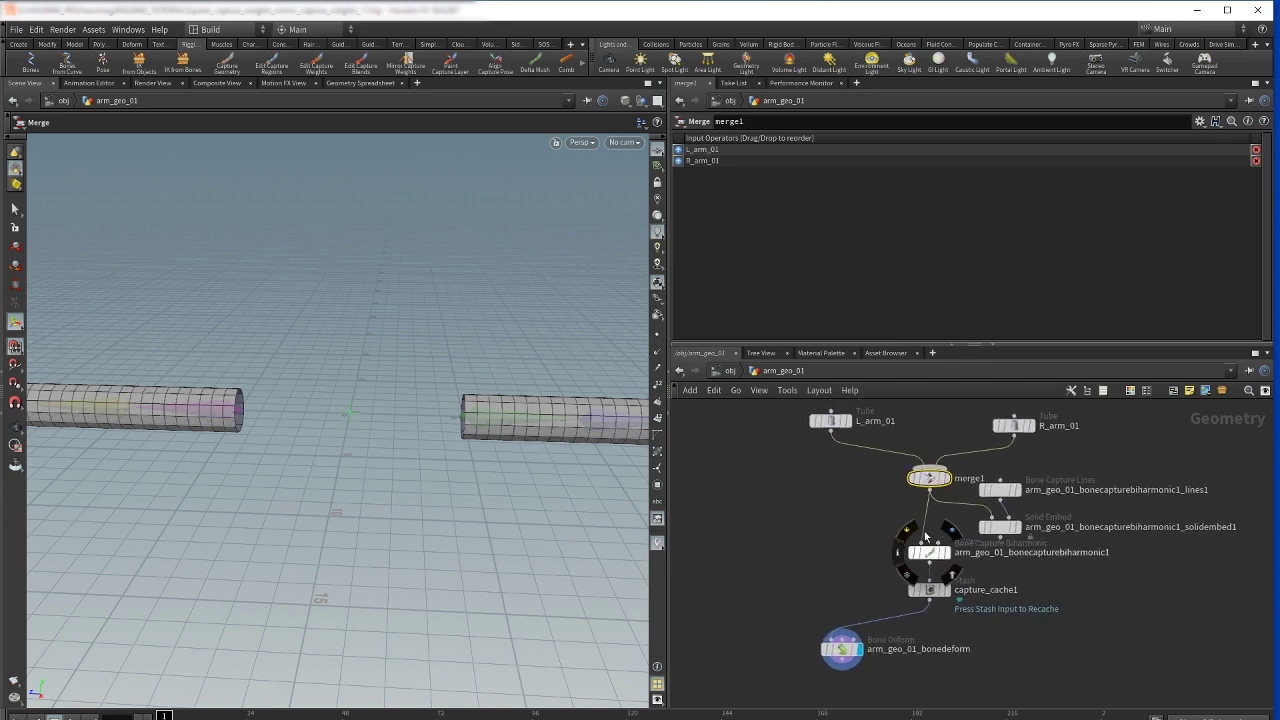
# Add a Bone Capture node beside the biharmonic capture branch and feed it from merge1
pyautogui.moveTo(908, 508); pyautogui.dragTo(806, 519, button='middle')
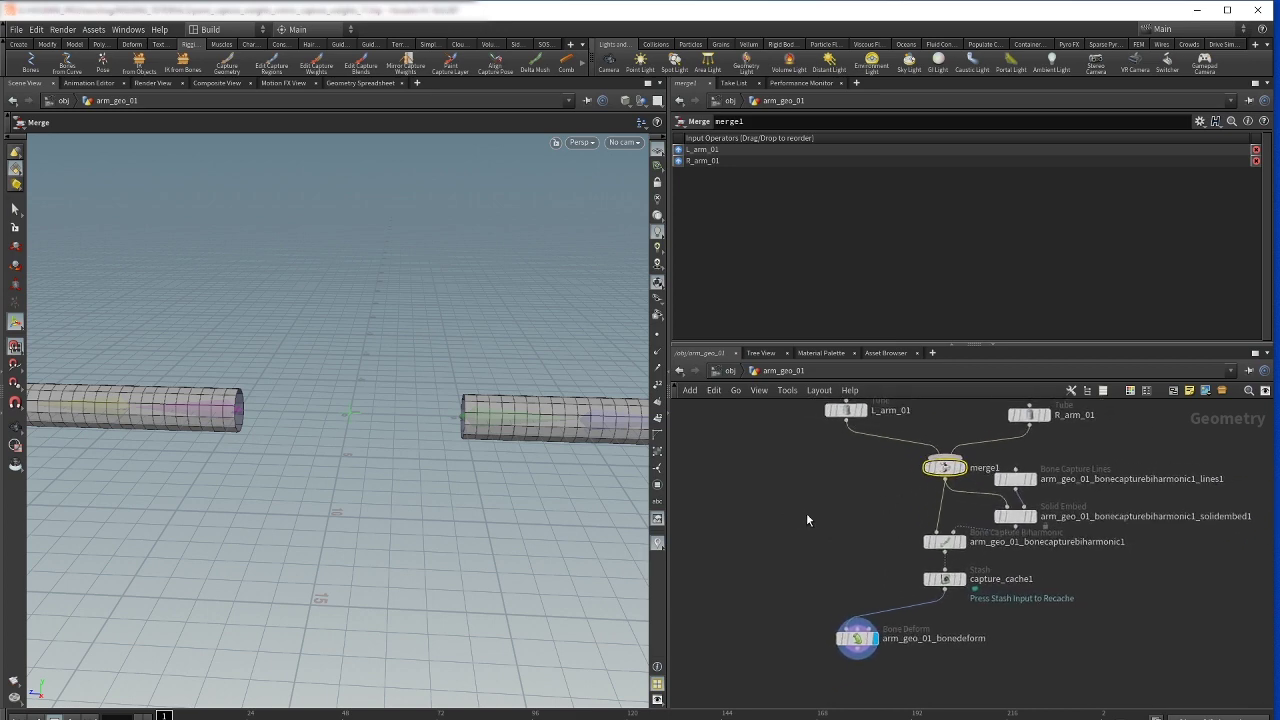
pyautogui.press('Tab')
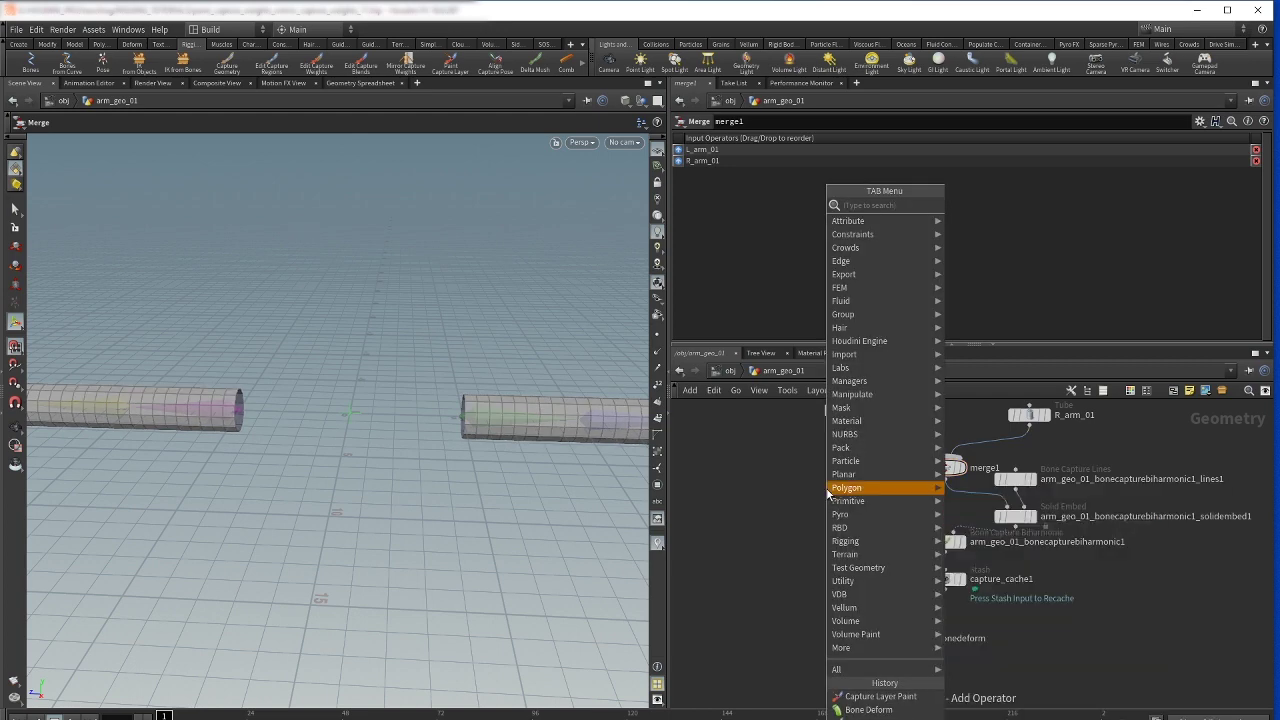
pyautogui.moveTo(834, 489)
pyautogui.write('c')
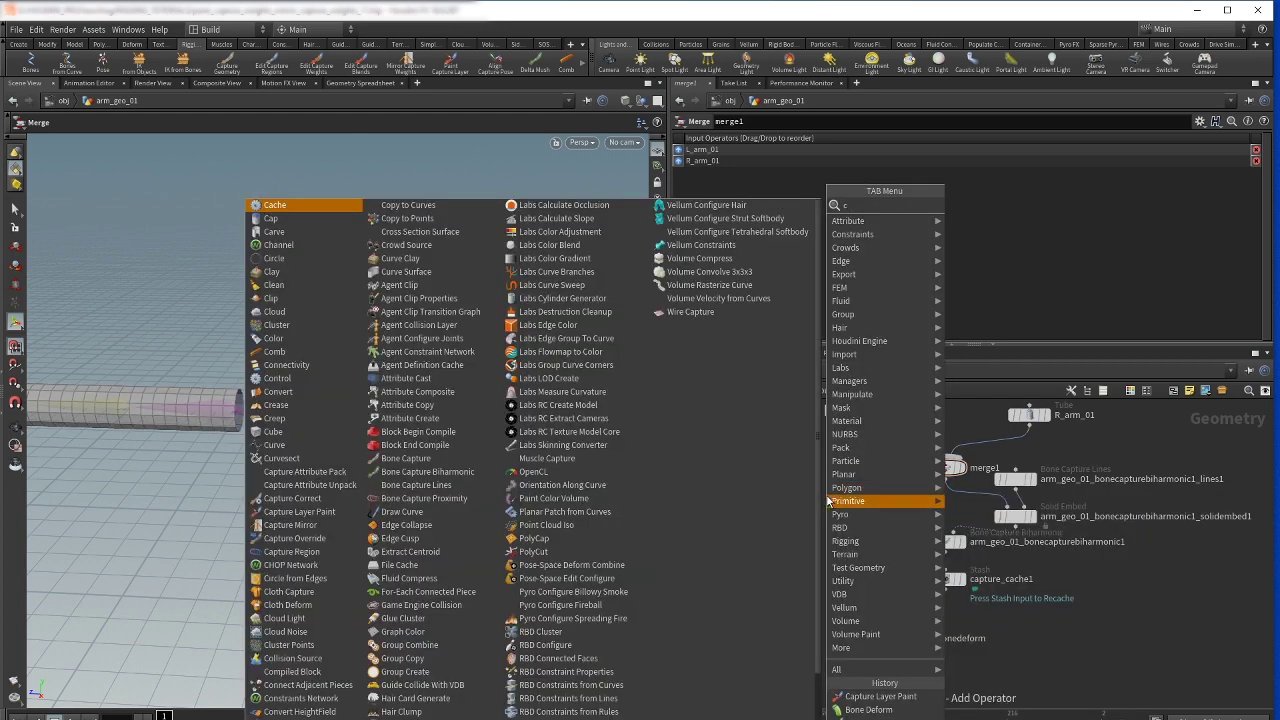
pyautogui.write('ap')
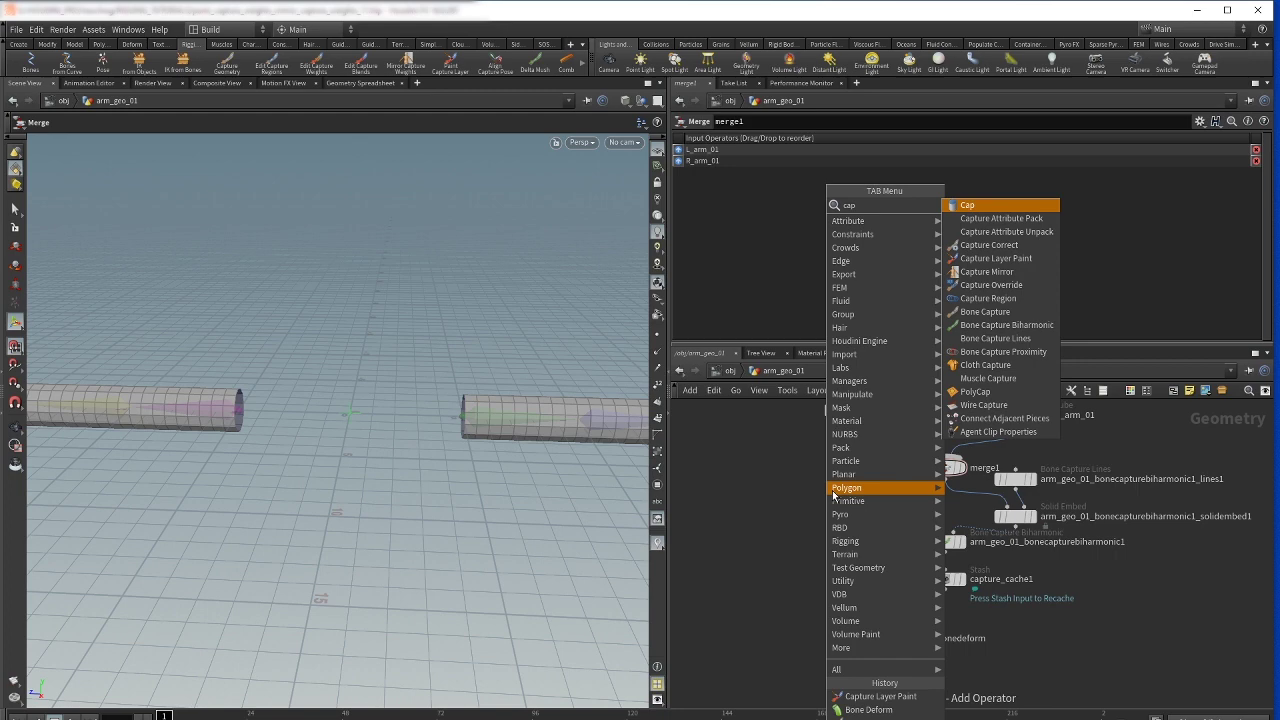
pyautogui.click(984, 314)
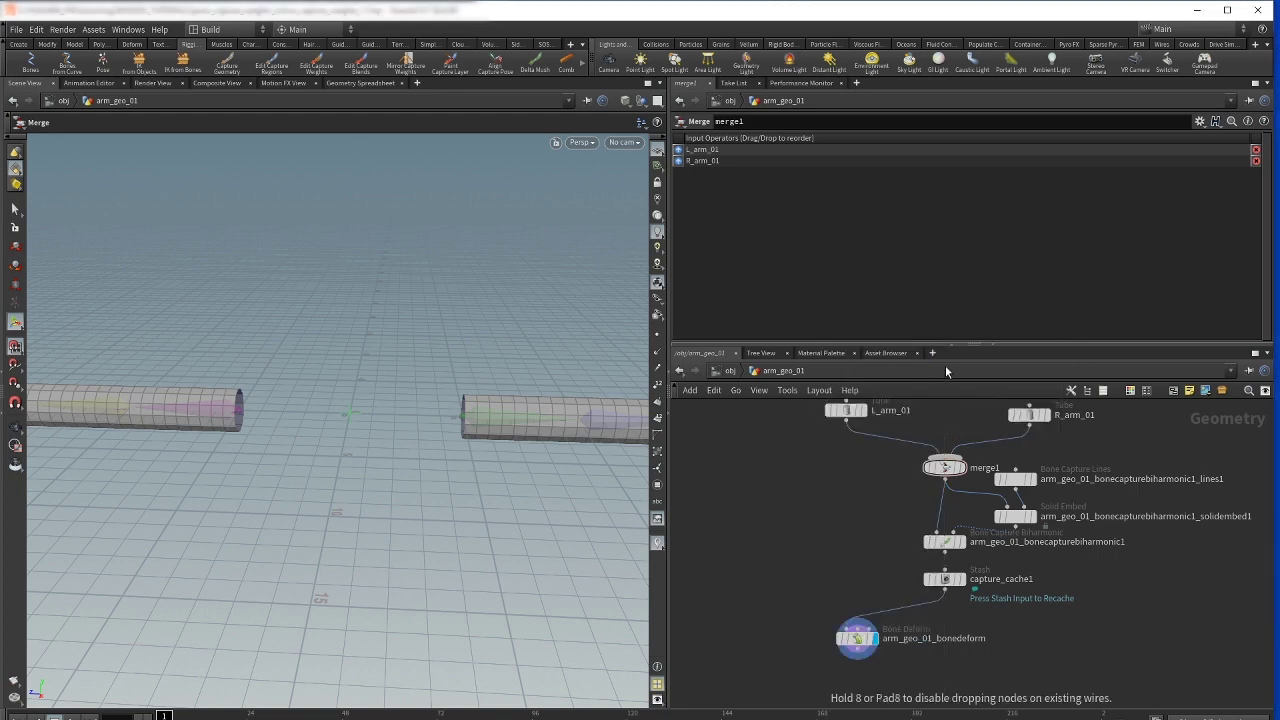
pyautogui.click(791, 520)
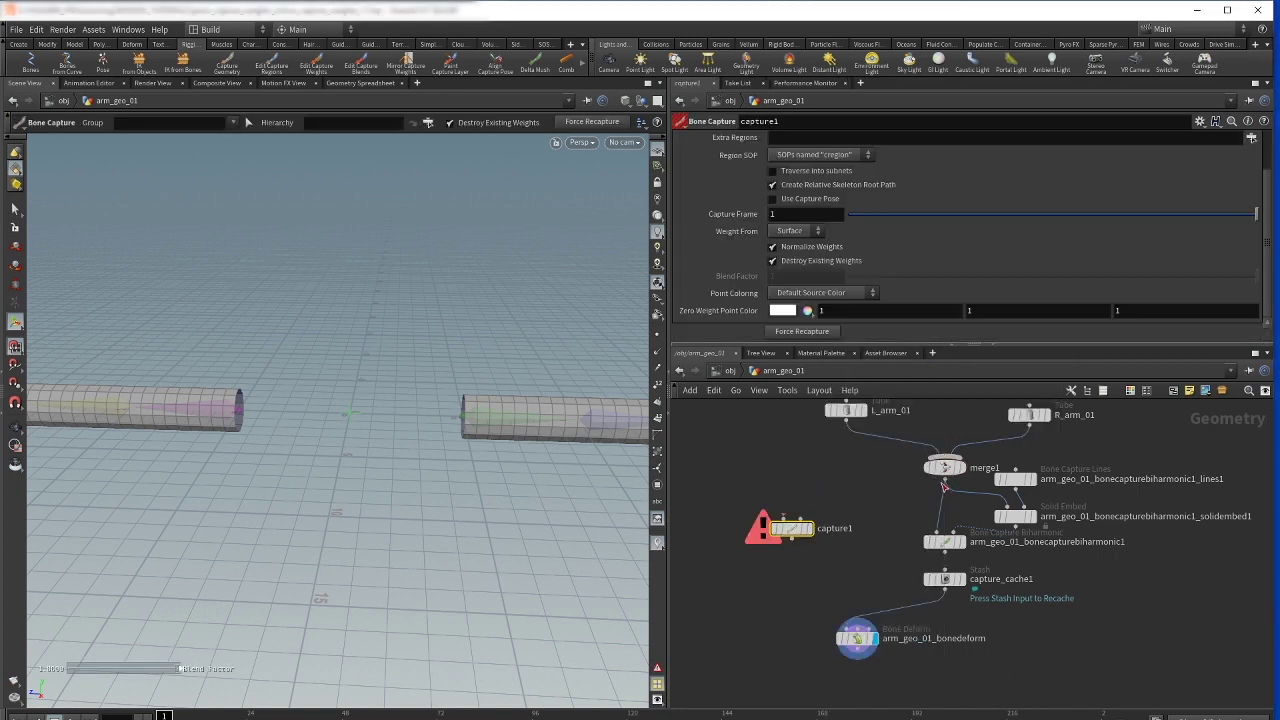
pyautogui.moveTo(945, 480); pyautogui.dragTo(744, 537)
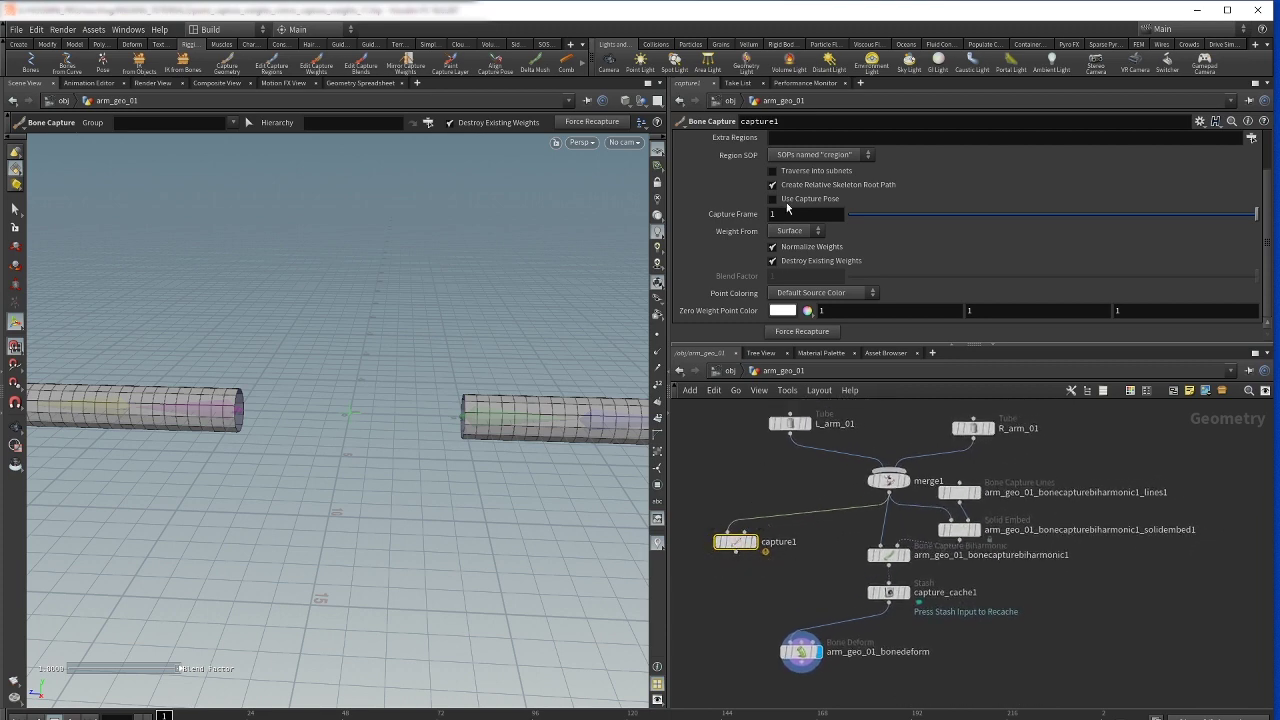
# Copy the four R_arm and L_arm bone paths from the Bone Capture Lines node's Extra Regions into the Bone Capture node's Extra Regions
pyautogui.moveTo(1270, 192); pyautogui.dragTo(1266, 131)
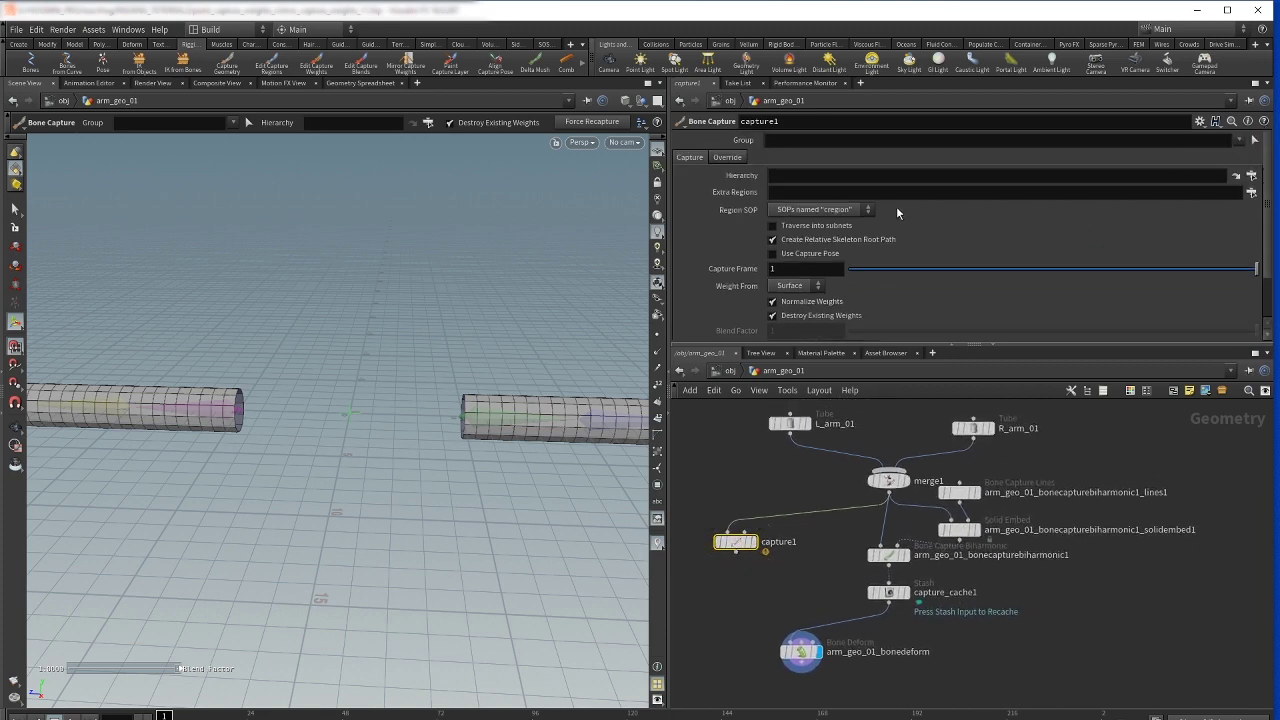
pyautogui.click(960, 493)
pyautogui.moveTo(1126, 159); pyautogui.dragTo(739, 182)
pyautogui.hotkey('ctrl', 'c')
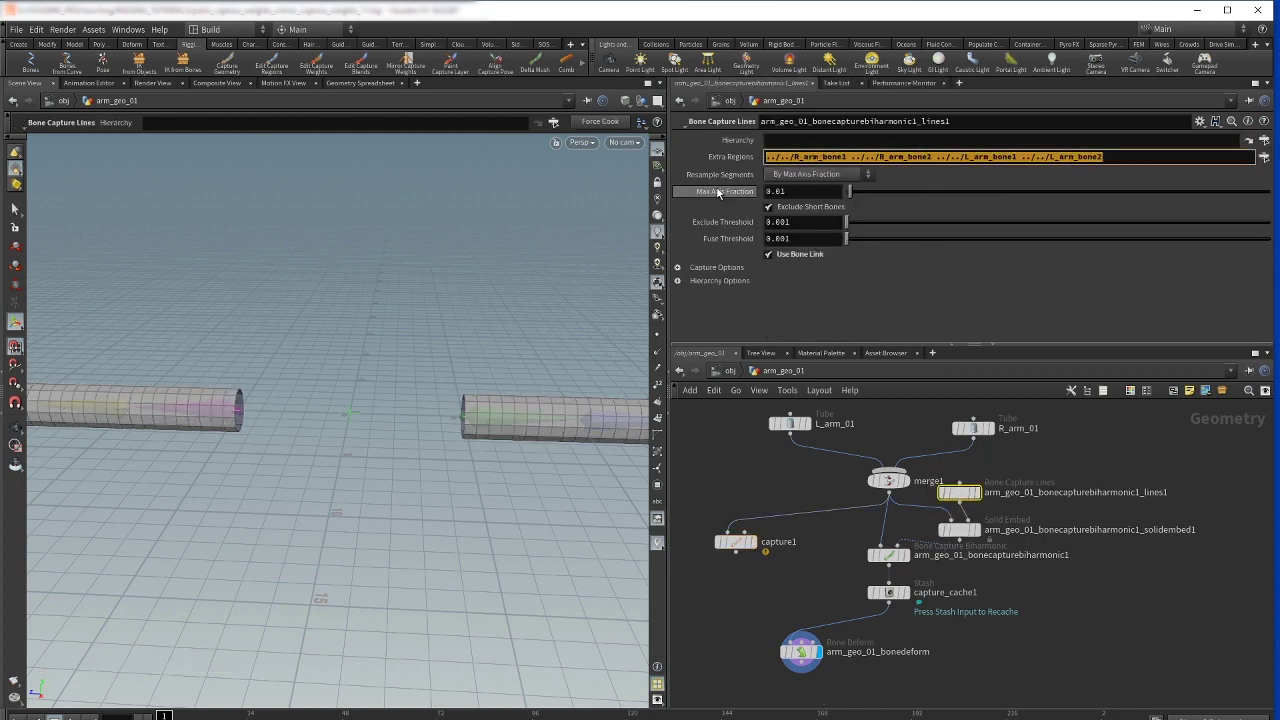
pyautogui.click(736, 542)
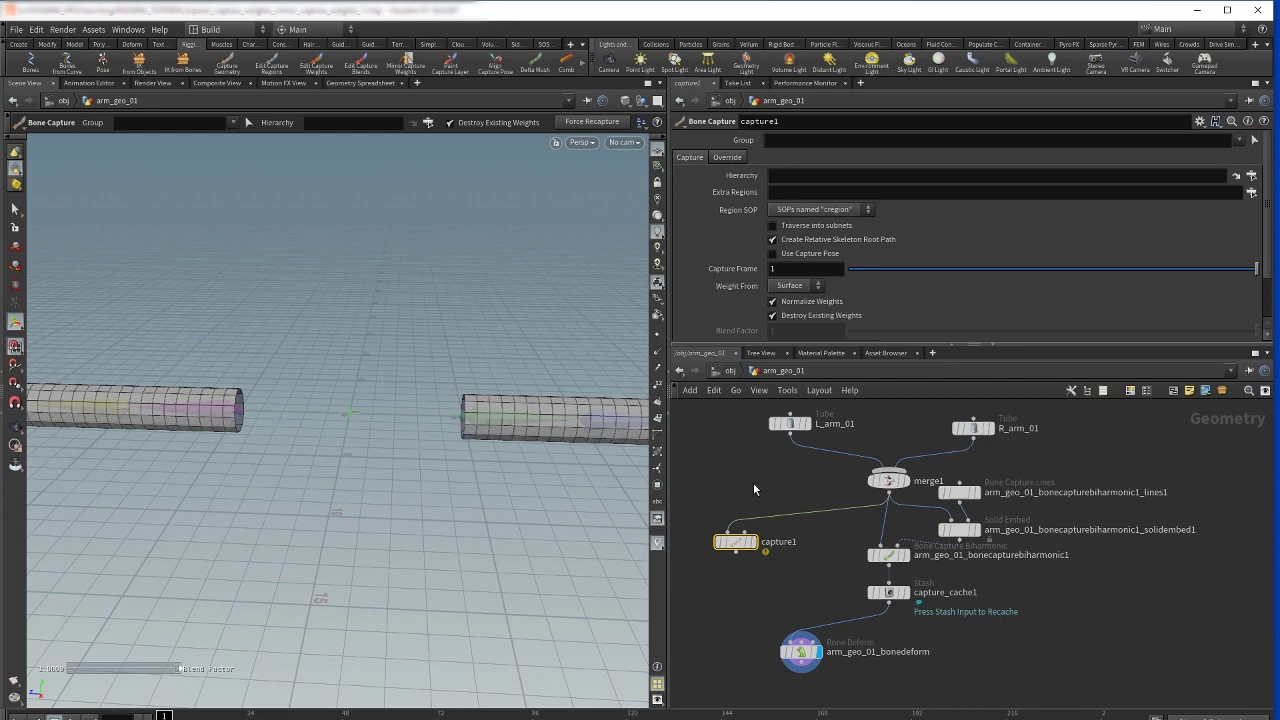
pyautogui.click(774, 191)
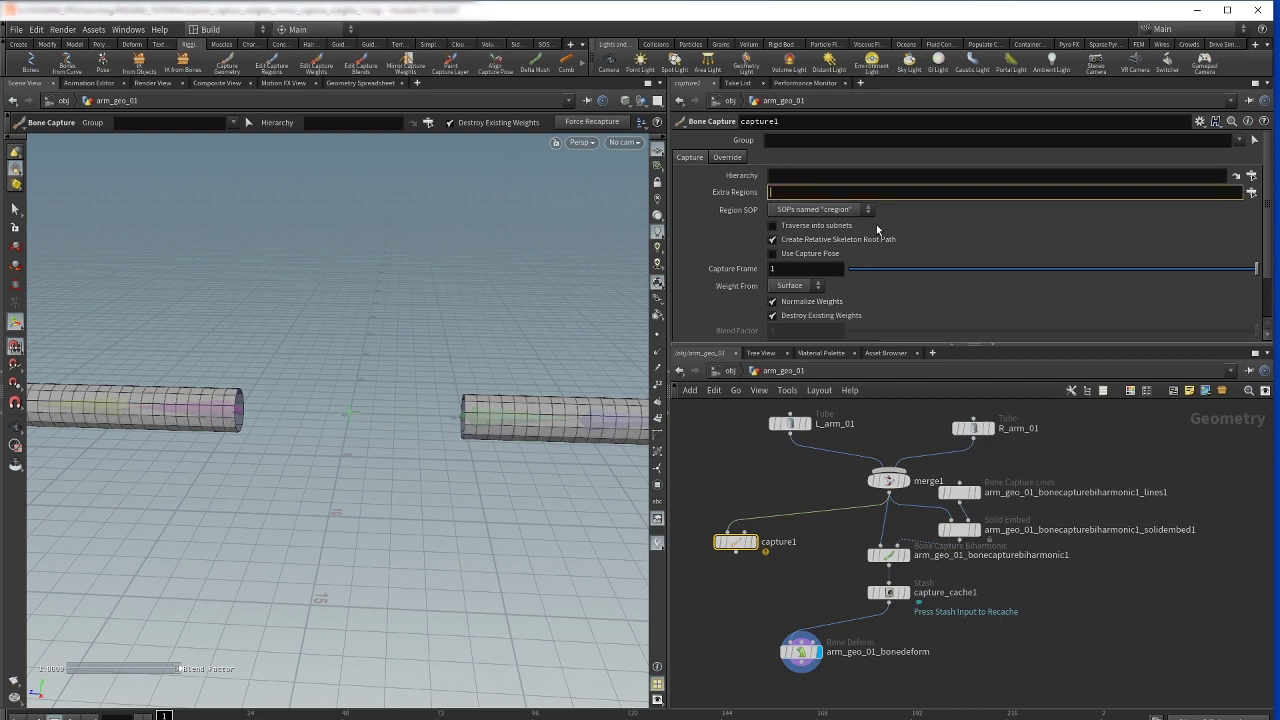
pyautogui.hotkey('ctrl', 'v')
pyautogui.click(798, 566)
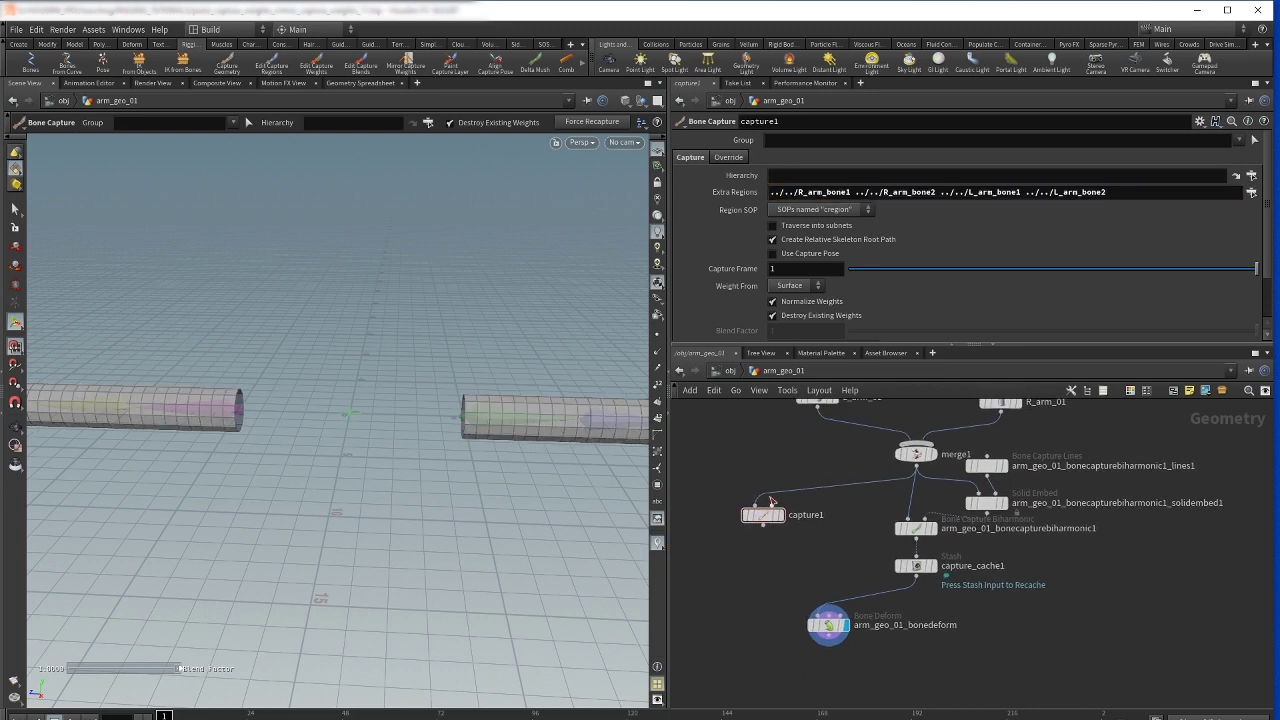
# Enable Use Capture Pose on the Bone Capture node
pyautogui.click(762, 514)
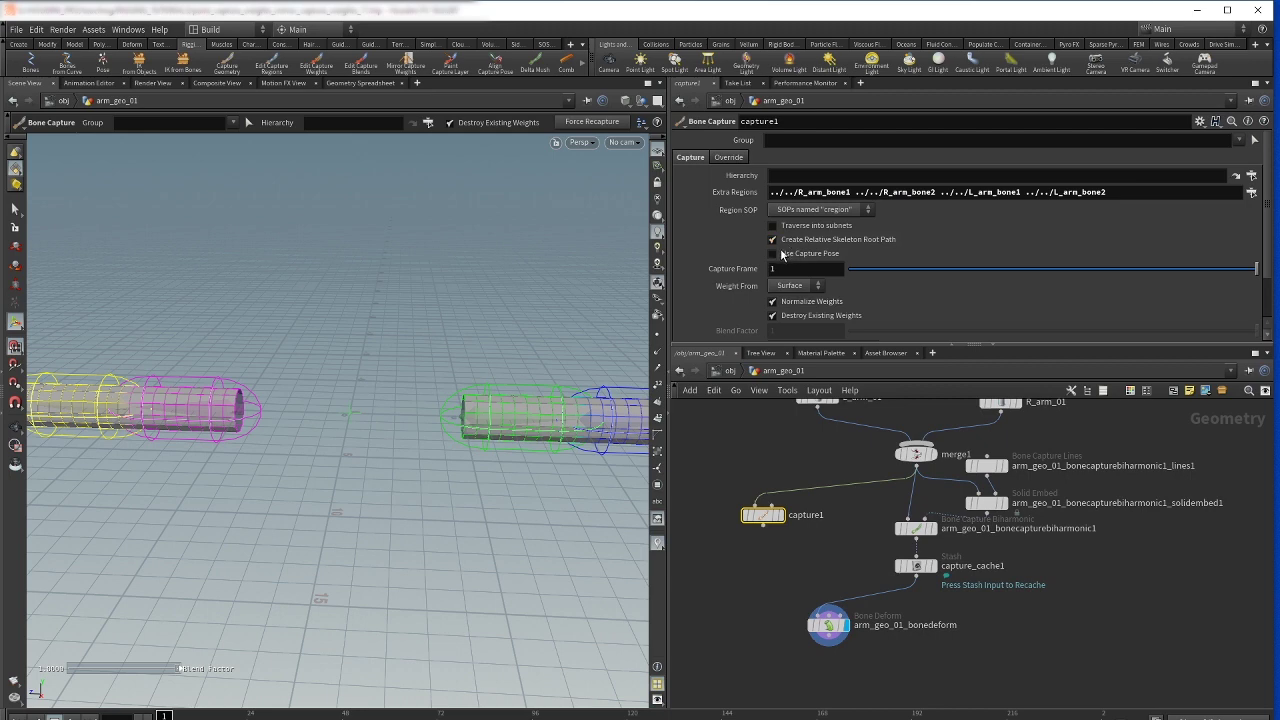
pyautogui.click(772, 253)
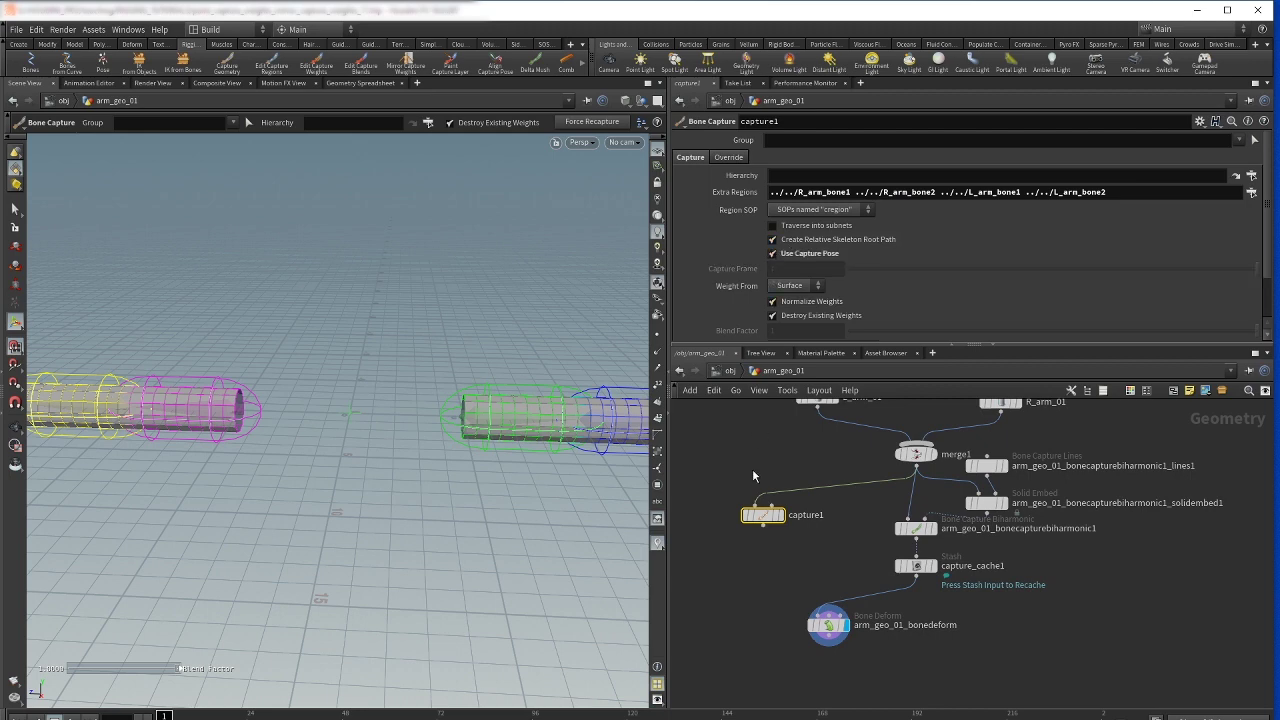
# Add a Bone Deform node below capture1, feed it from capture1's output and make it the displayed node
pyautogui.moveTo(752, 476); pyautogui.dragTo(753, 443, button='middle')
pyautogui.moveTo(858, 532)
pyautogui.mouseDown(button='middle')
pyautogui.moveTo(898, 529)
pyautogui.moveTo(877, 546)
pyautogui.mouseUp(button='middle')
pyautogui.press('Tab')
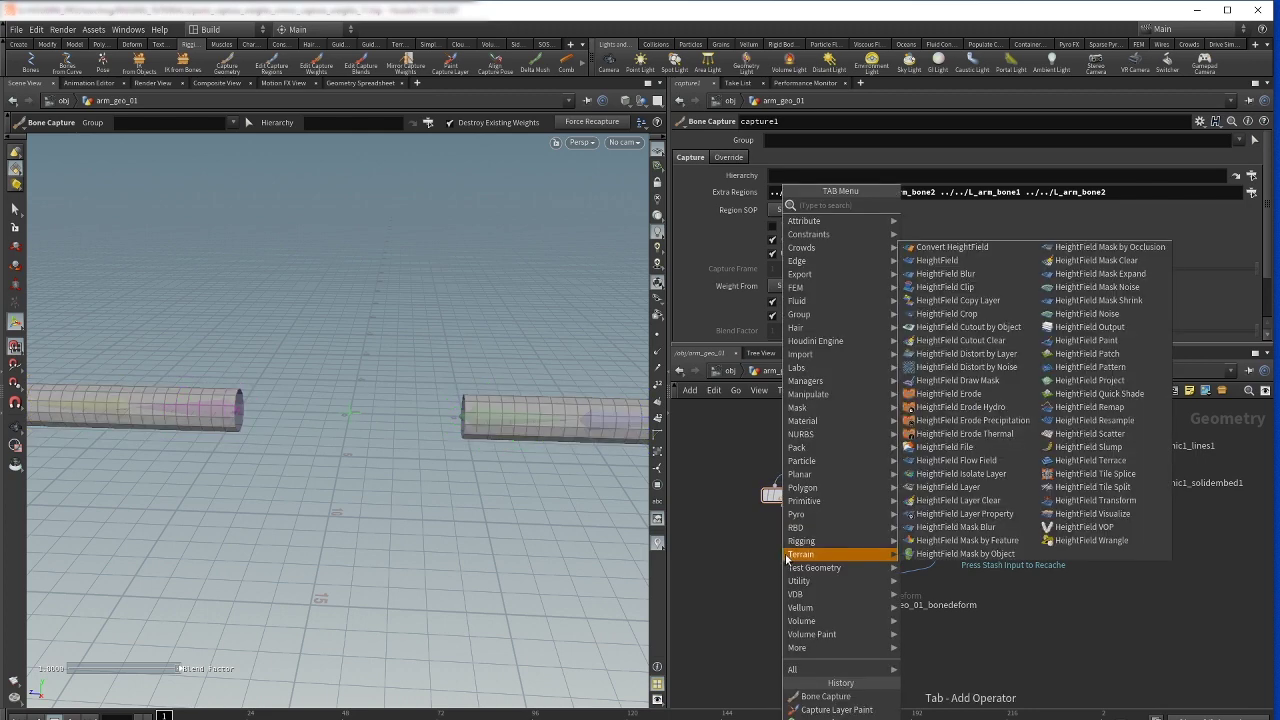
pyautogui.write('defo')
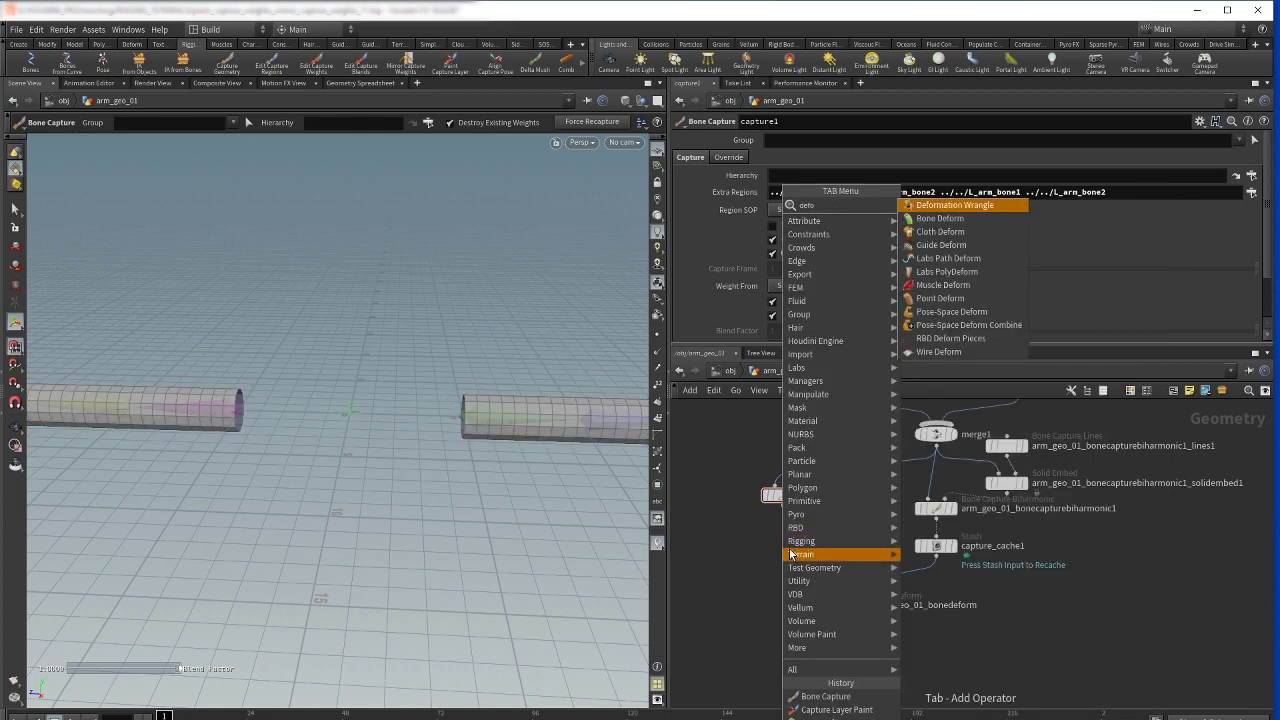
pyautogui.click(940, 218)
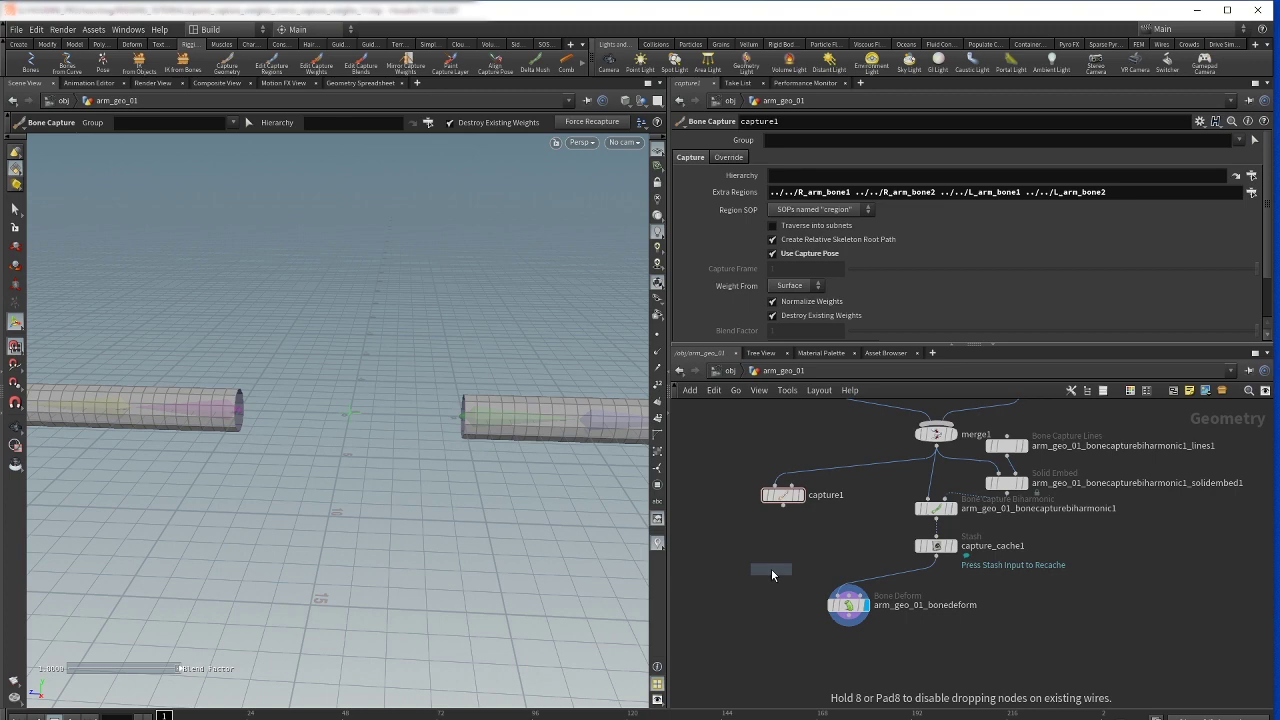
pyautogui.click(771, 570)
pyautogui.moveTo(784, 505); pyautogui.dragTo(772, 566)
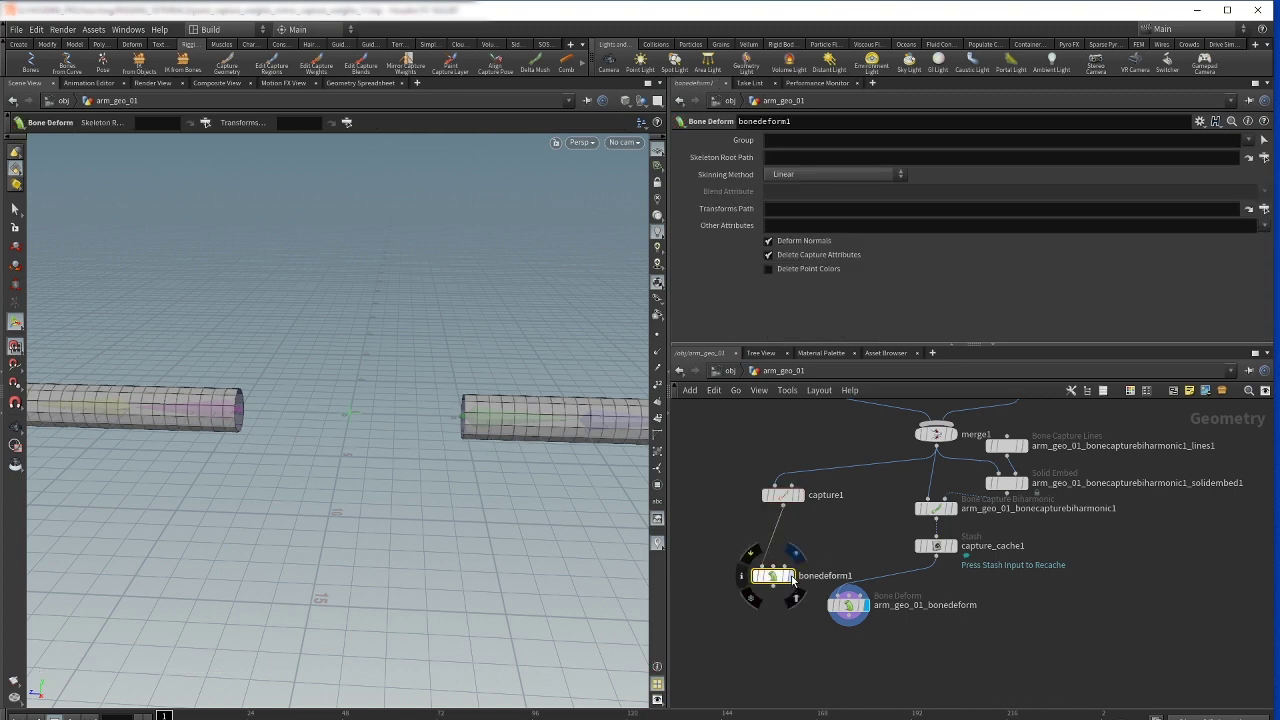
pyautogui.keyDown('alt'); pyautogui.moveTo(491, 440); pyautogui.dragTo(482, 384); pyautogui.keyUp('alt')
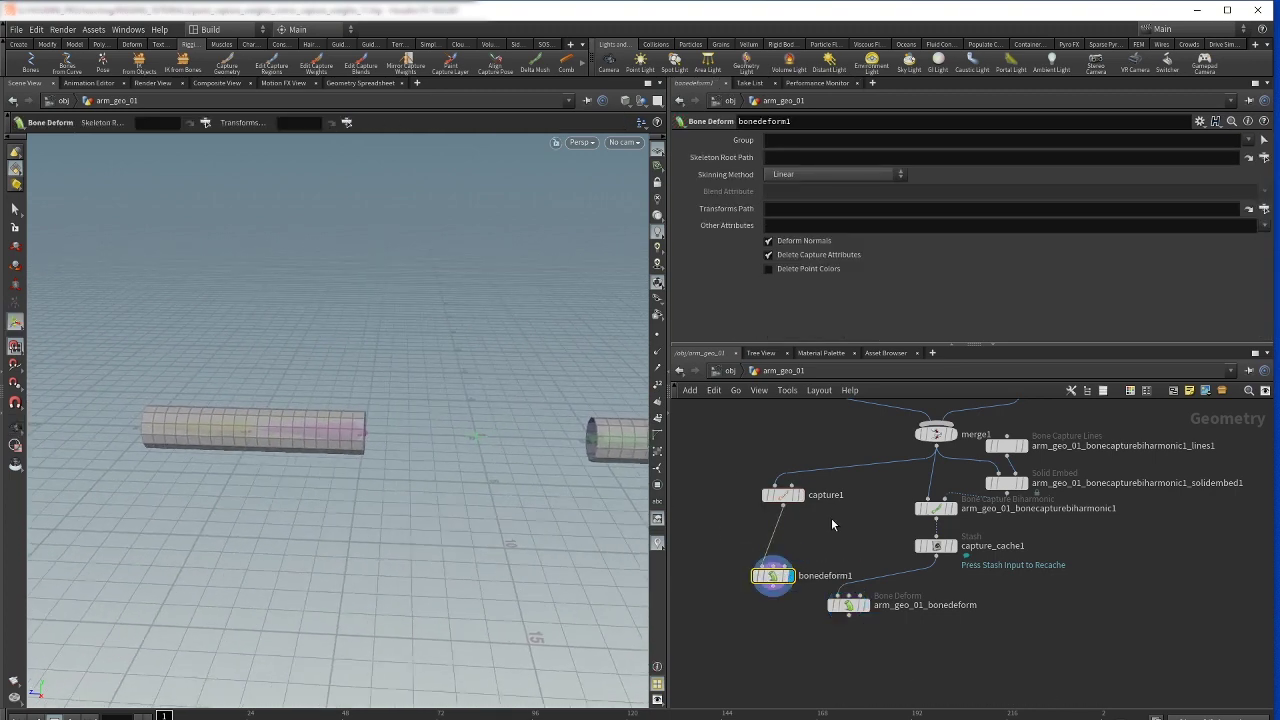
# Test the new capture by rotating R_arm_bone2 at object level, and undo the rotation
pyautogui.press('u')
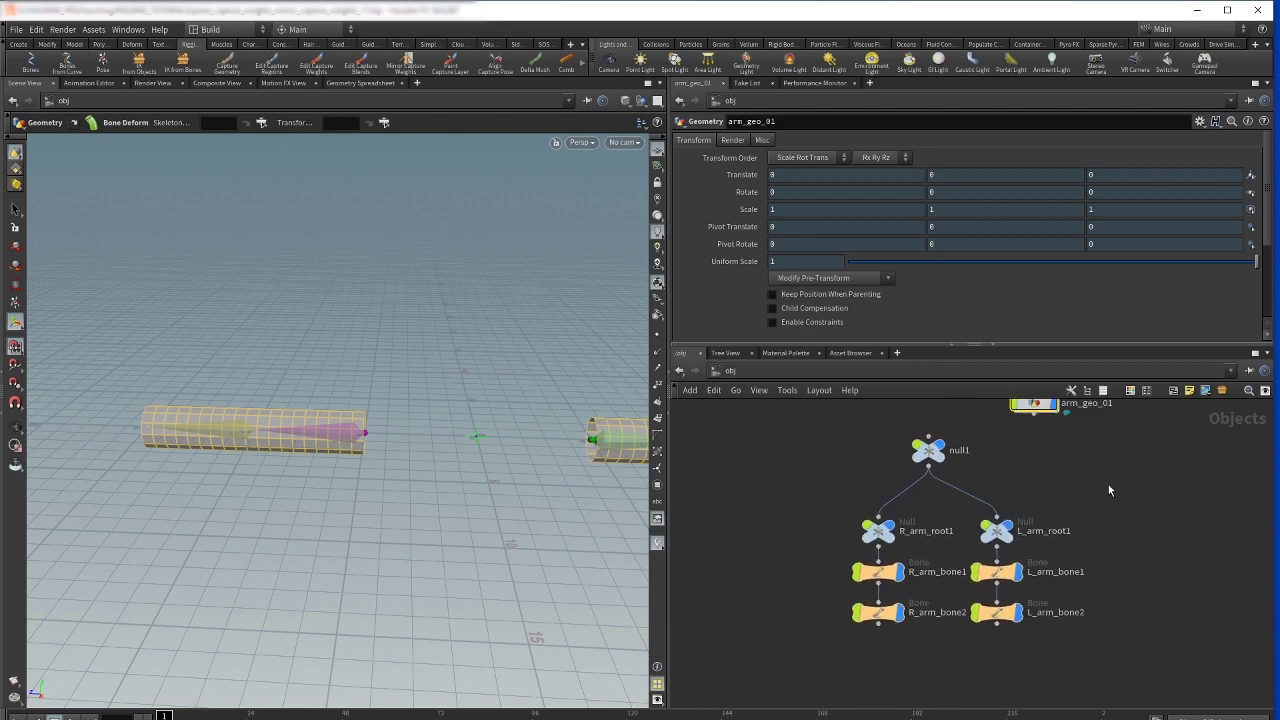
pyautogui.scroll(-3, 1100, 440)
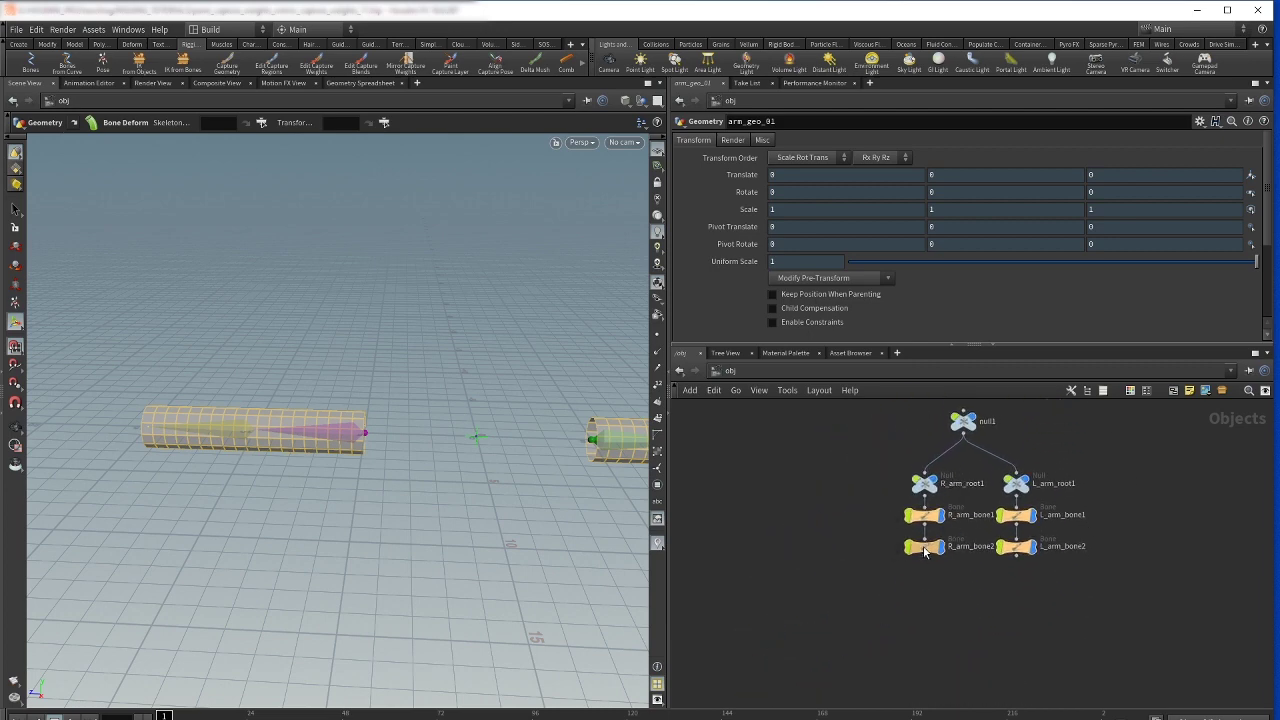
pyautogui.click(924, 546)
pyautogui.click(15, 265)
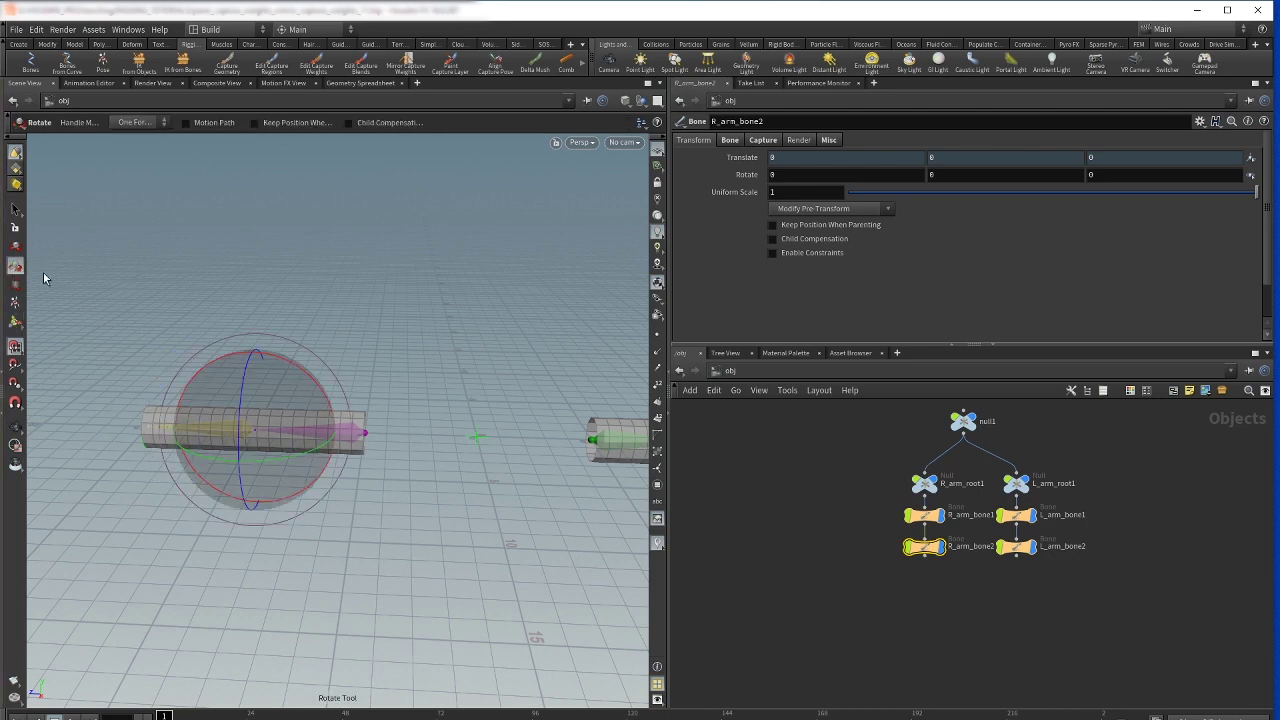
pyautogui.moveTo(296, 362); pyautogui.dragTo(305, 389)
pyautogui.hotkey('ctrl', 'z')
# Re-enter the arm_geo_01 network and delete merge1's wires to the biharmonic branch plus the Bone Capture Lines and Solid Embed nodes
pyautogui.moveTo(889, 419); pyautogui.dragTo(840, 484, button='middle')
pyautogui.click(848, 469)
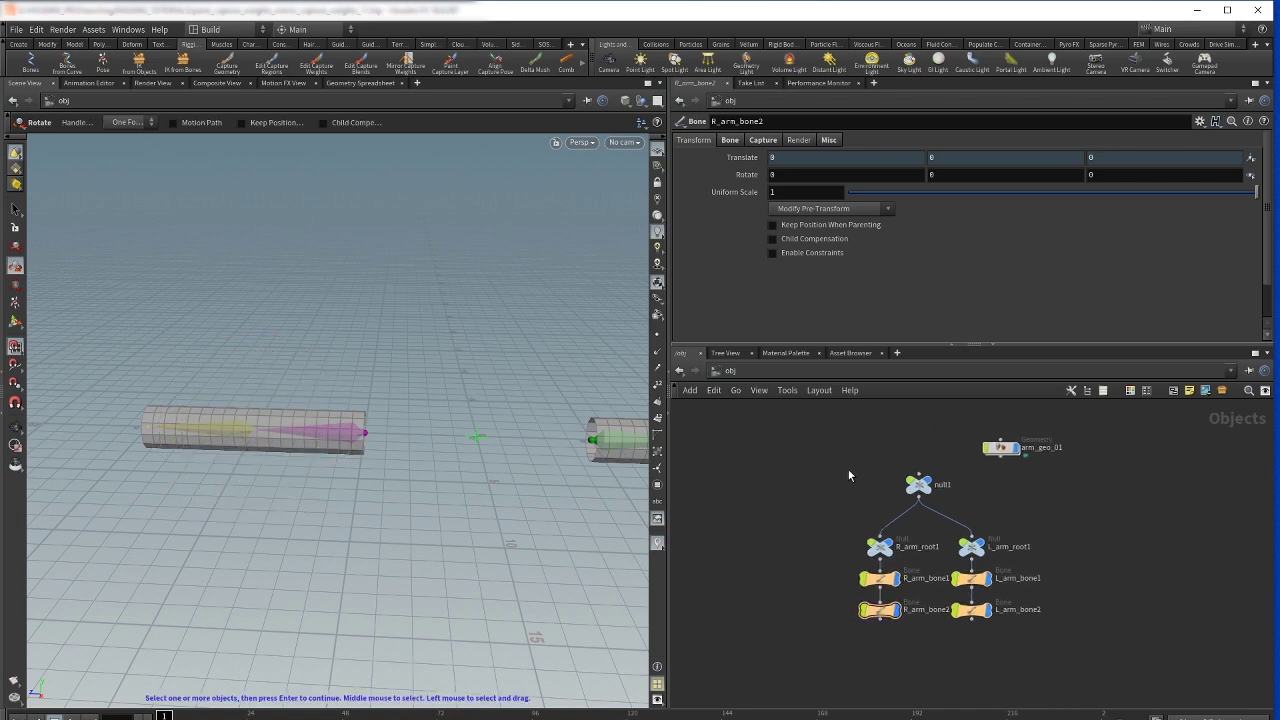
pyautogui.press('u')
pyautogui.doubleClick(1000, 447)
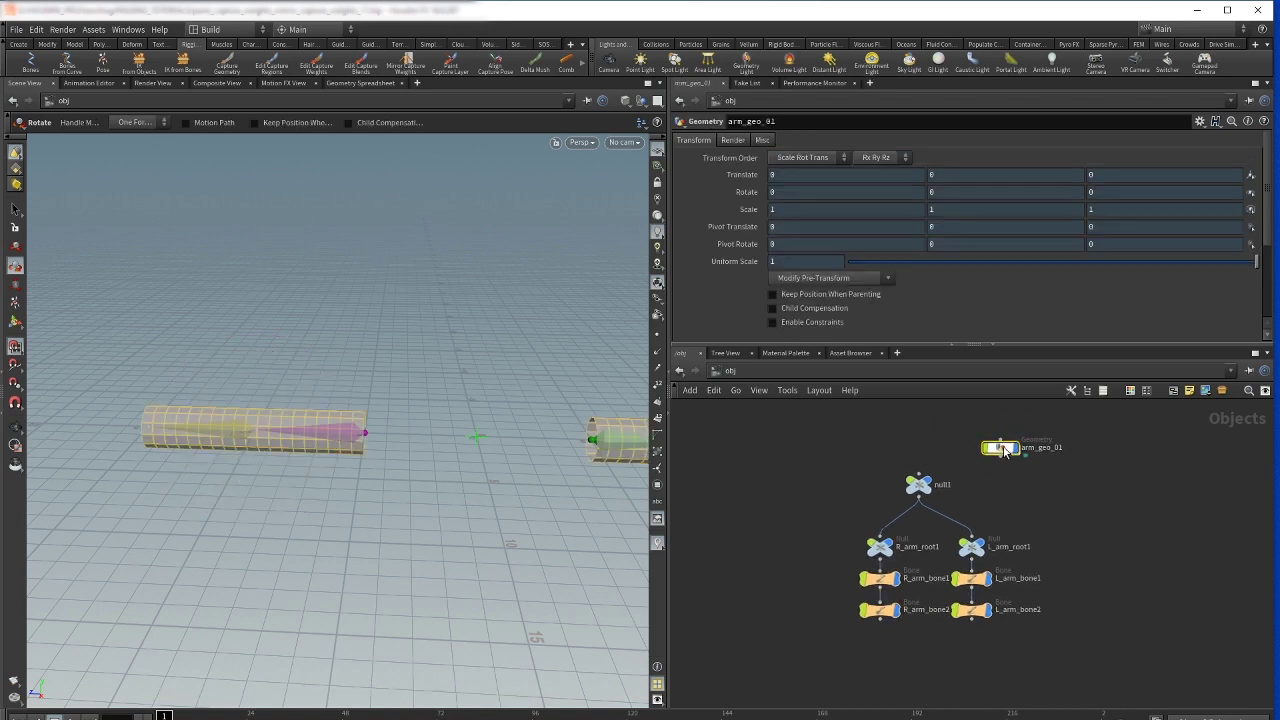
pyautogui.moveTo(1039, 517); pyautogui.dragTo(1018, 591, button='middle')
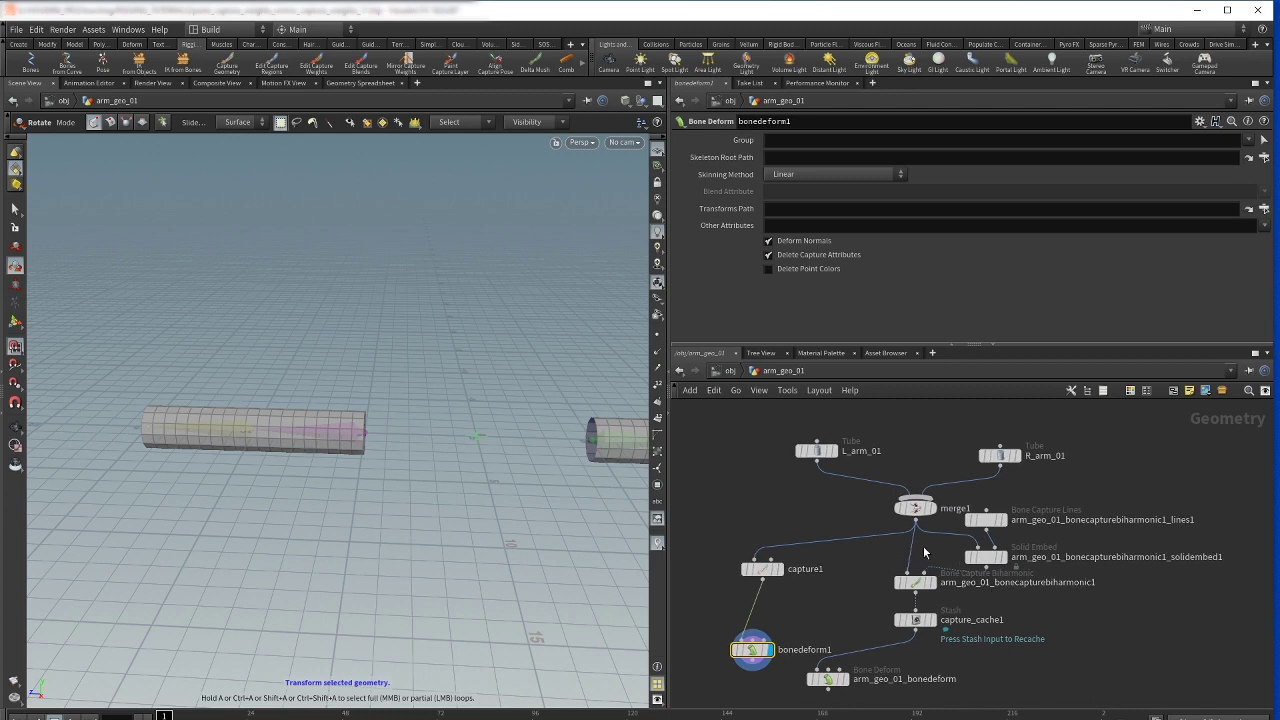
pyautogui.moveTo(893, 543); pyautogui.dragTo(933, 551)
pyautogui.press('Delete')
pyautogui.moveTo(1038, 500); pyautogui.dragTo(964, 612)
pyautogui.press('Delete')
# Delete the Bone Capture Biharmonic, capture_cache1 and arm_geo_01_bonedeform nodes, and automatically lay out the remaining nodes
pyautogui.moveTo(976, 549); pyautogui.dragTo(903, 656)
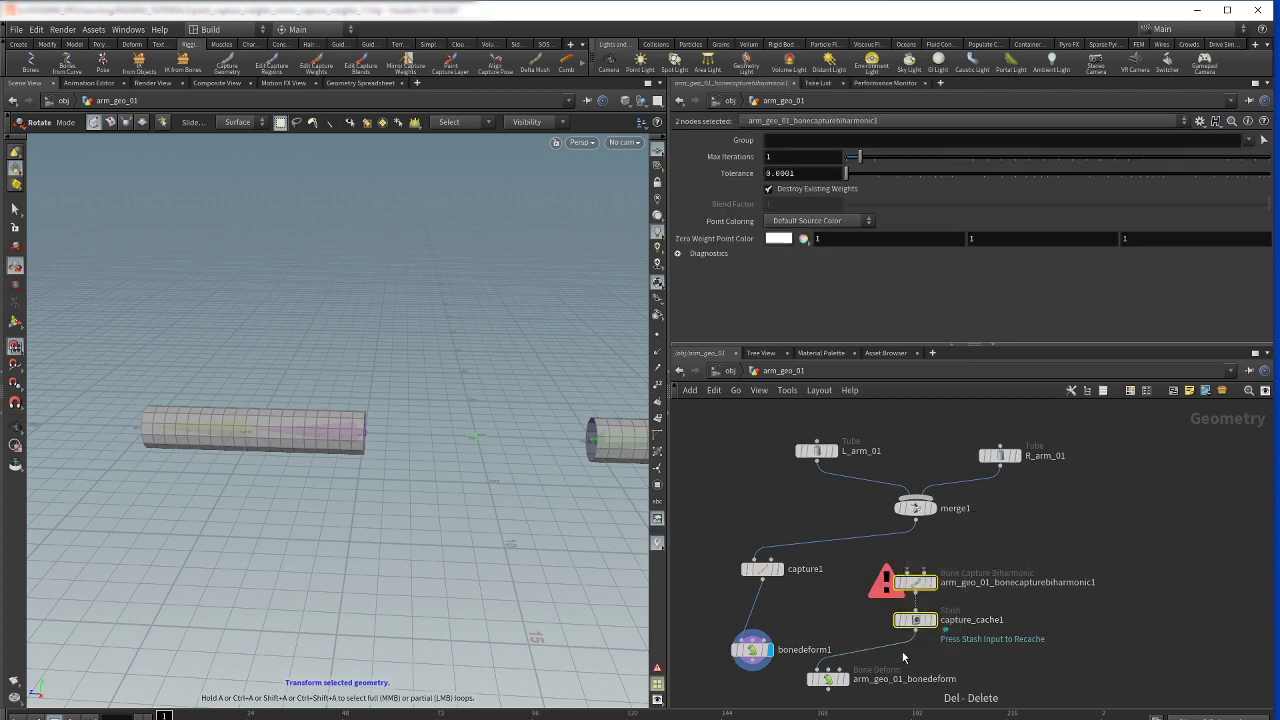
pyautogui.press('Delete')
pyautogui.moveTo(852, 615); pyautogui.dragTo(828, 699)
pyautogui.press('Delete')
pyautogui.moveTo(910, 578); pyautogui.dragTo(994, 578, button='middle')
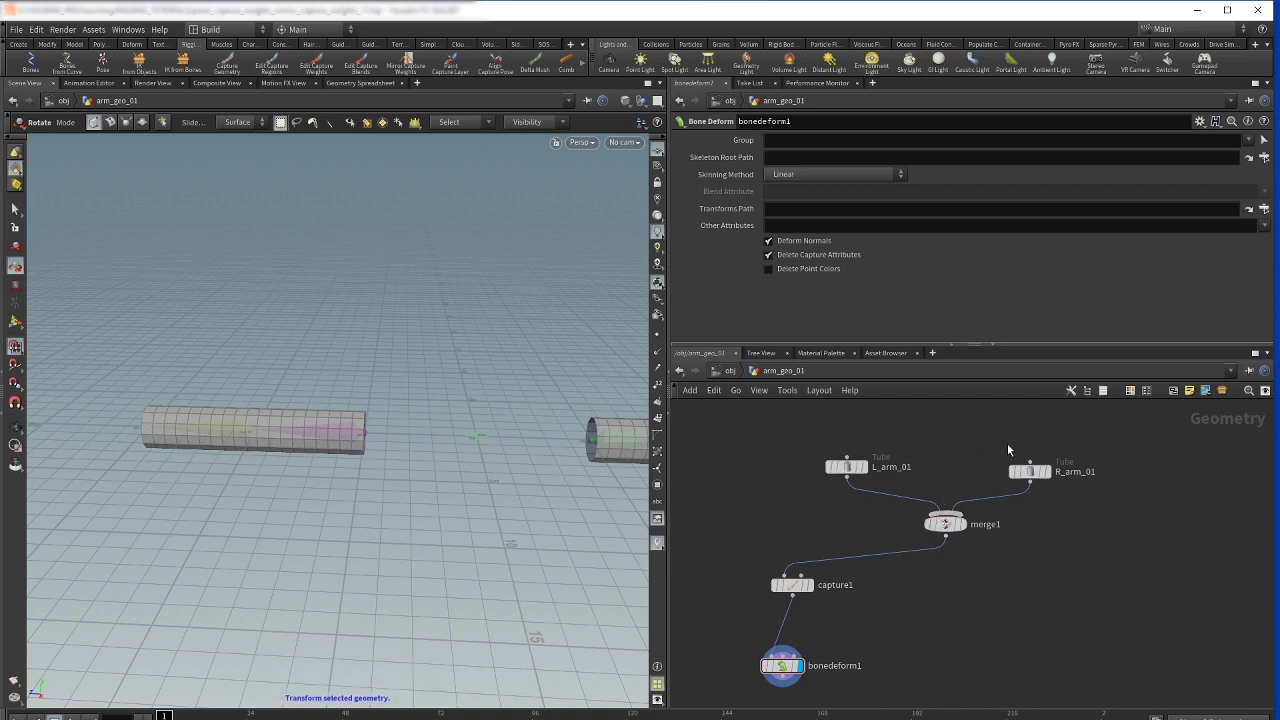
pyautogui.press('l')
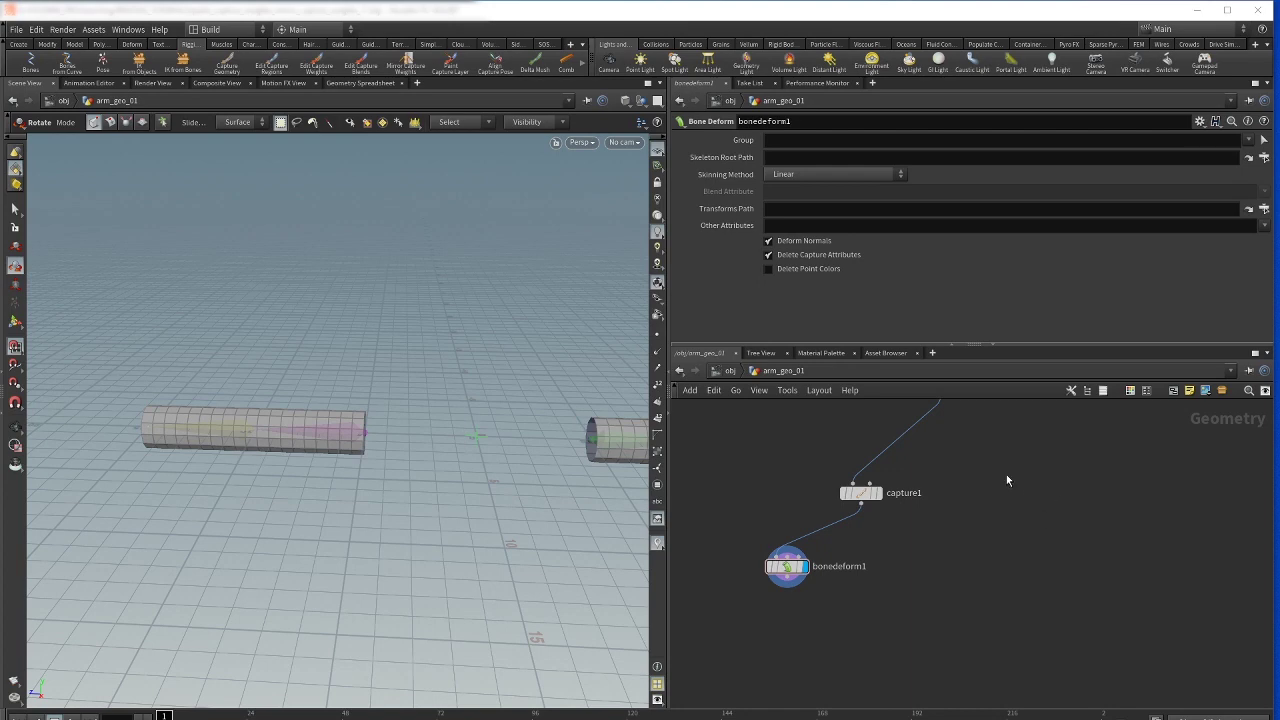
pyautogui.click(450, 67)
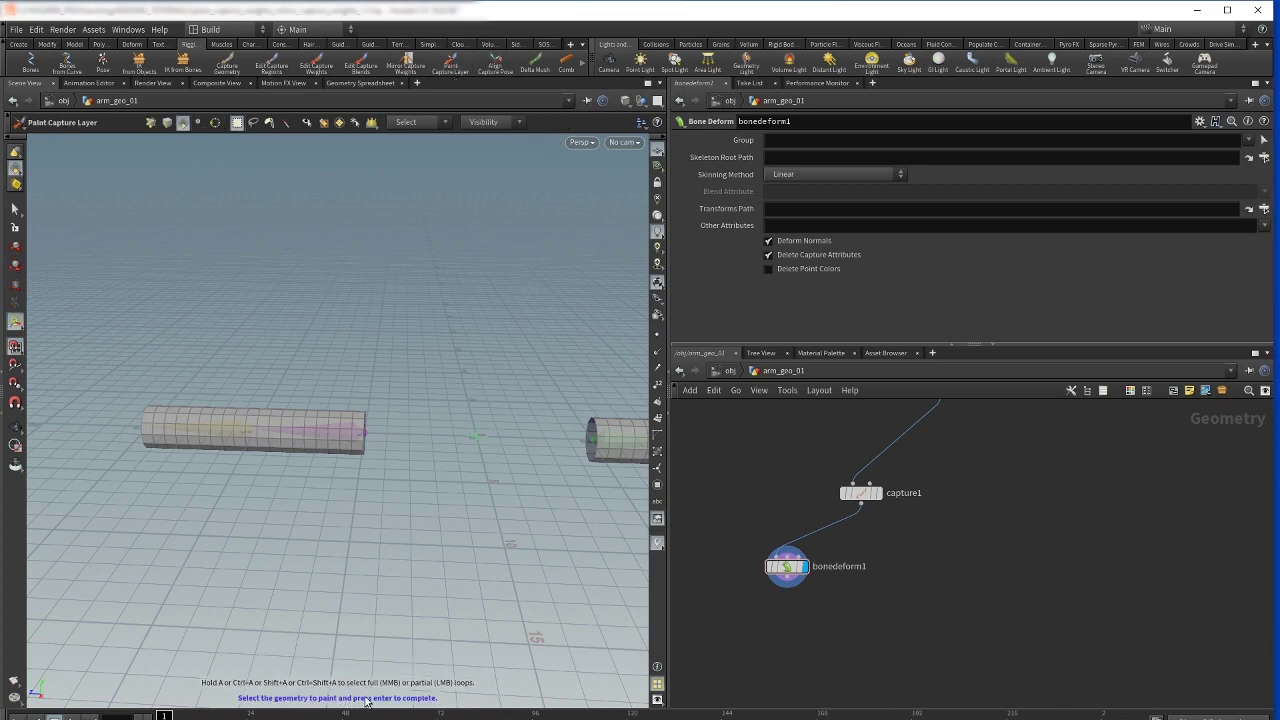
pyautogui.moveTo(754, 553); pyautogui.dragTo(739, 641, button='middle')
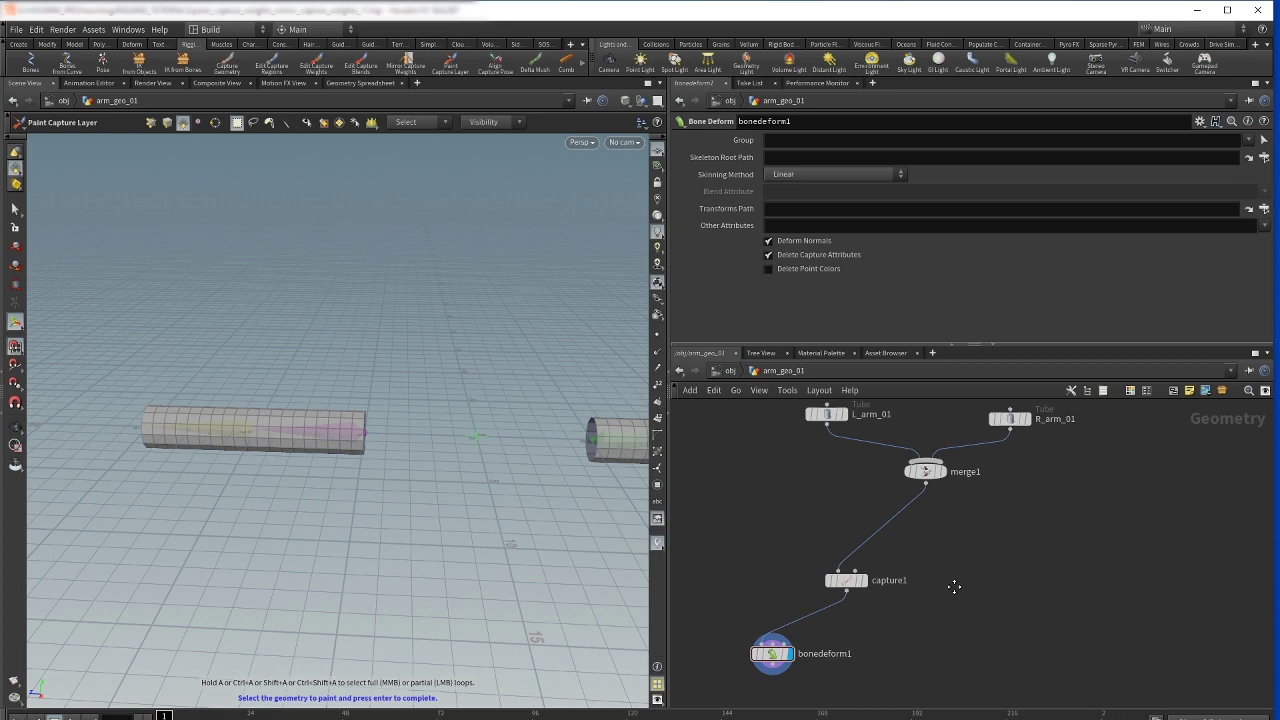
pyautogui.press('u')
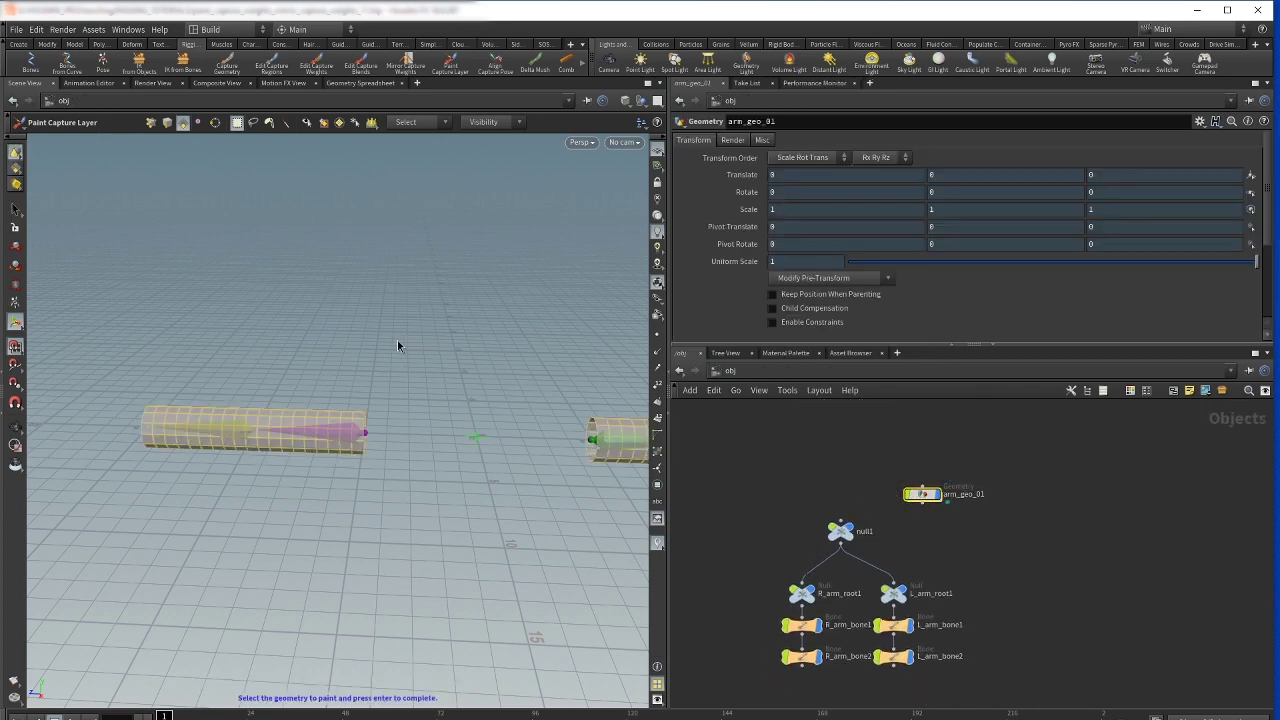
pyautogui.press('Return')
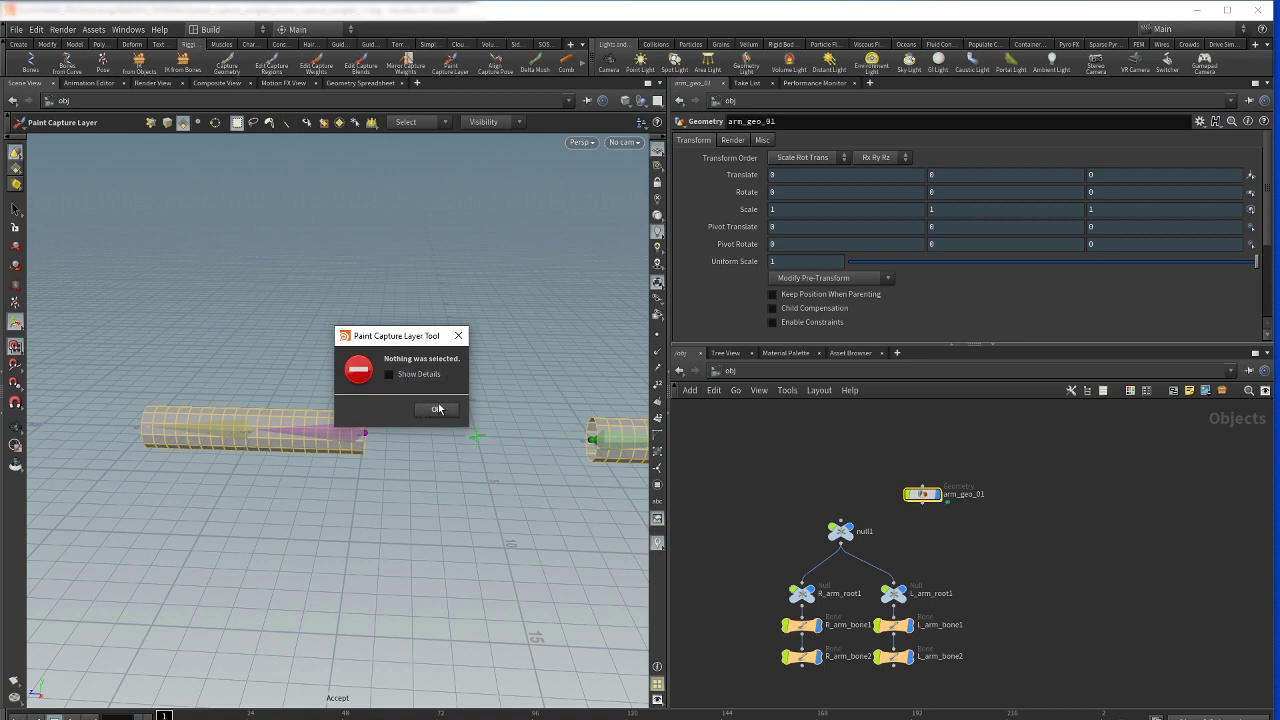
pyautogui.click(437, 410)
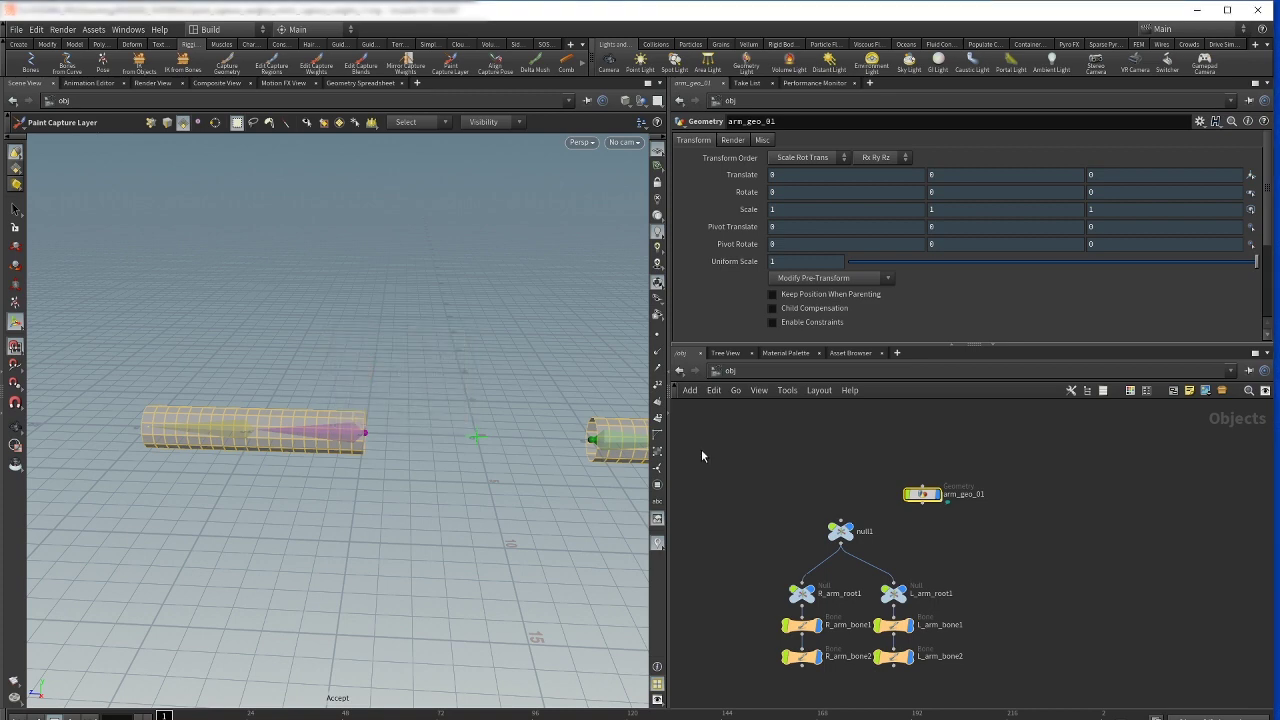
# Apply the Paint Capture Layer tool to the arm_geo_01 object and inspect the coloured capture regions on the arm tube
pyautogui.click(929, 495)
pyautogui.press('Escape')
pyautogui.moveTo(886, 443); pyautogui.dragTo(948, 513)
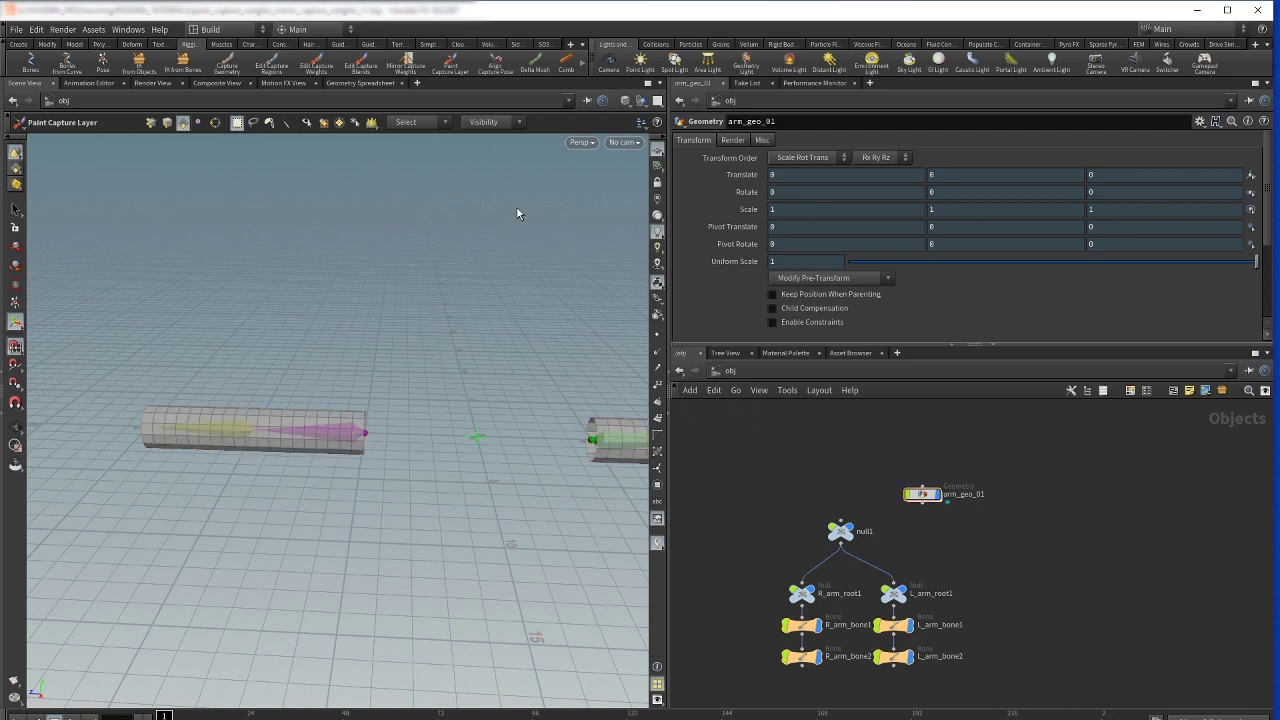
pyautogui.click(451, 65)
pyautogui.moveTo(886, 434); pyautogui.dragTo(991, 529)
pyautogui.press('Return')
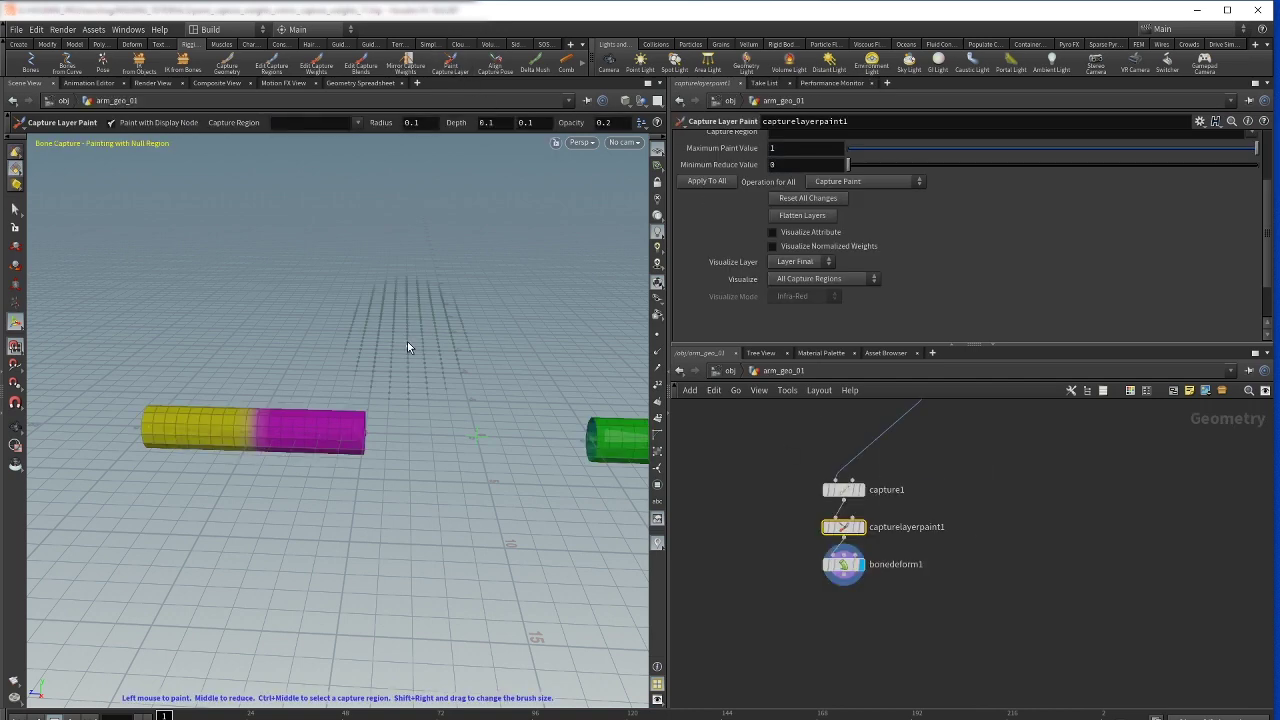
pyautogui.press('Escape')
pyautogui.moveTo(486, 374)
pyautogui.mouseDown()
pyautogui.moveTo(235, 307)
pyautogui.moveTo(69, 311)
pyautogui.mouseUp()
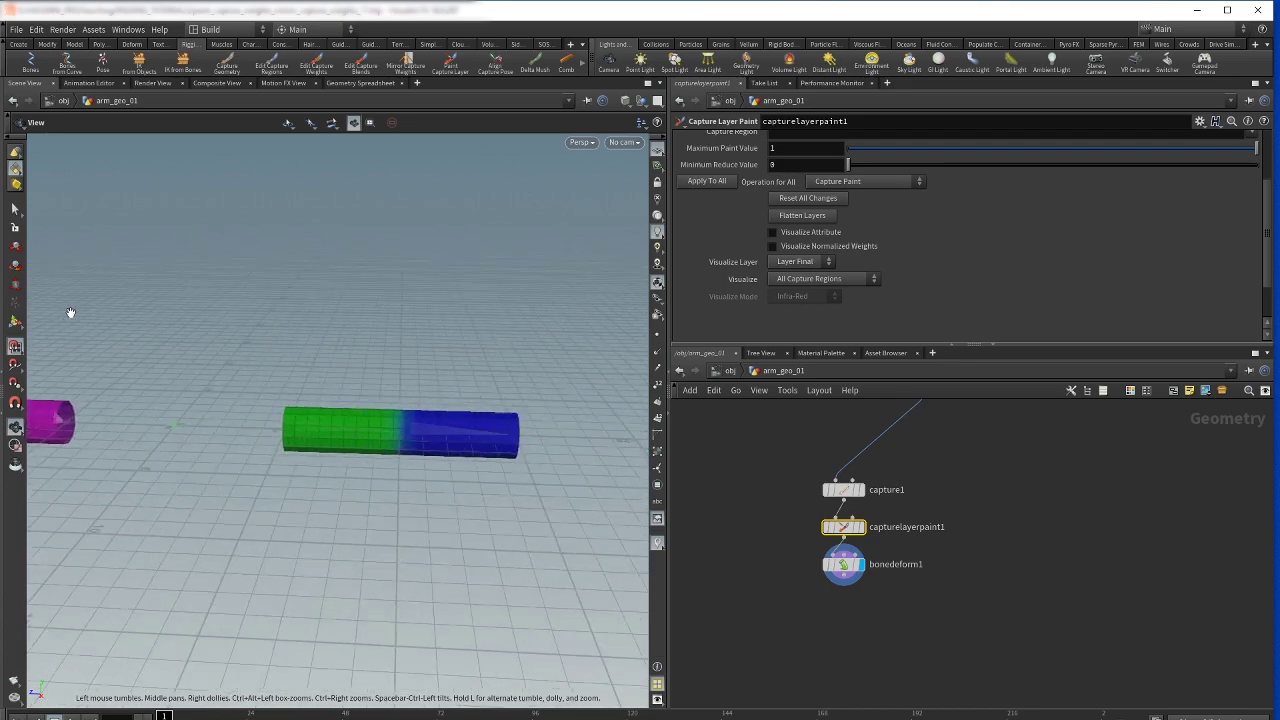
pyautogui.moveTo(391, 383); pyautogui.dragTo(386, 457)
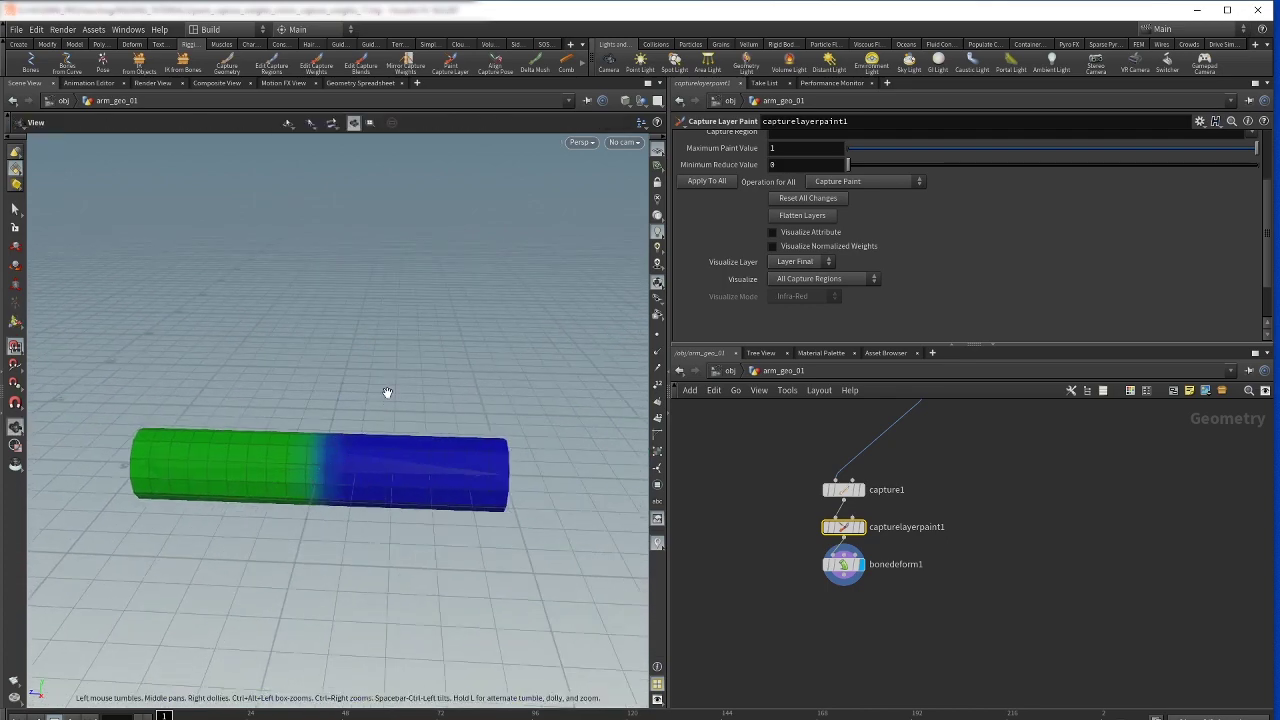
pyautogui.moveTo(386, 391); pyautogui.dragTo(366, 369)
pyautogui.press('Return')
# Space out the capture1 and capturelayerpaint1 nodes in a column between merge1 and bonedeform1
pyautogui.moveTo(974, 473); pyautogui.dragTo(974, 571, button='middle')
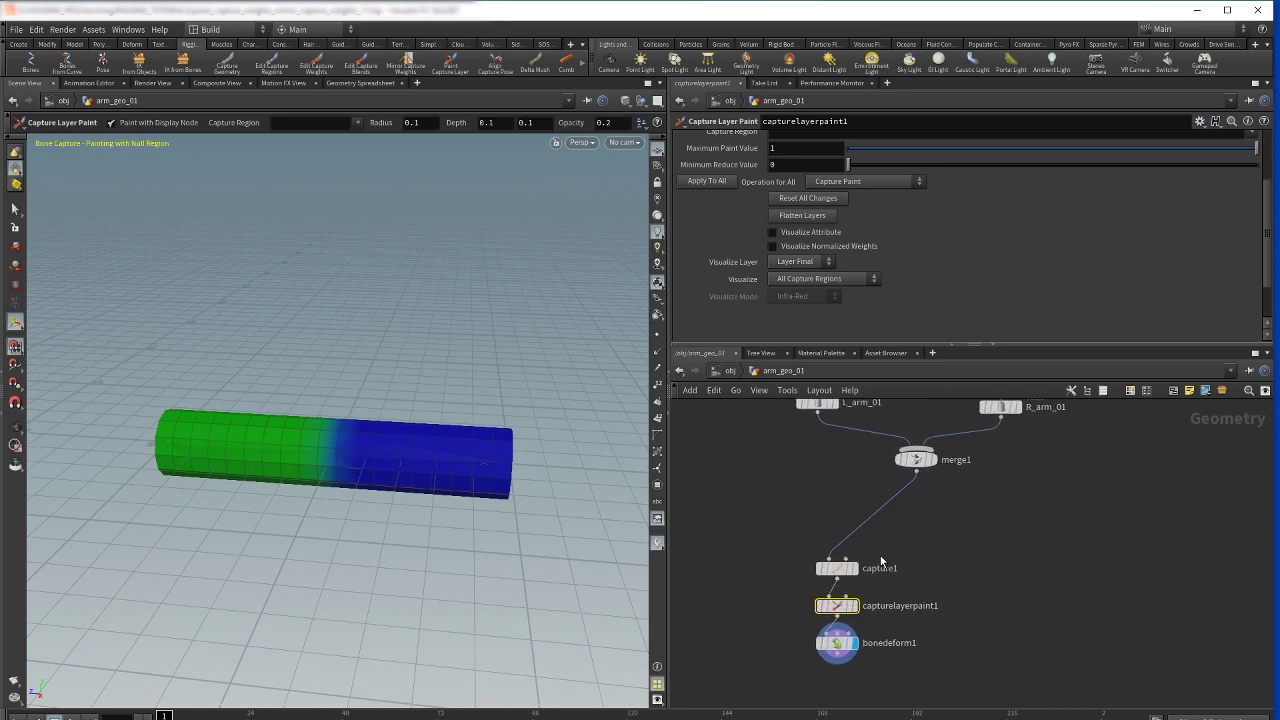
pyautogui.moveTo(842, 571); pyautogui.dragTo(822, 528)
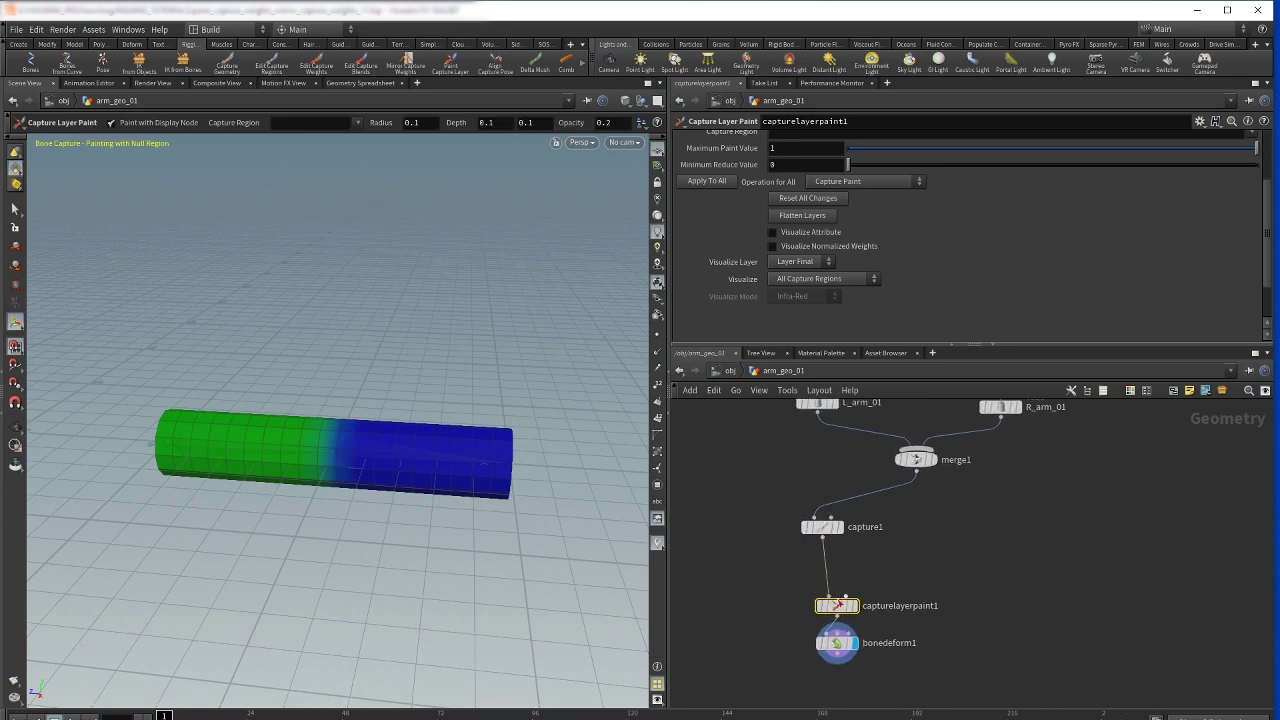
pyautogui.moveTo(836, 606); pyautogui.dragTo(822, 576)
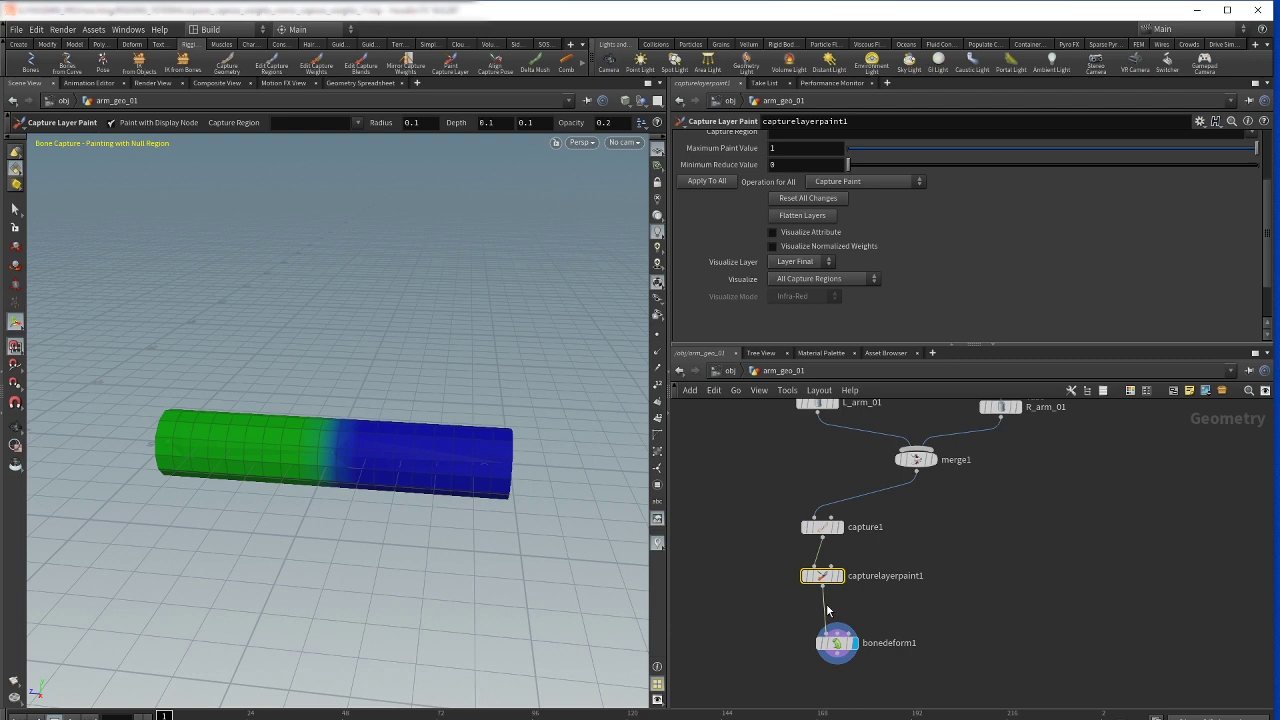
pyautogui.moveTo(866, 588)
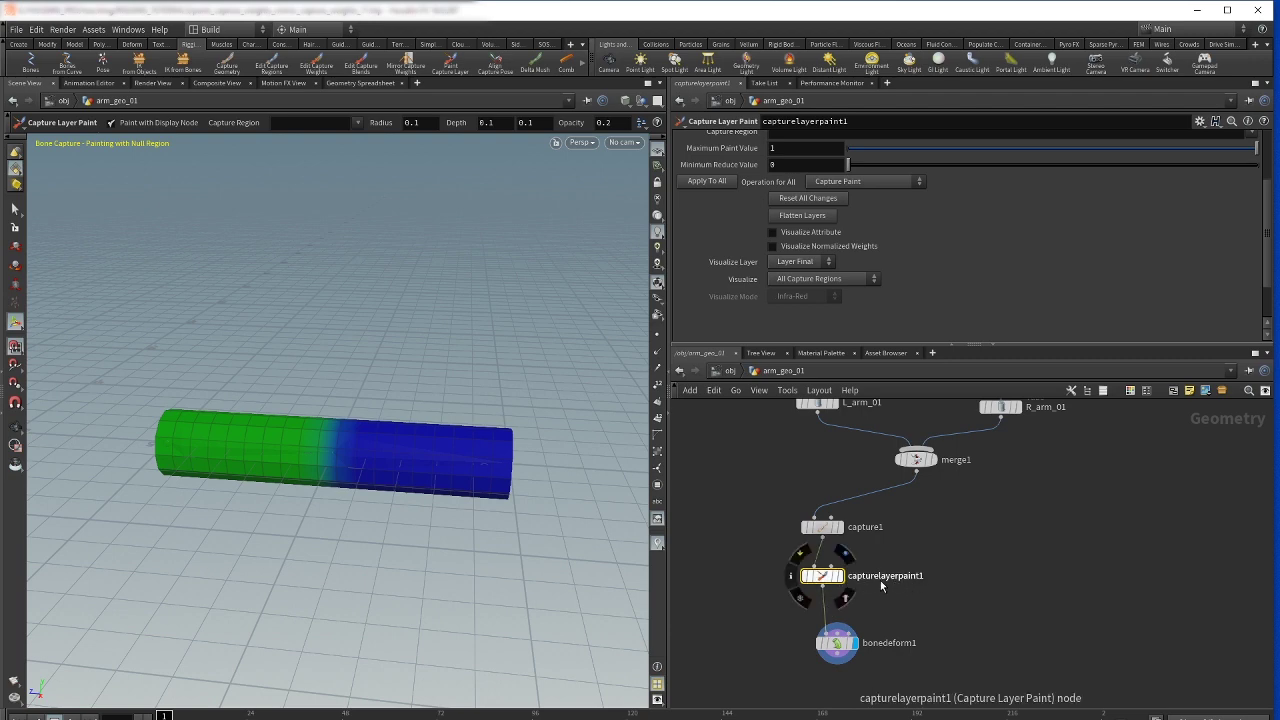
pyautogui.moveTo(916, 518); pyautogui.dragTo(880, 533, button='middle')
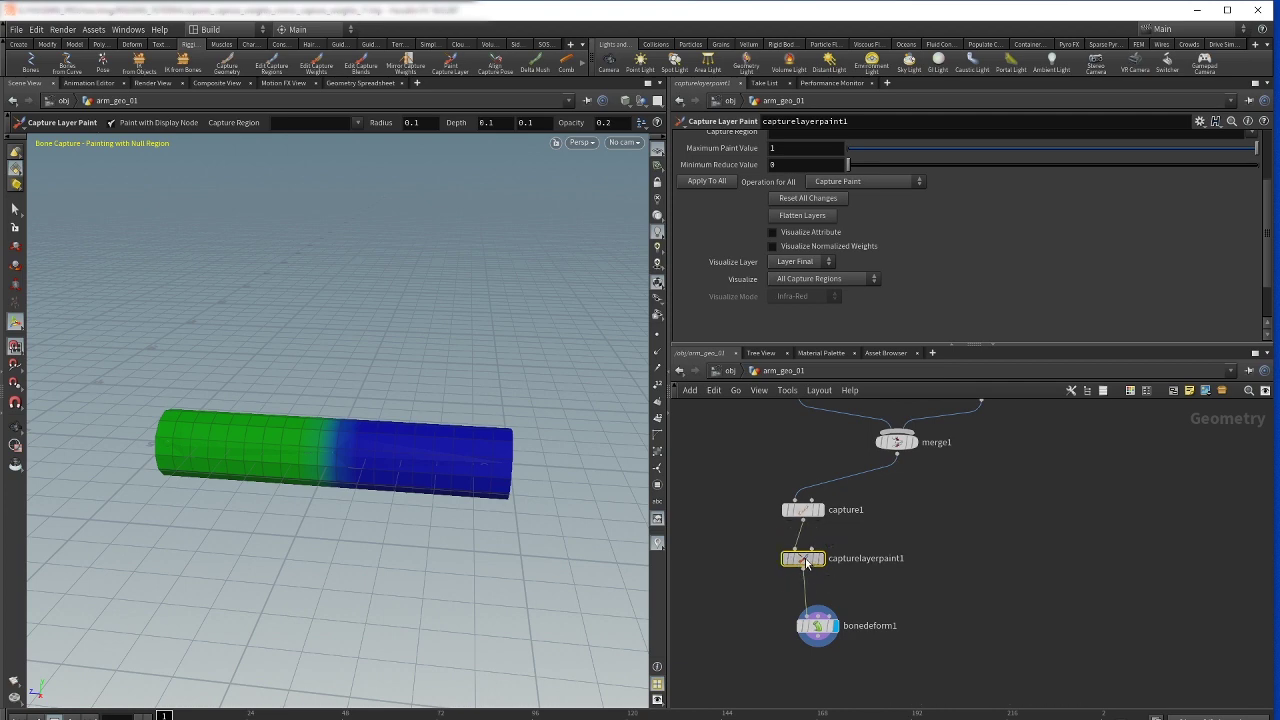
# Delete the Capture Layer Paint node and manually insert a new one on the wire between capture1 and bonedeform1
pyautogui.press('Delete')
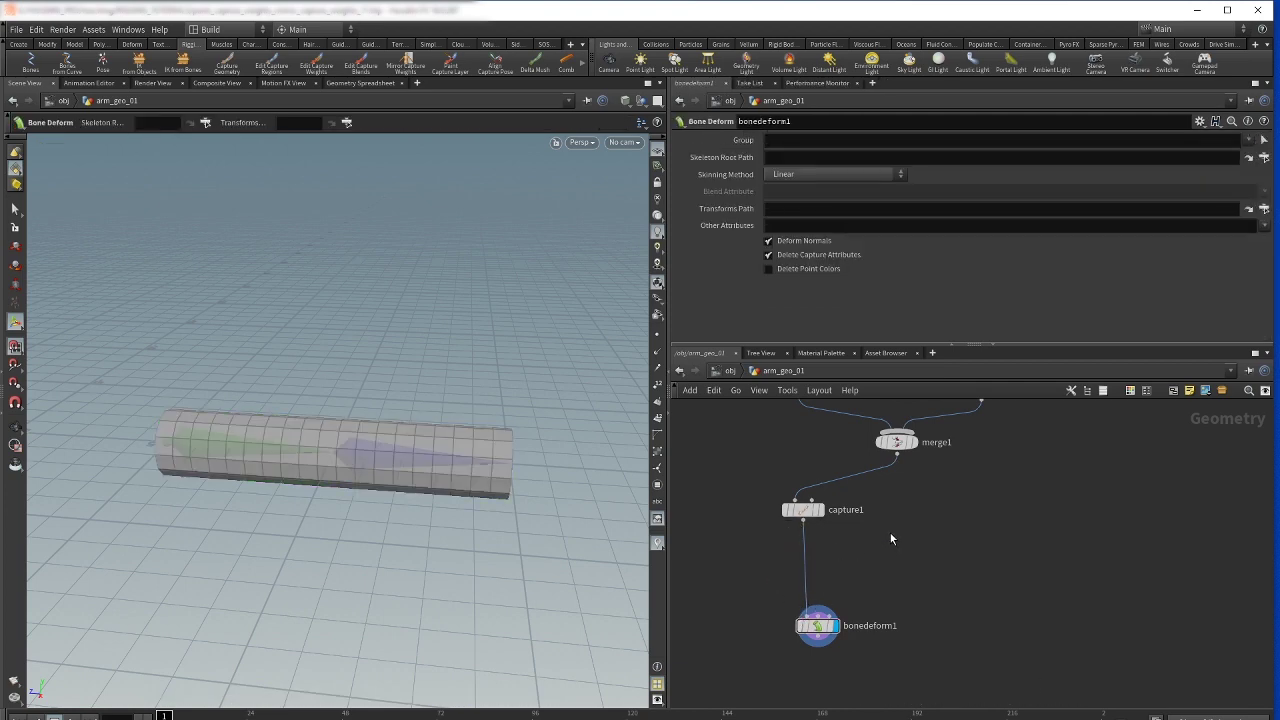
pyautogui.press('Tab')
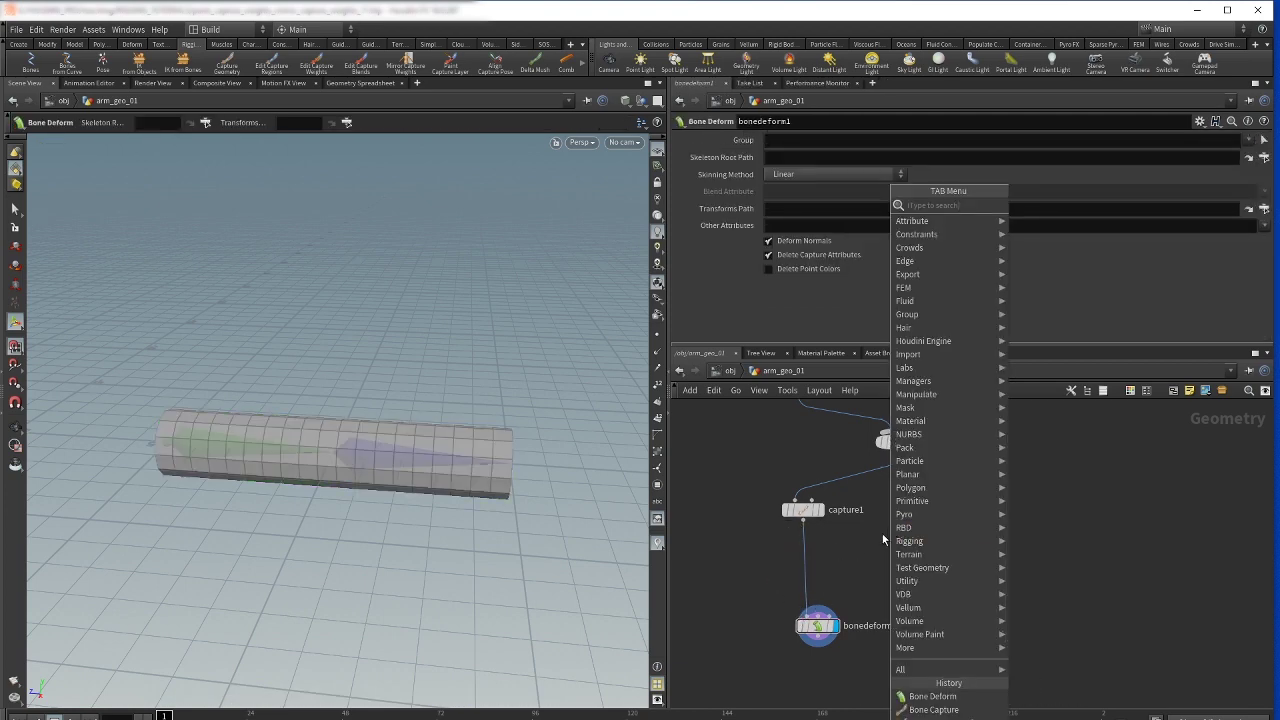
pyautogui.write('cap')
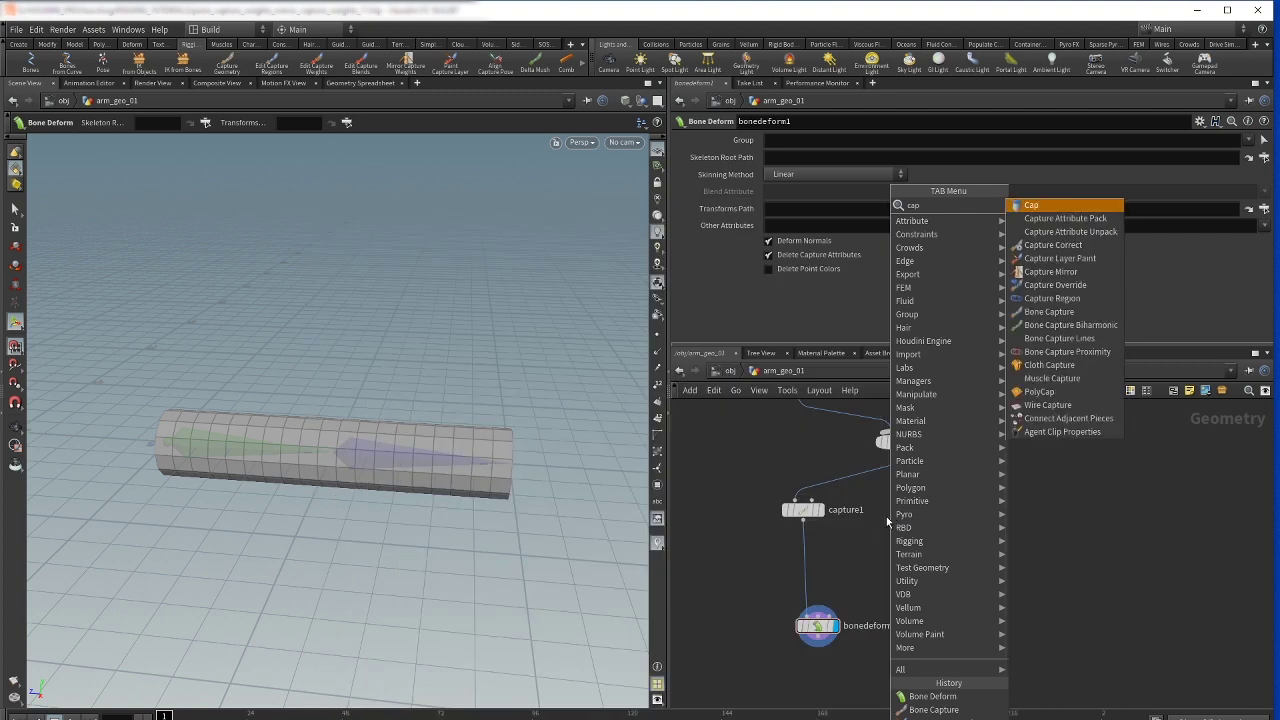
pyautogui.write('tu')
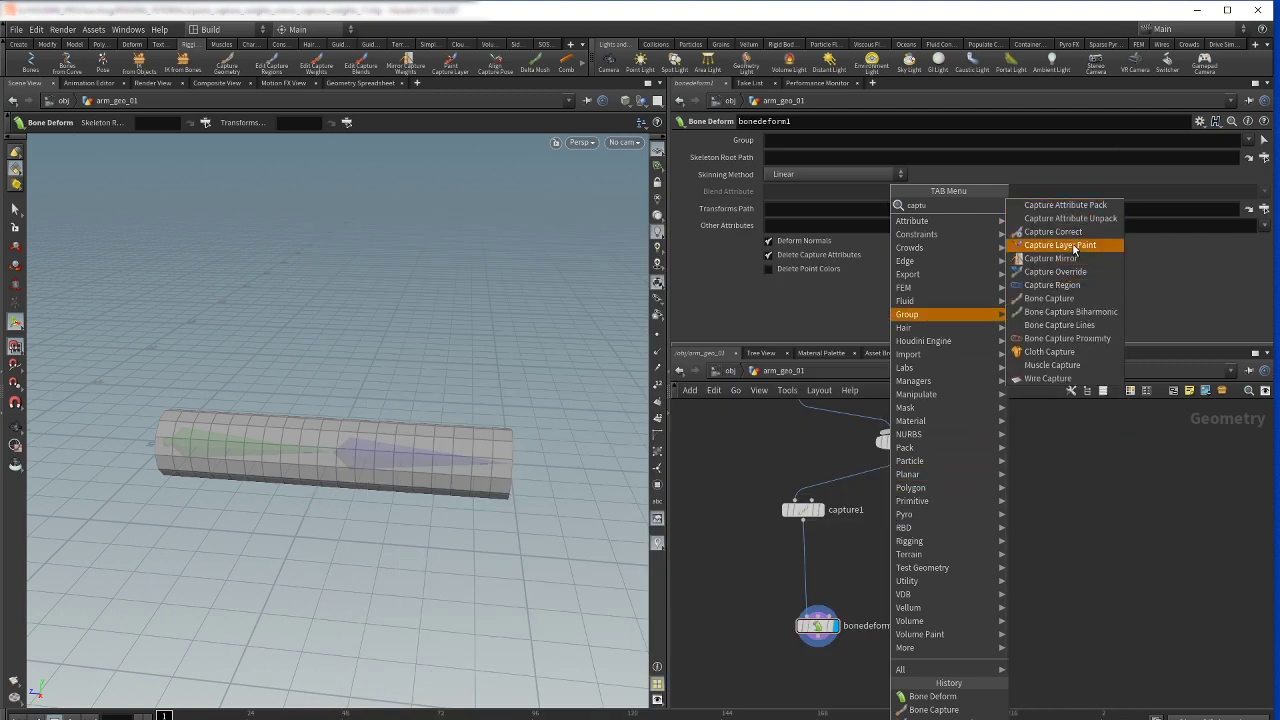
pyautogui.click(1075, 248)
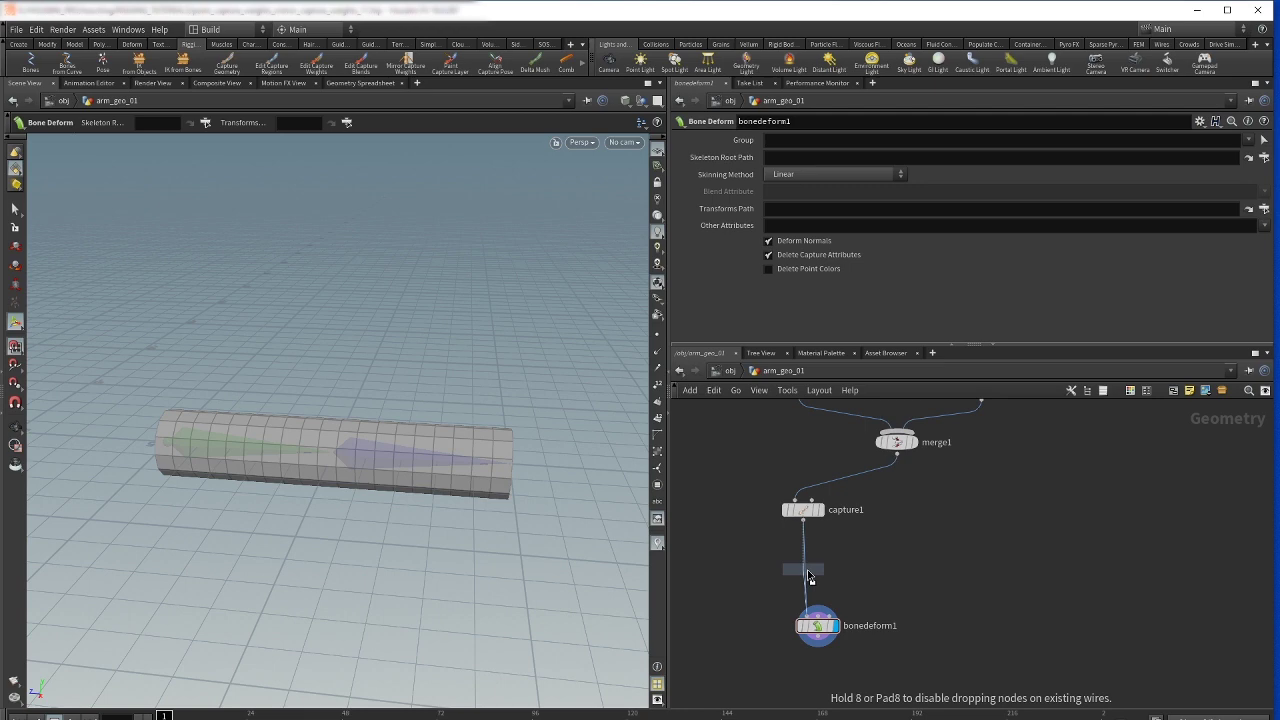
pyautogui.click(807, 565)
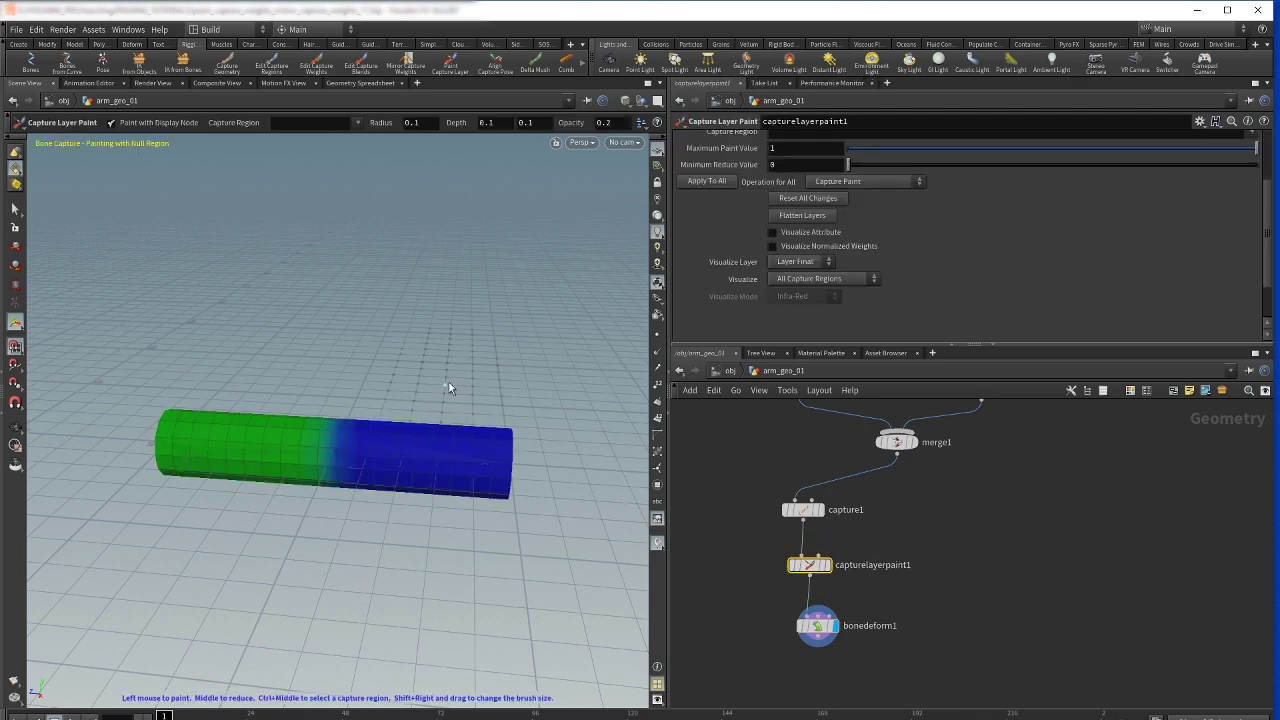
pyautogui.press('Escape')
pyautogui.moveTo(449, 388)
pyautogui.mouseDown()
pyautogui.moveTo(571, 391)
pyautogui.moveTo(369, 320)
pyautogui.moveTo(446, 357)
pyautogui.moveTo(423, 400)
pyautogui.moveTo(474, 377)
pyautogui.moveTo(337, 314)
pyautogui.moveTo(285, 336)
pyautogui.mouseUp()
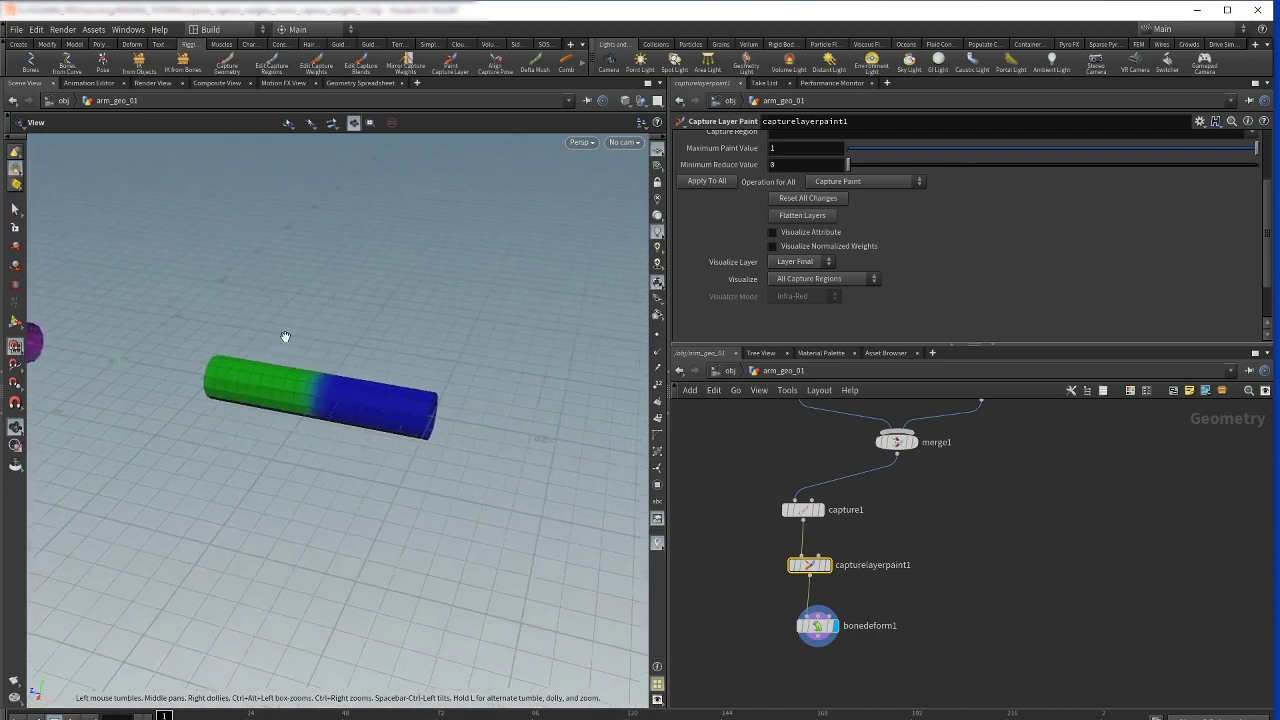
# Activate Capture Layer Paint on the arm tube and review the available brush operations and brush shapes
pyautogui.scroll(5, 374, 386)
pyautogui.moveTo(371, 371)
pyautogui.mouseDown()
pyautogui.moveTo(402, 389)
pyautogui.moveTo(363, 346)
pyautogui.moveTo(357, 363)
pyautogui.mouseUp()
pyautogui.press('Return')
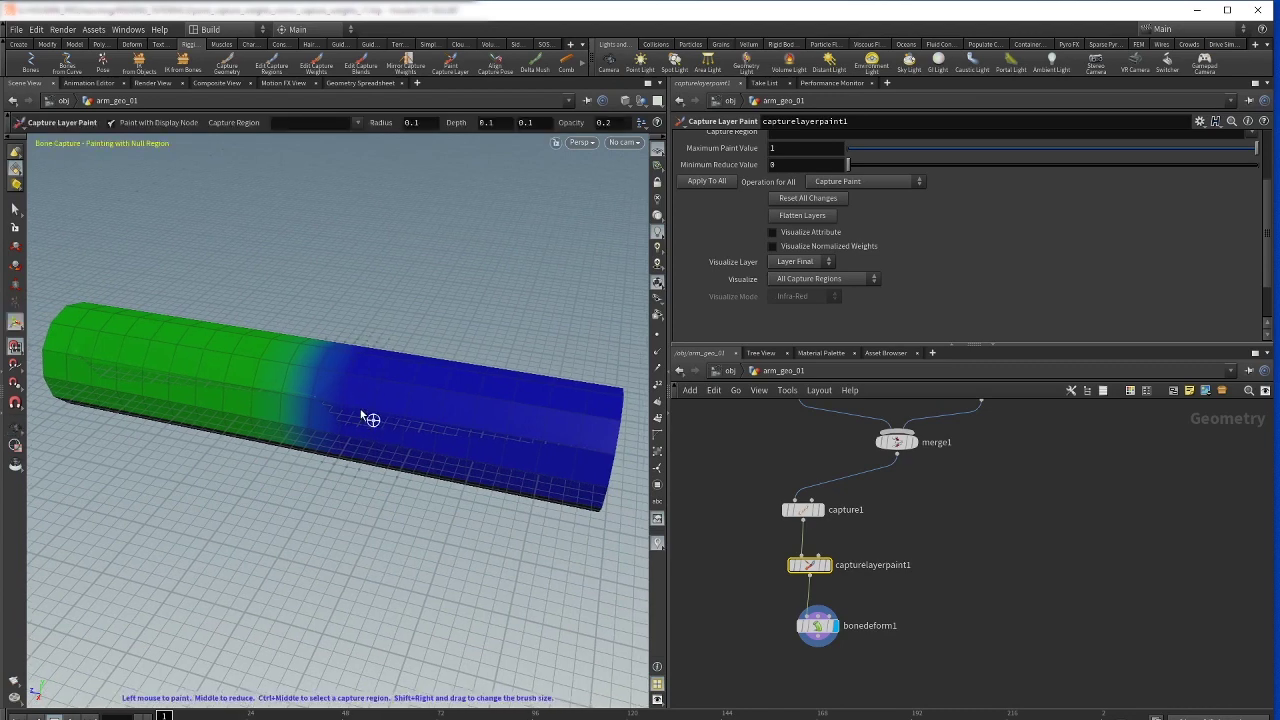
pyautogui.rightClick(266, 369)
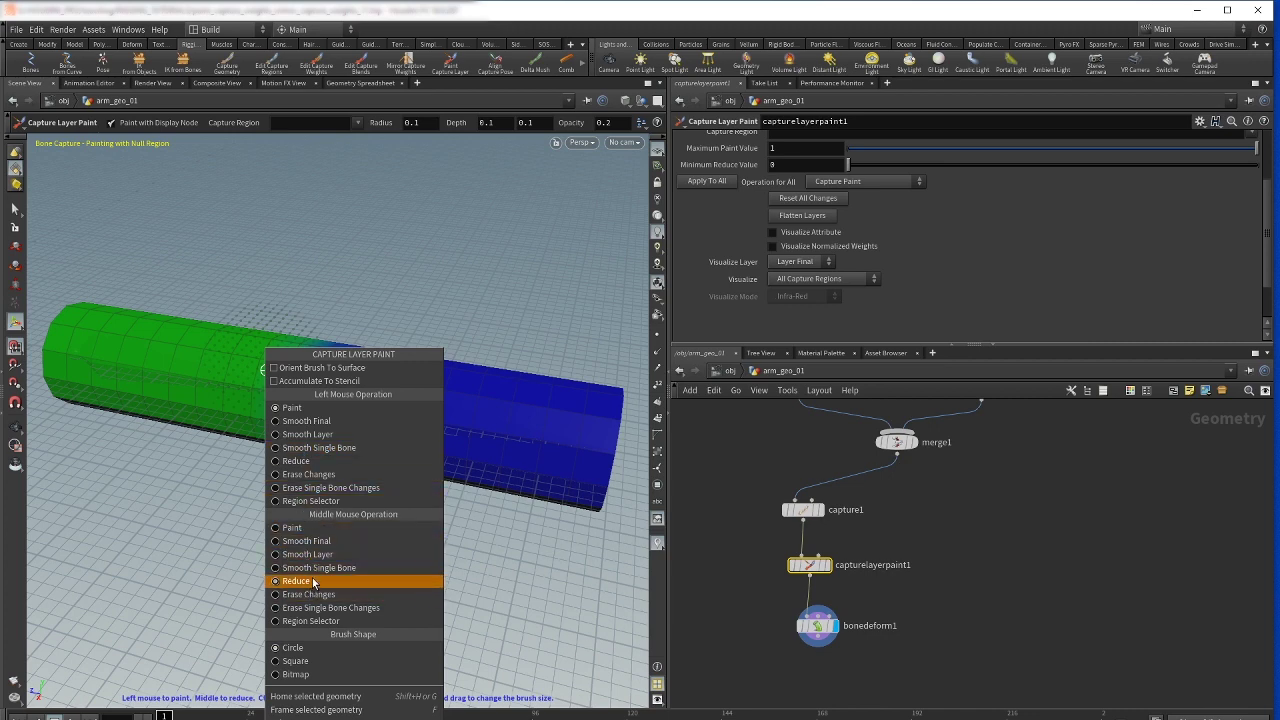
pyautogui.press('Escape')
pyautogui.press('Escape')
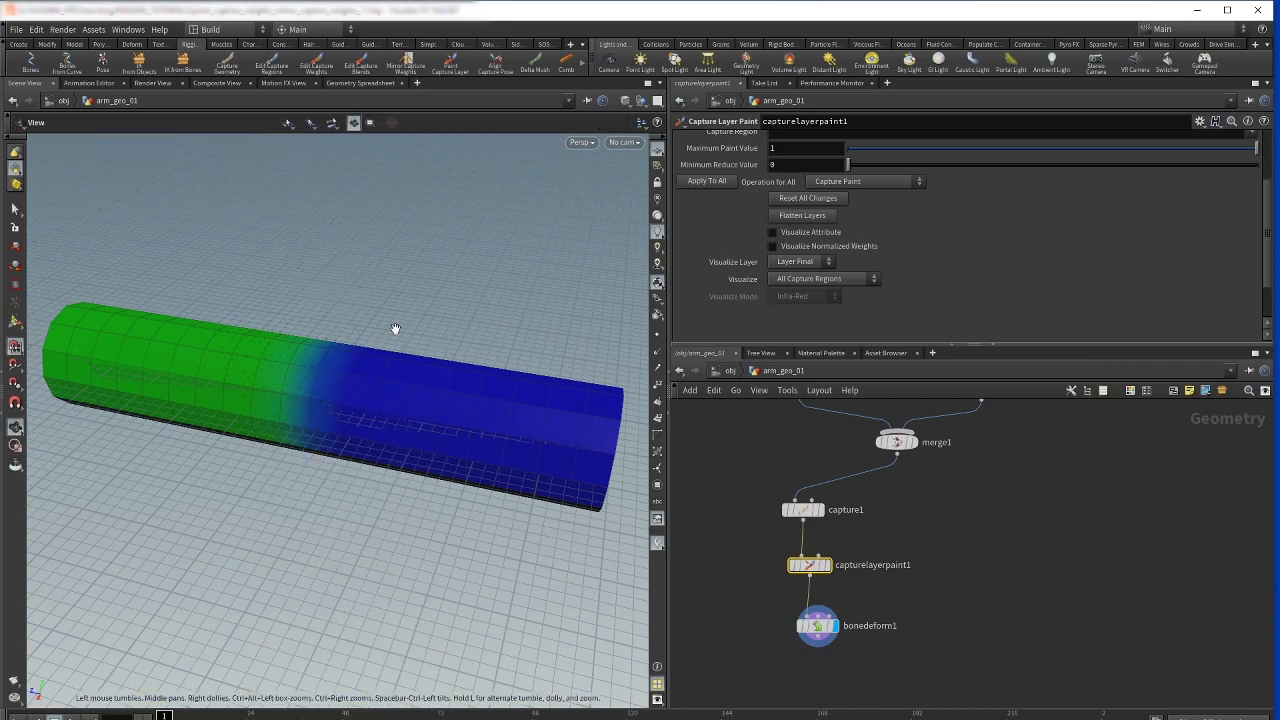
# Change the viewport shading of the arm tube to Hidden Line Invisible while the Capture Layer Paint tool is active
pyautogui.moveTo(395, 329)
pyautogui.mouseDown()
pyautogui.moveTo(491, 437)
pyautogui.moveTo(414, 429)
pyautogui.moveTo(354, 391)
pyautogui.moveTo(384, 383)
pyautogui.moveTo(360, 386)
pyautogui.mouseUp()
pyautogui.press('Return')
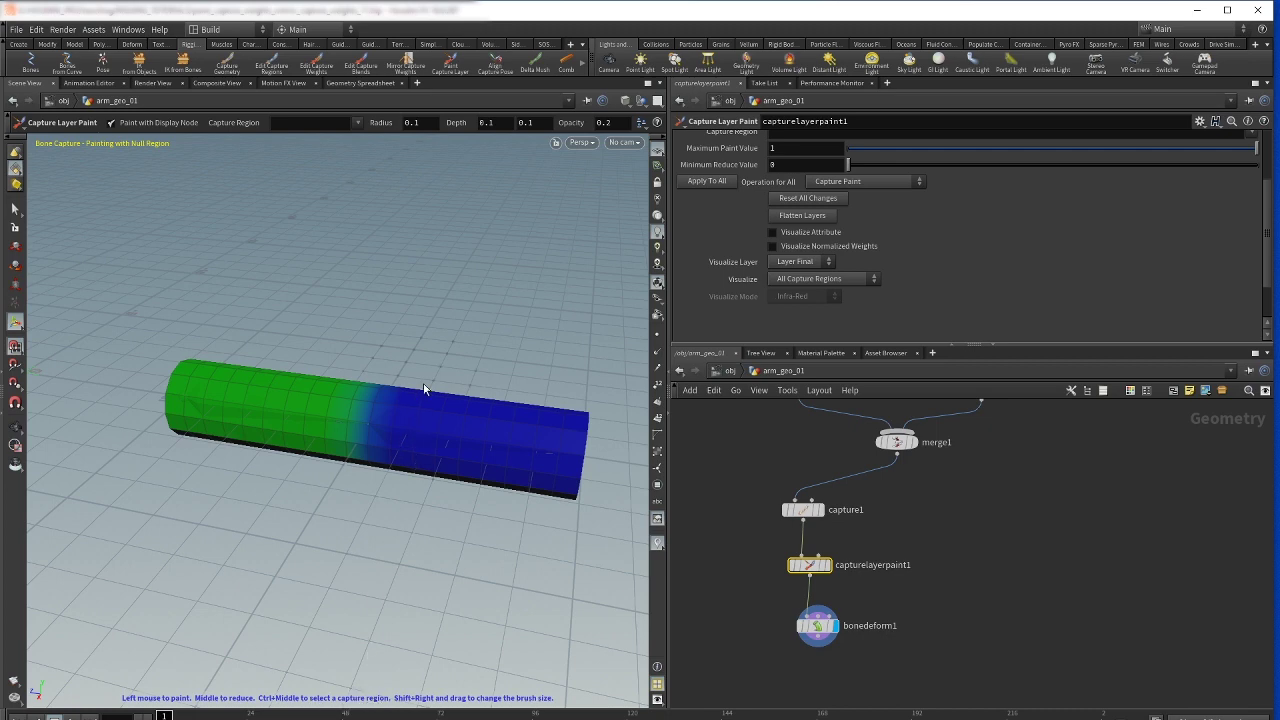
pyautogui.press('Escape')
pyautogui.moveTo(414, 346)
pyautogui.mouseDown()
pyautogui.moveTo(429, 323)
pyautogui.moveTo(380, 268)
pyautogui.moveTo(411, 317)
pyautogui.moveTo(491, 331)
pyautogui.moveTo(433, 295)
pyautogui.mouseUp()
pyautogui.press('Return')
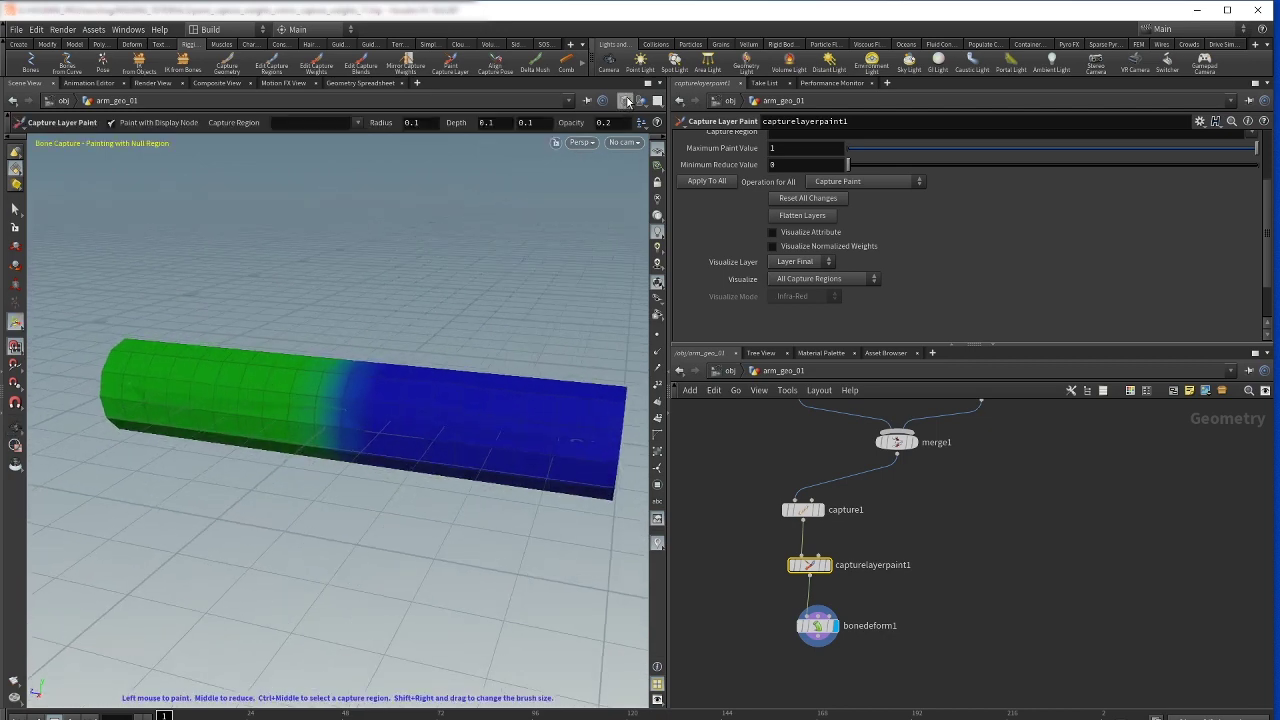
pyautogui.click(625, 102)
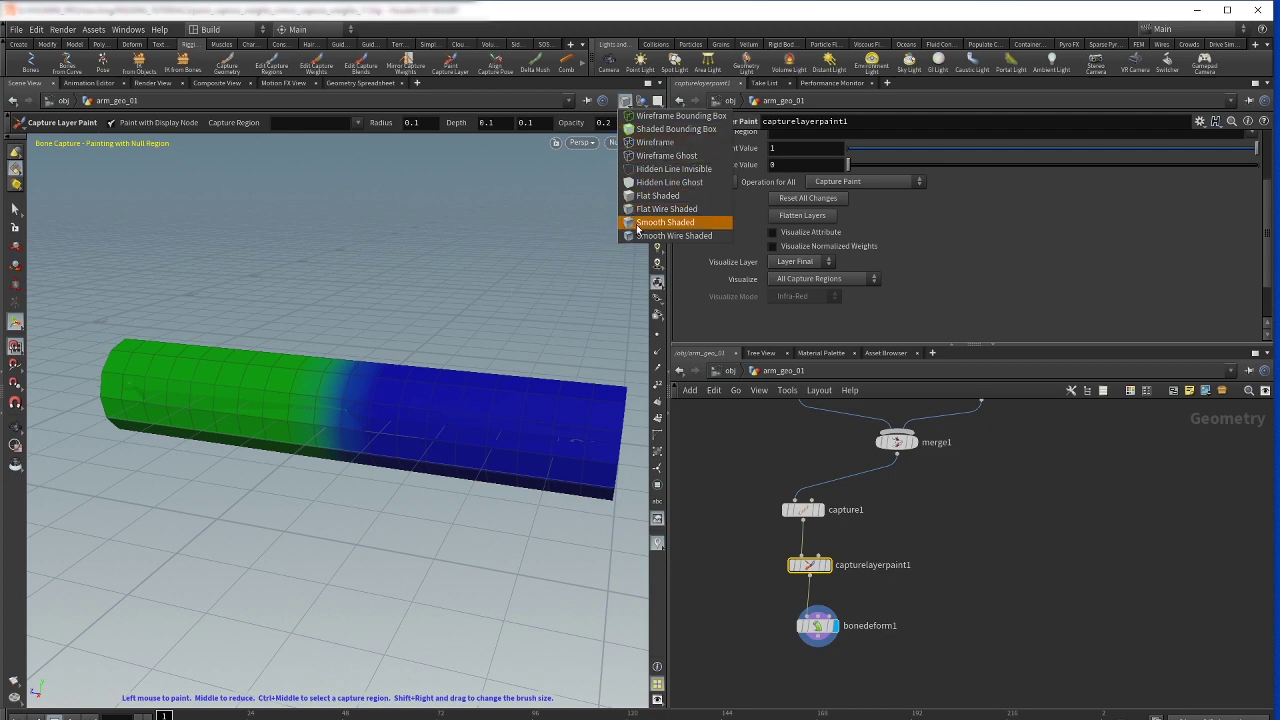
pyautogui.click(657, 171)
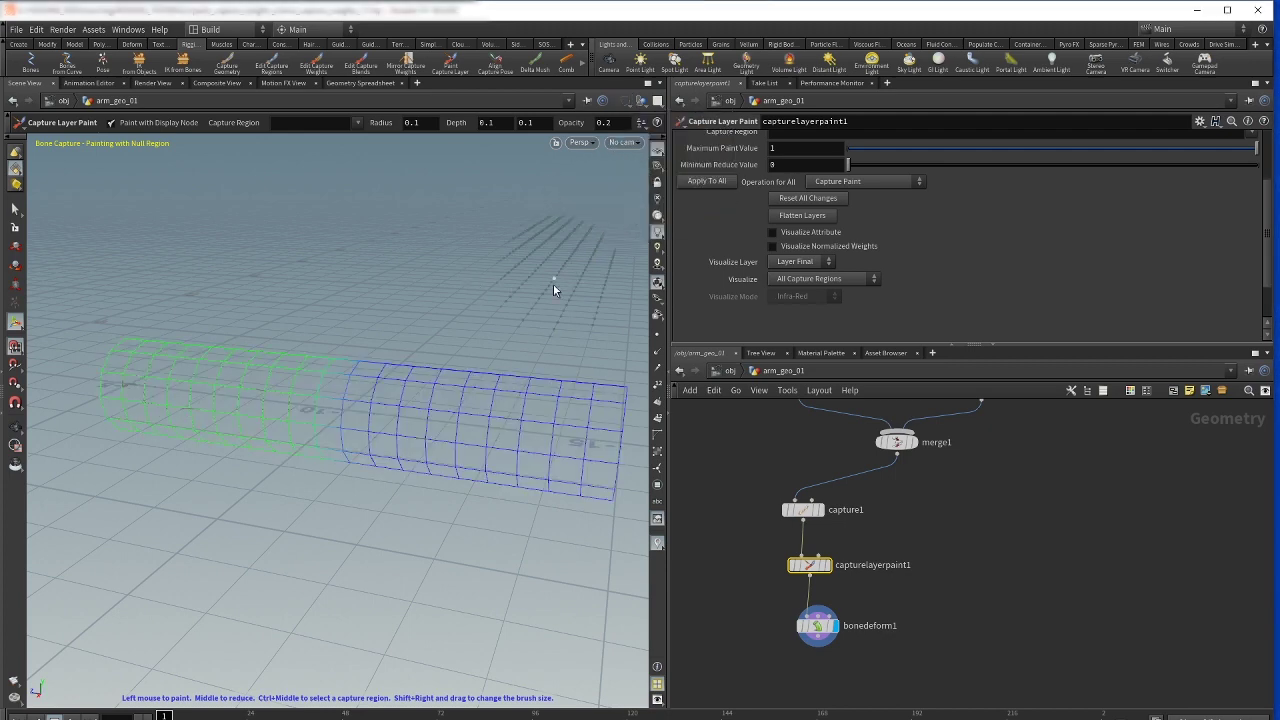
# Pick the L_arm_bone2/cregion 0 capture region for painting and enlarge the brush radius to about 0.47
pyautogui.keyDown('ctrl'); pyautogui.middleClick(412, 418); pyautogui.keyUp('ctrl')
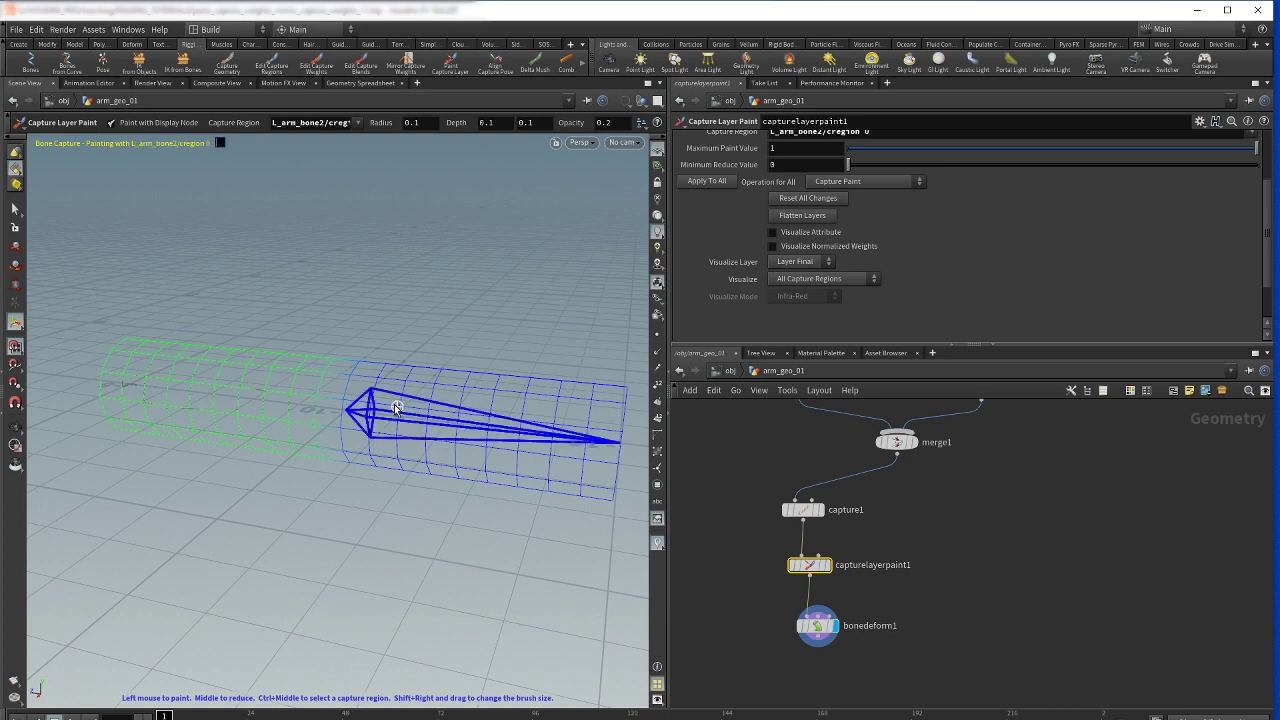
pyautogui.press('Escape')
pyautogui.moveTo(414, 334); pyautogui.dragTo(418, 414)
pyautogui.press('Return')
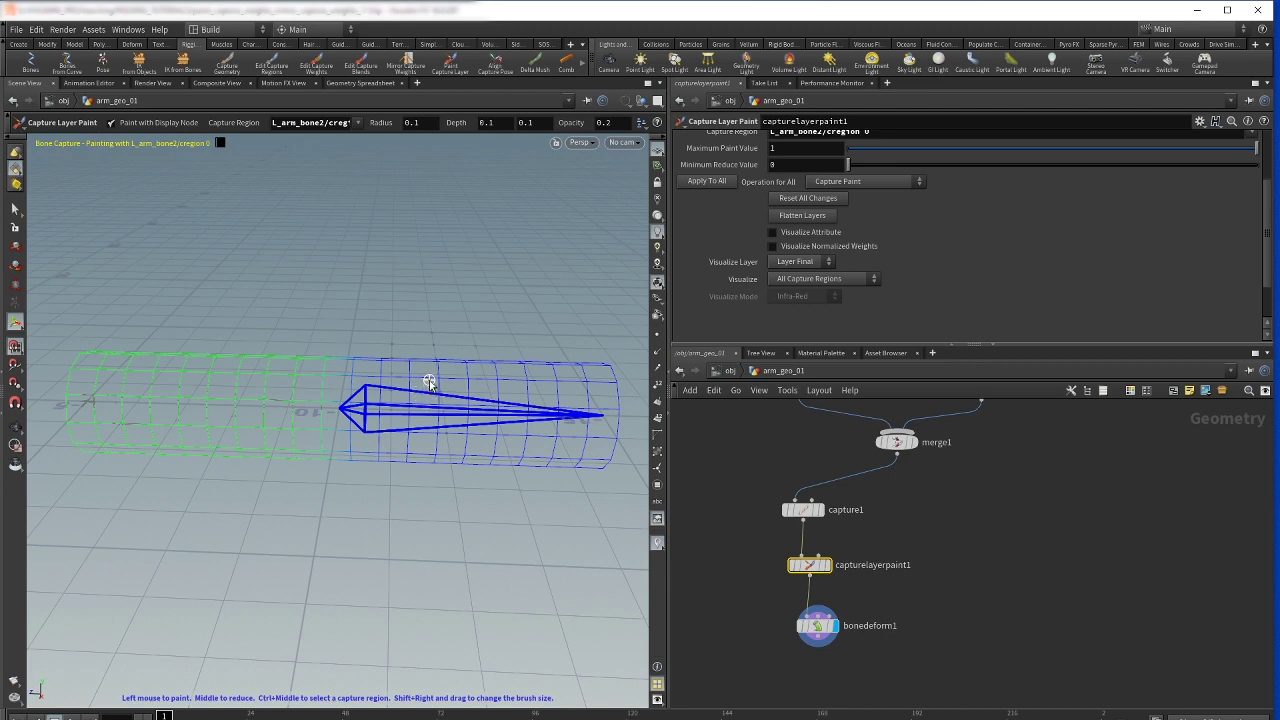
pyautogui.moveTo(427, 376)
pyautogui.keyDown('shift'); pyautogui.mouseDown(button='right')
pyautogui.moveTo(434, 392)
pyautogui.moveTo(600, 374)
pyautogui.moveTo(508, 368)
pyautogui.mouseUp(button='right'); pyautogui.keyUp('shift')
# Review the Operation and Brush parameters of the capturelayerpaint1 node
pyautogui.scroll(3, 1263, 218)
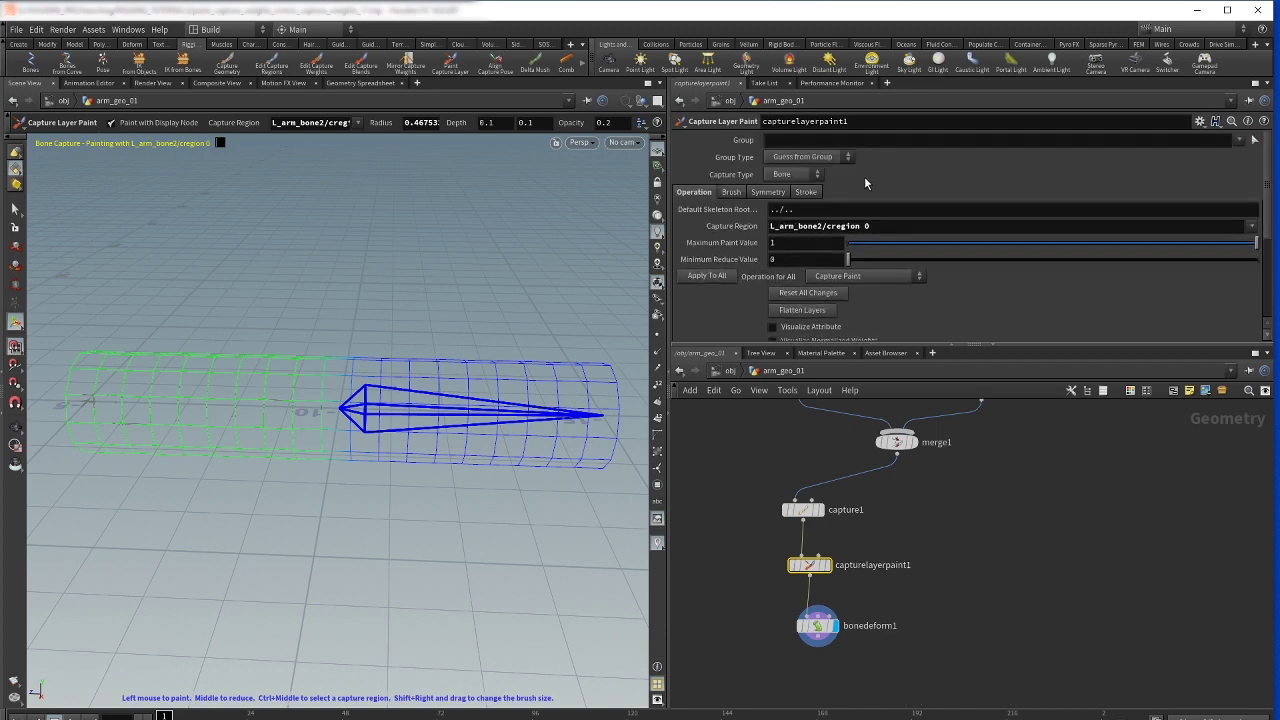
pyautogui.click(731, 193)
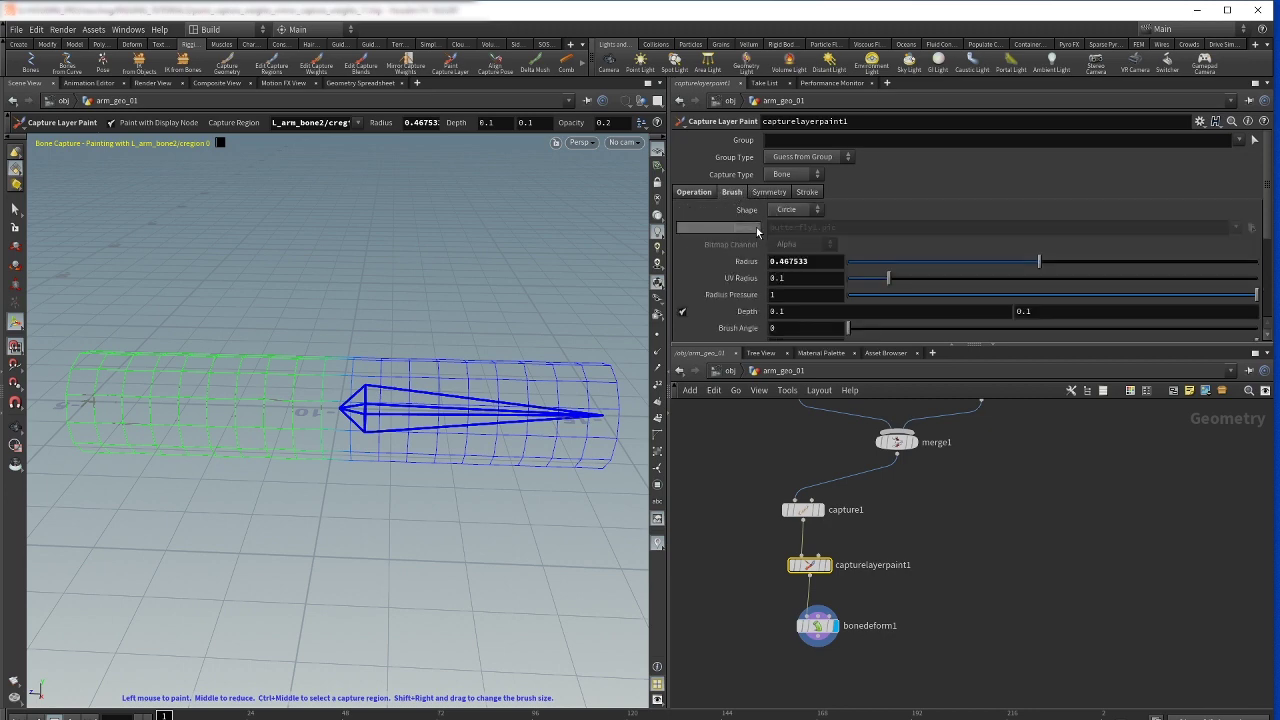
pyautogui.click(706, 193)
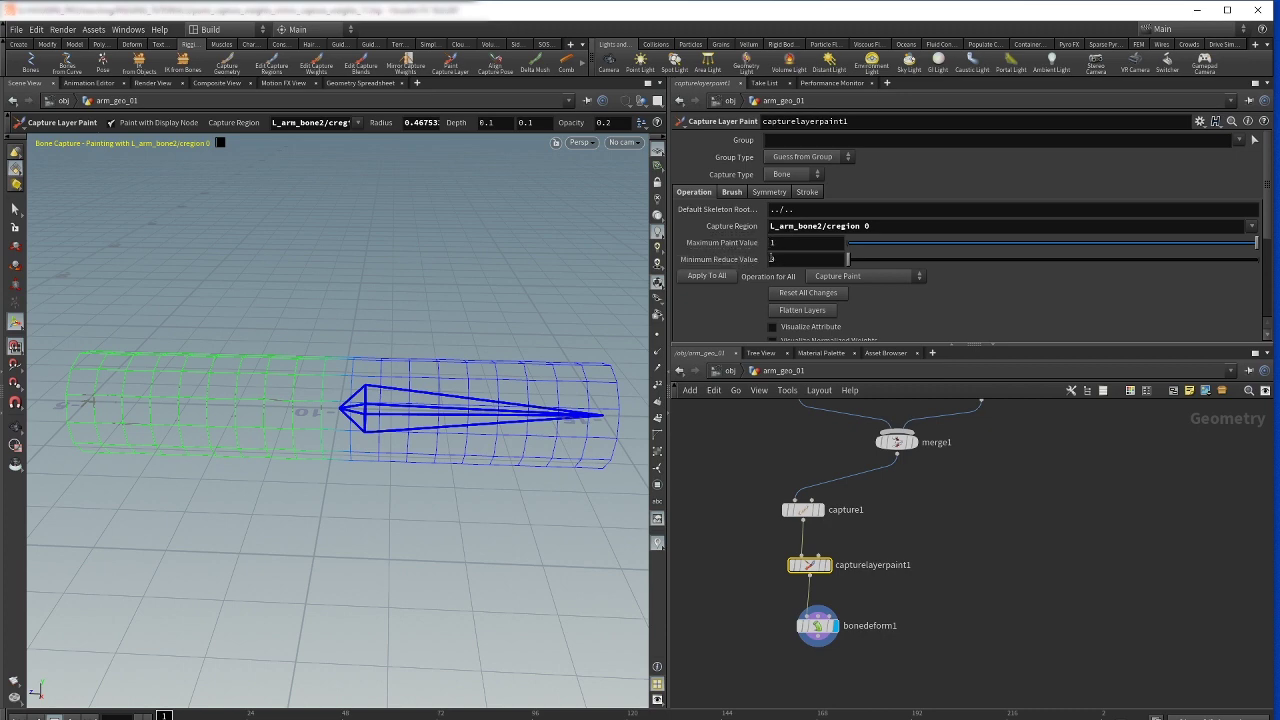
pyautogui.click(740, 193)
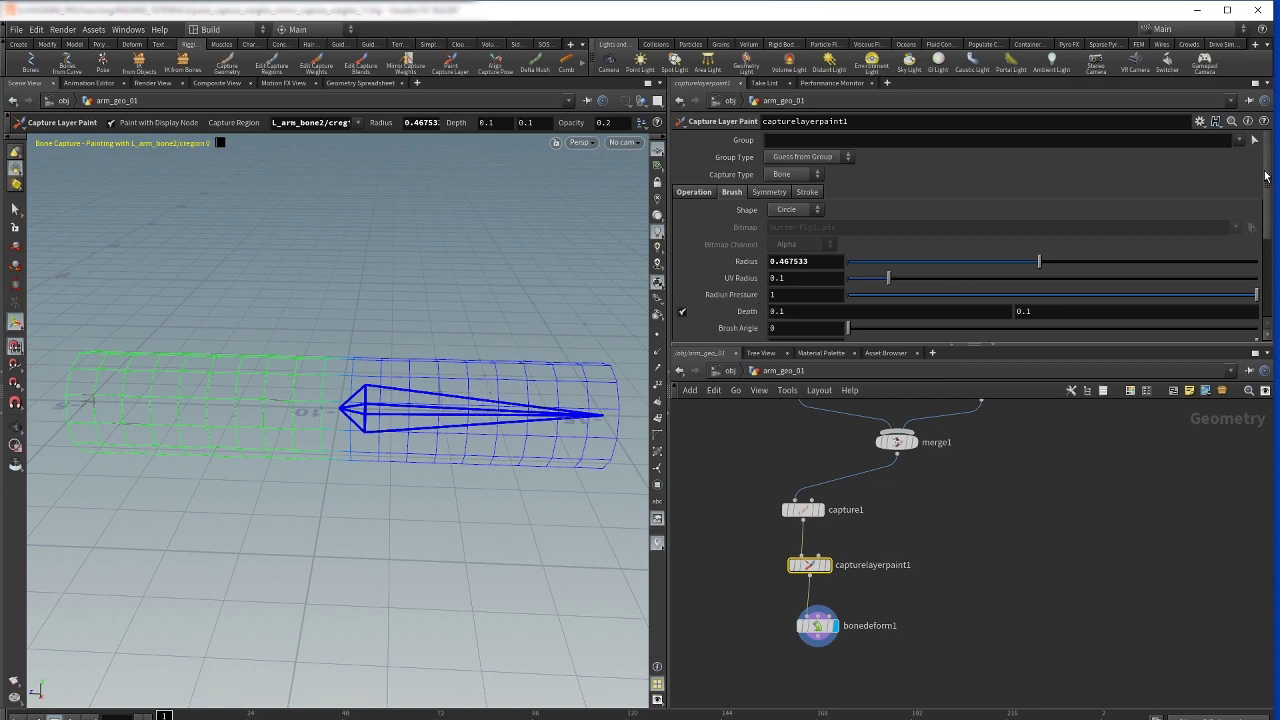
pyautogui.moveTo(1265, 176)
pyautogui.mouseDown()
pyautogui.moveTo(1267, 226)
pyautogui.moveTo(1267, 213)
pyautogui.moveTo(1268, 225)
pyautogui.moveTo(1041, 223)
pyautogui.mouseUp()
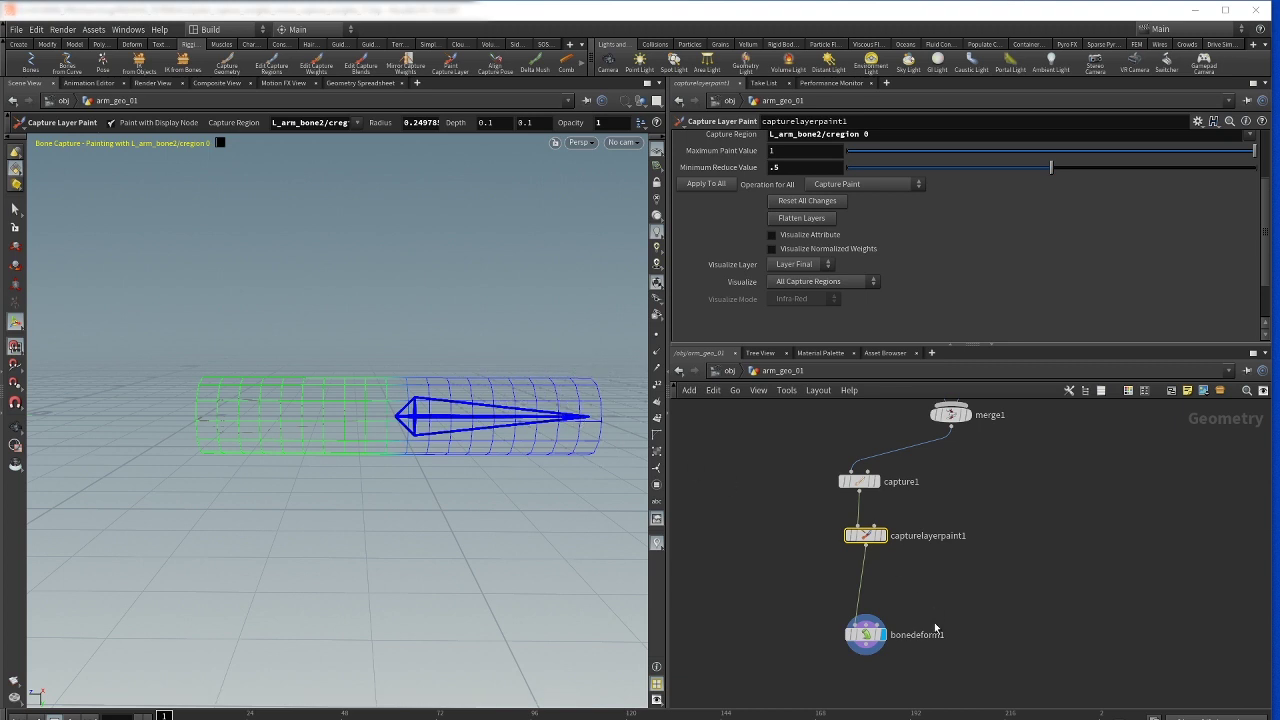
# Set capturelayerpaint1 to visualize the Selected Capture Region in Grayscale mode
pyautogui.click(866, 536)
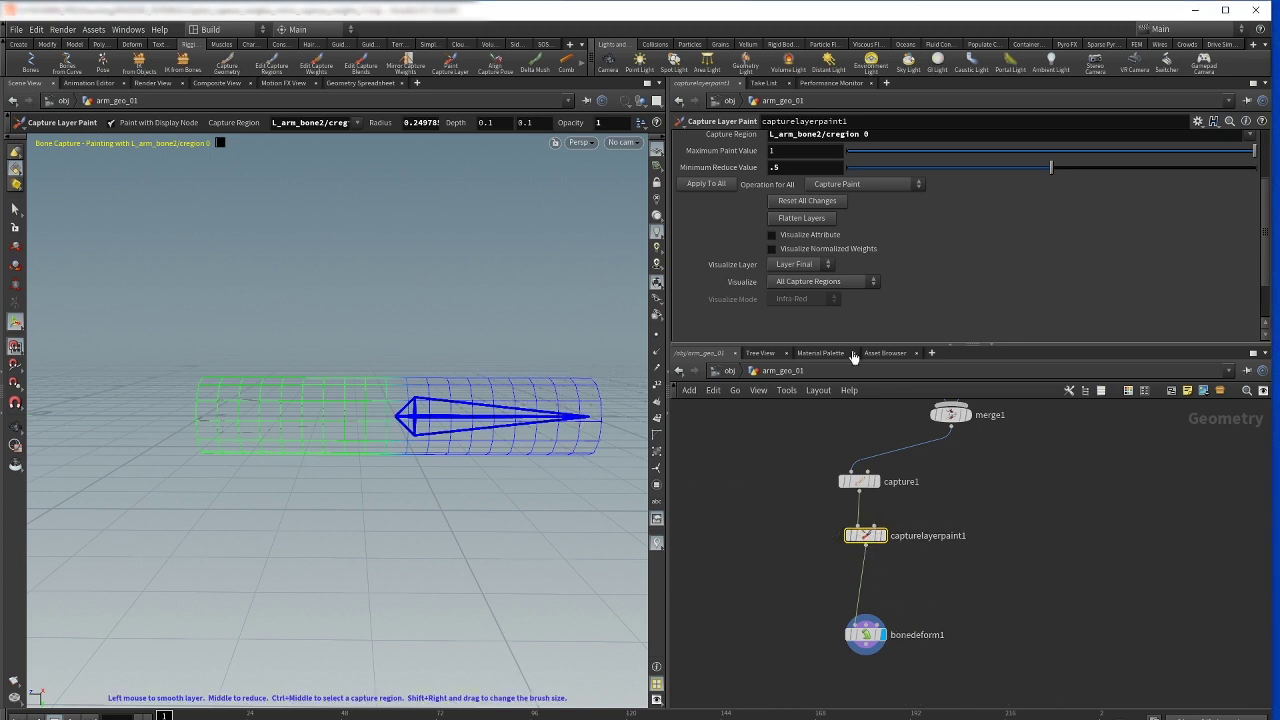
pyautogui.scroll(3, 1262, 192)
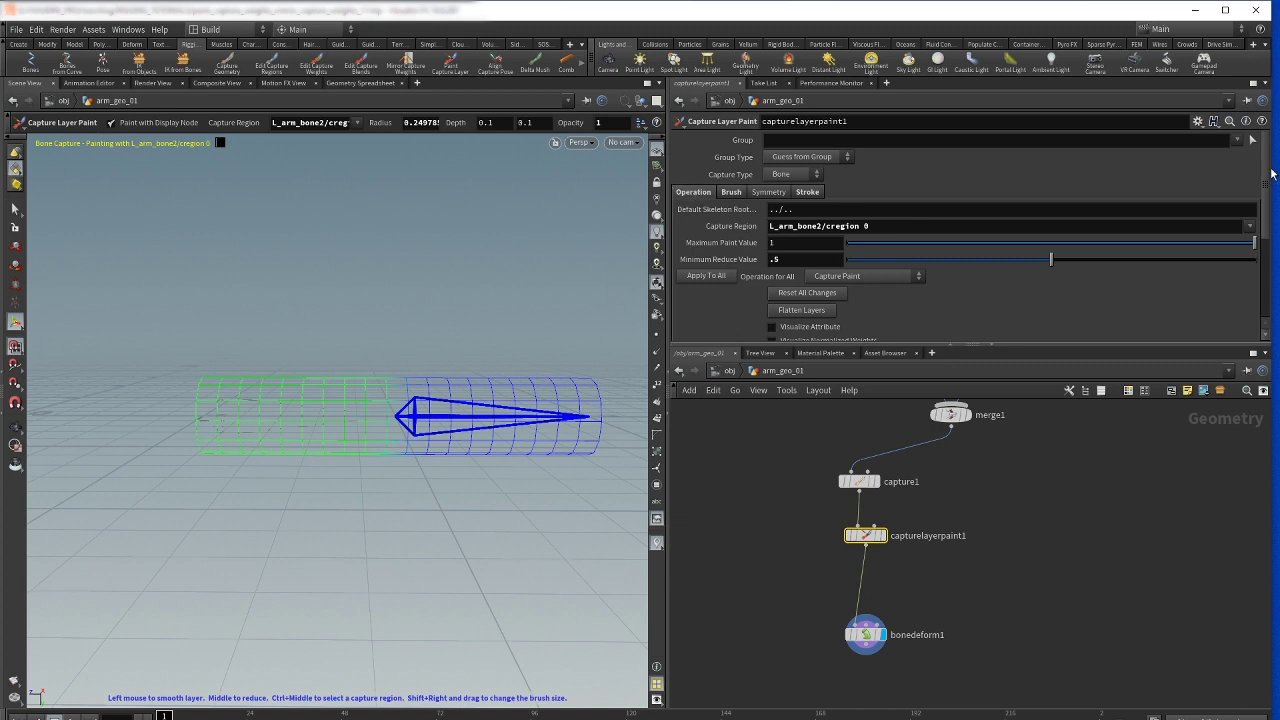
pyautogui.moveTo(1267, 172); pyautogui.dragTo(1263, 271)
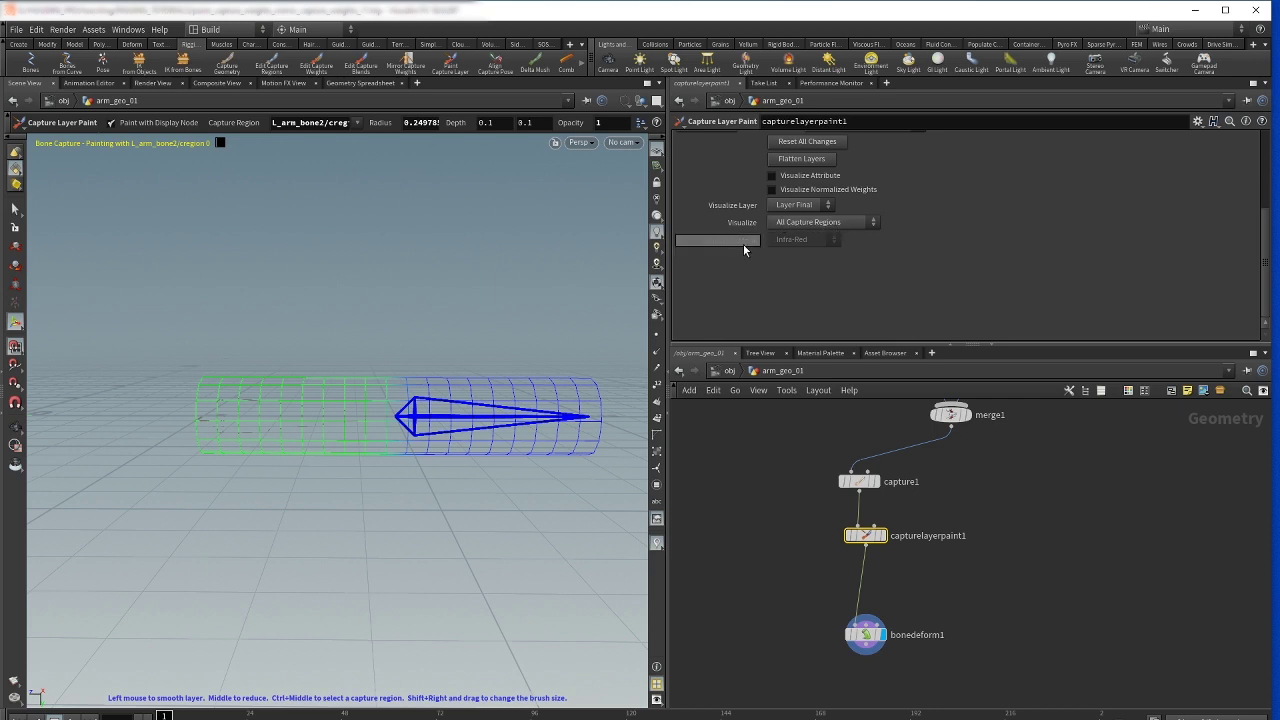
pyautogui.click(873, 223)
pyautogui.click(815, 237)
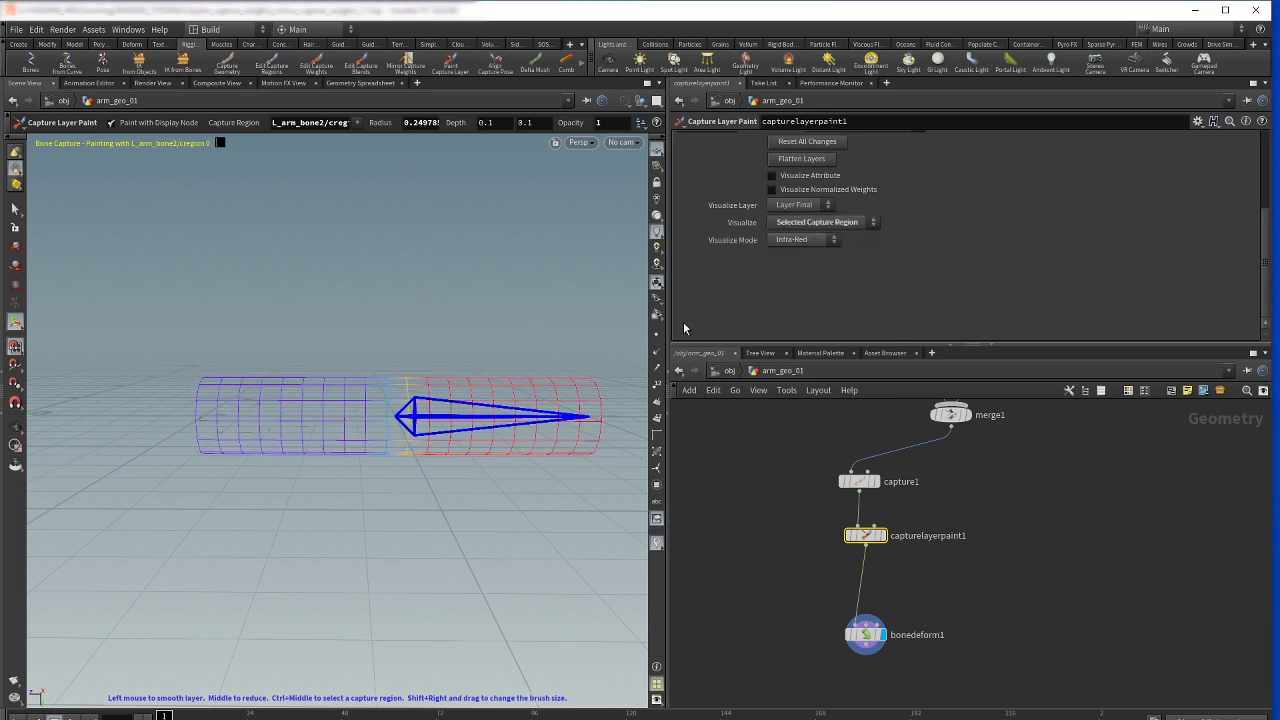
pyautogui.click(832, 241)
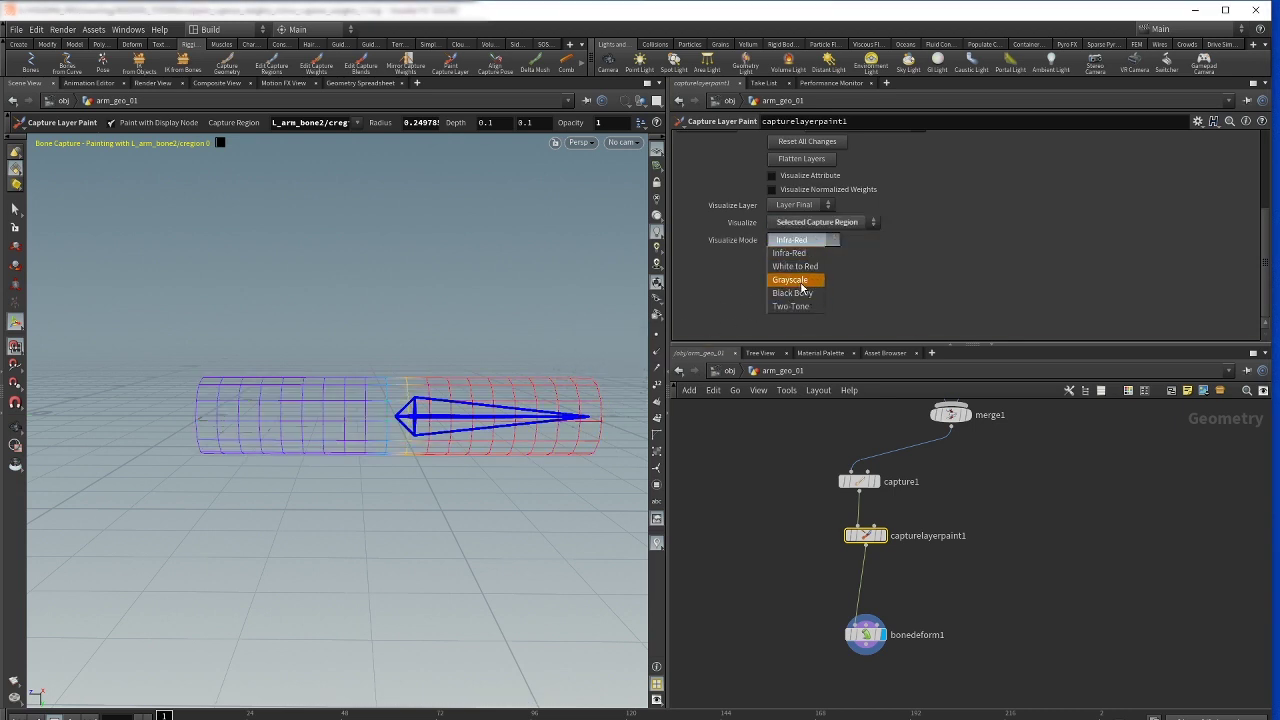
pyautogui.click(800, 281)
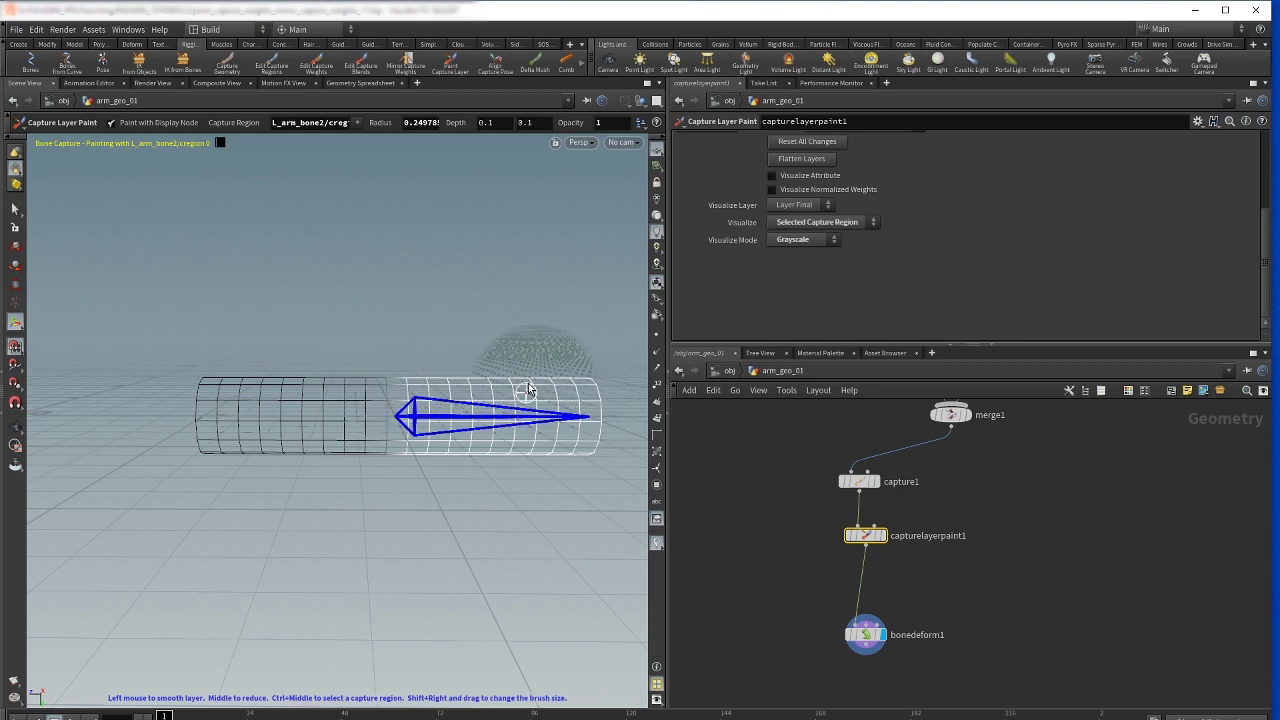
# Select L_arm_bone2 at object level, test and undo a rotation, and keyframe its Rotate values of 0 at frame 1
pyautogui.moveTo(995, 490); pyautogui.dragTo(1025, 512, button='middle')
pyautogui.scroll(-8, 1065, 491)
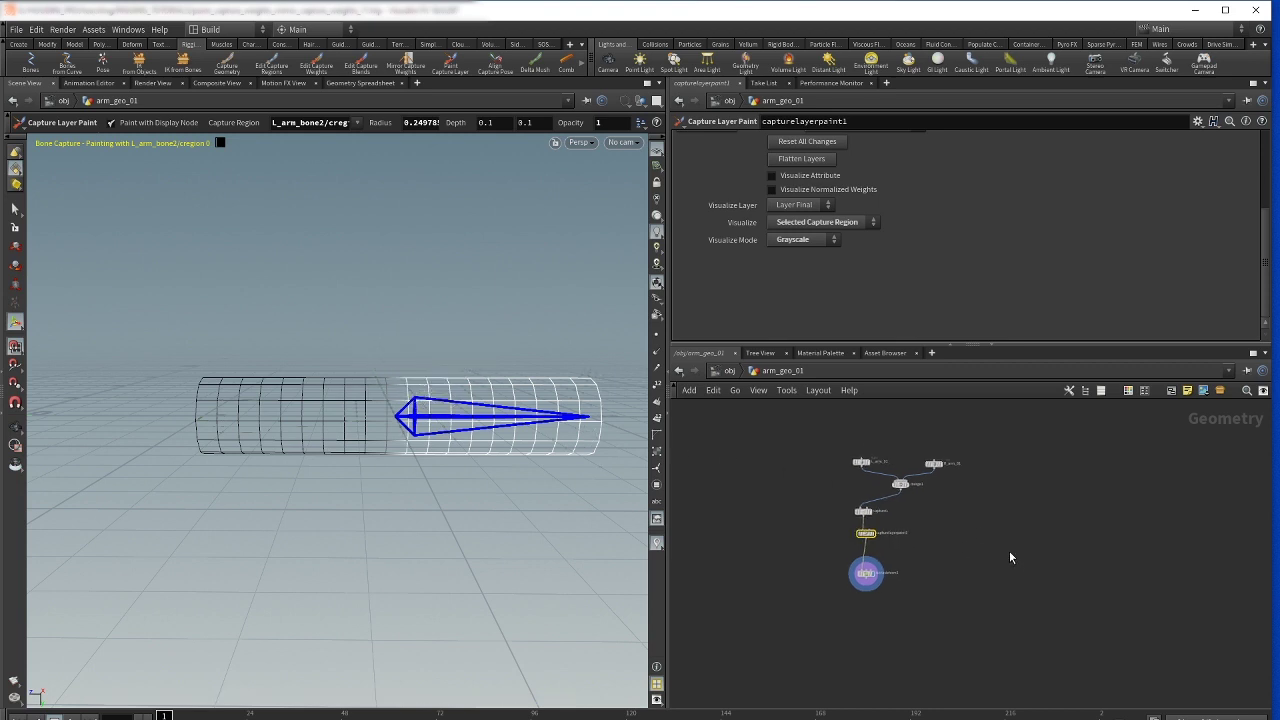
pyautogui.press('u')
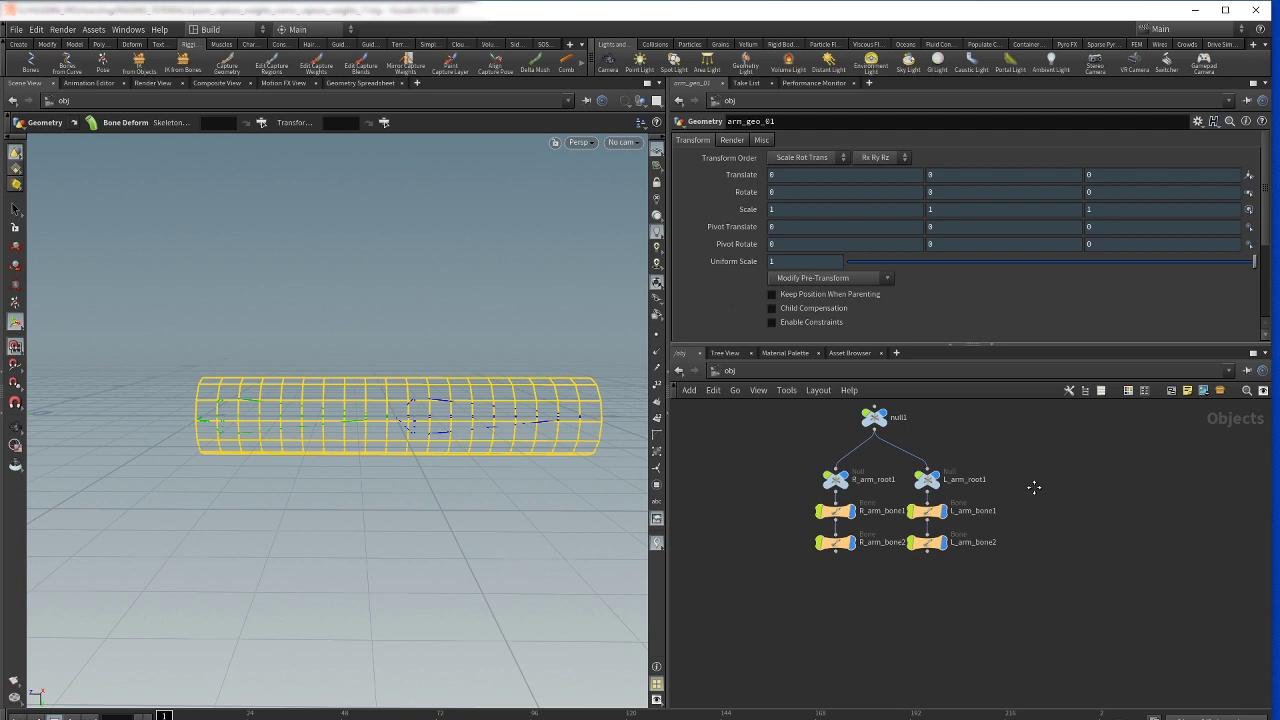
pyautogui.click(927, 540)
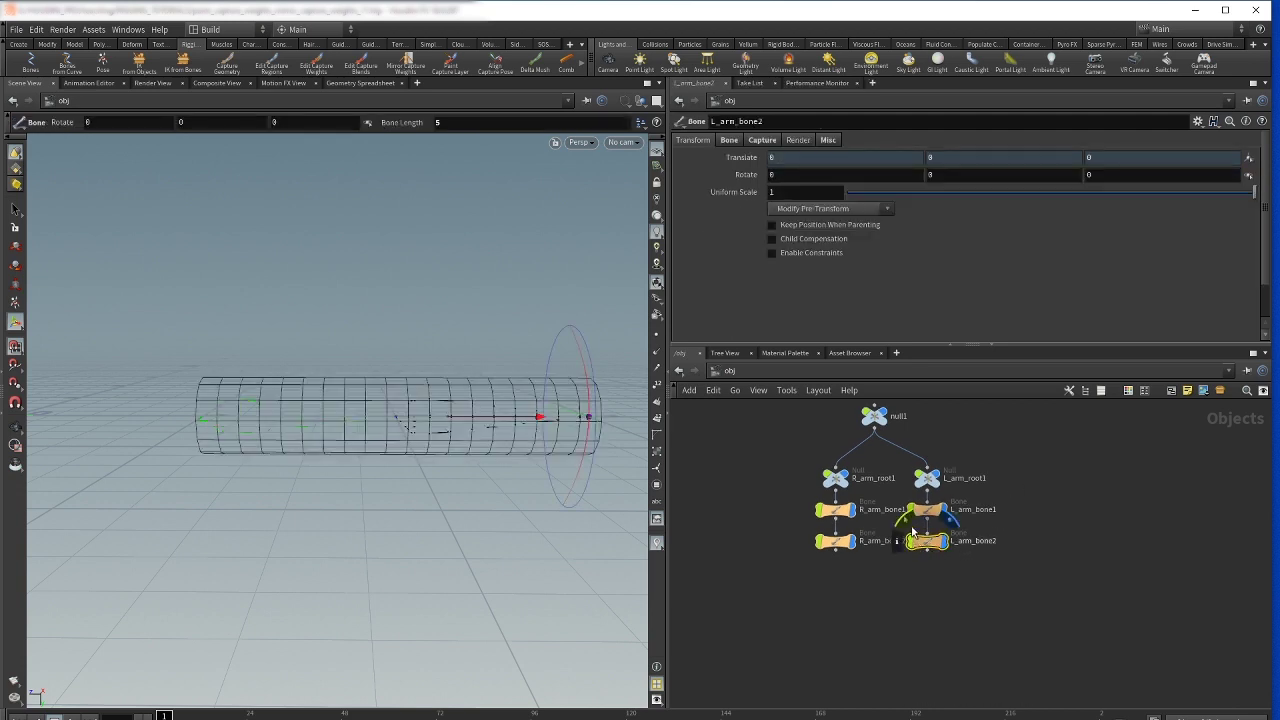
pyautogui.click(15, 267)
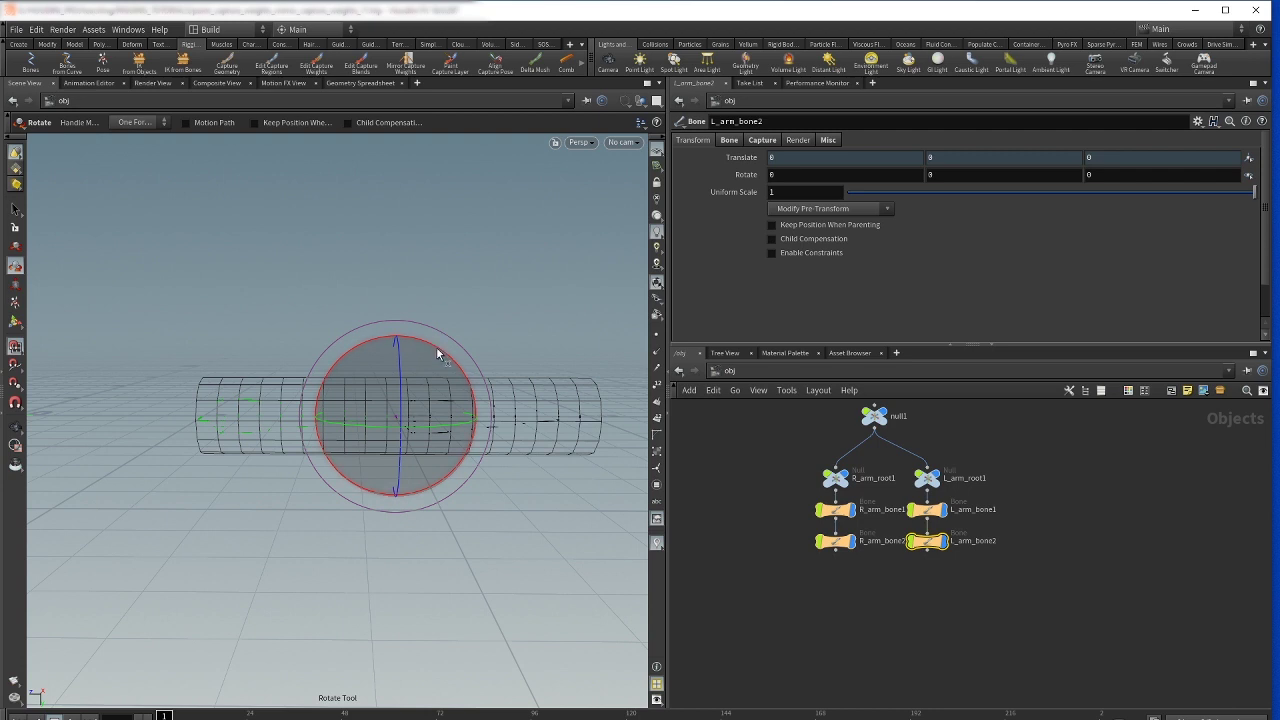
pyautogui.moveTo(437, 353); pyautogui.dragTo(461, 355)
pyautogui.hotkey('ctrl', 'z')
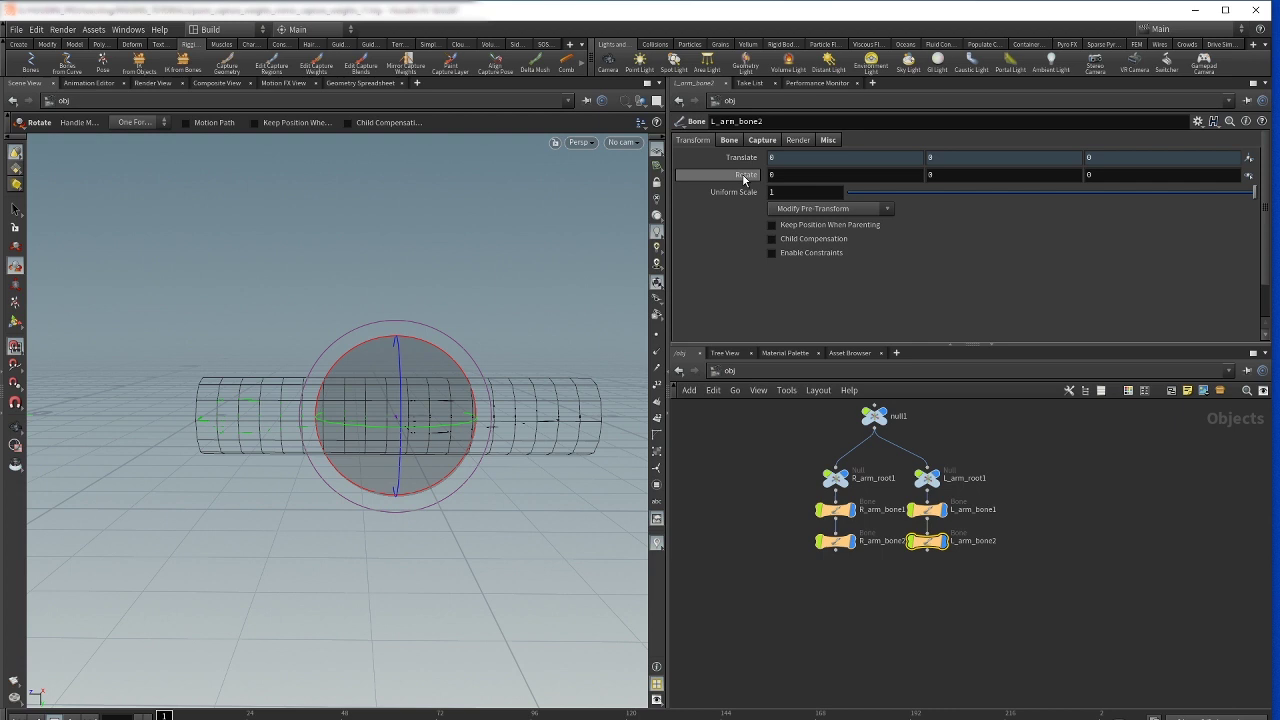
pyautogui.keyDown('alt'); pyautogui.click(743, 177); pyautogui.keyUp('alt')
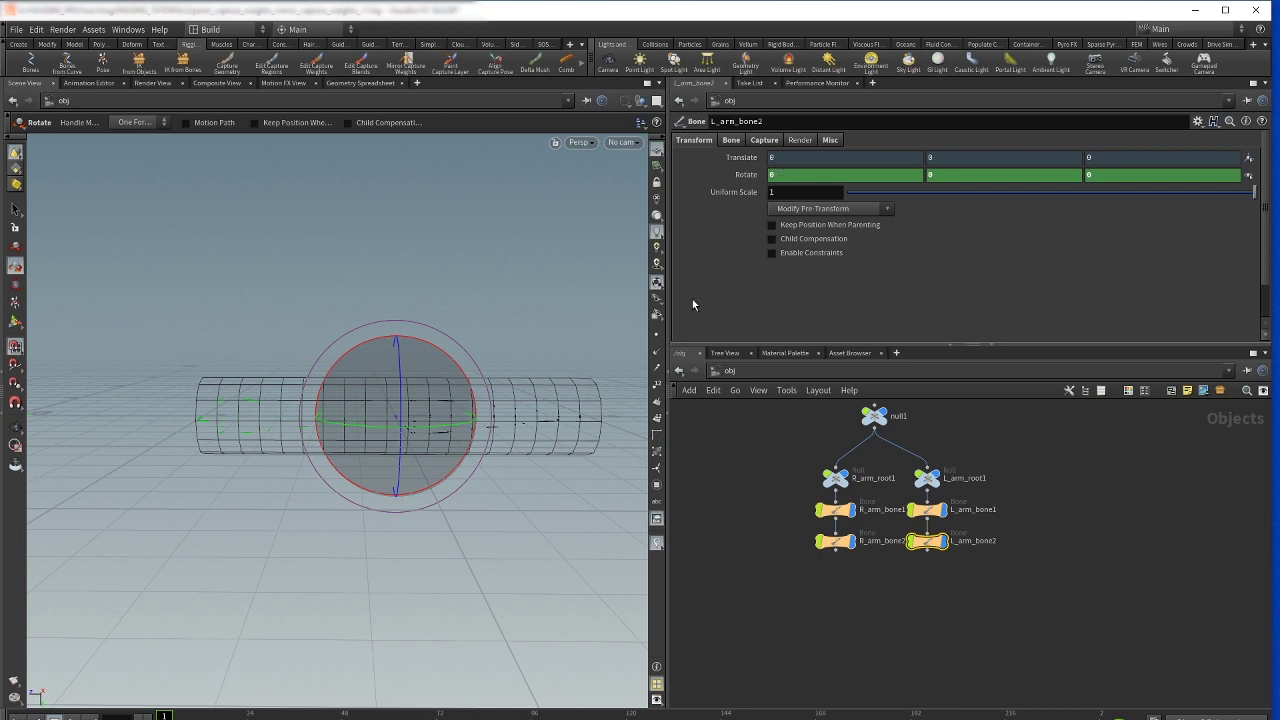
# Rotate L_arm_bone2 to -90 degrees around X at frame 24, keyframe the rotation, and return to frame 1
pyautogui.moveTo(163, 716); pyautogui.dragTo(257, 714)
pyautogui.moveTo(447, 358); pyautogui.dragTo(257, 306)
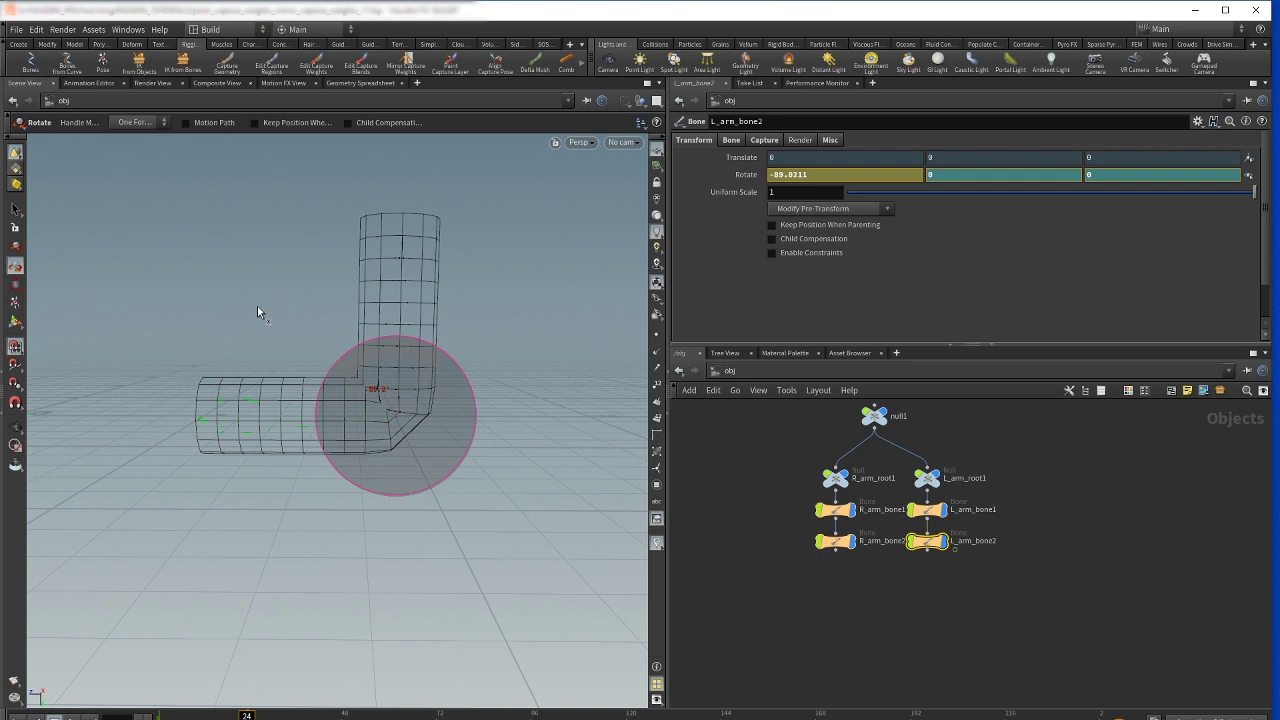
pyautogui.keyDown('alt'); pyautogui.click(746, 176); pyautogui.keyUp('alt')
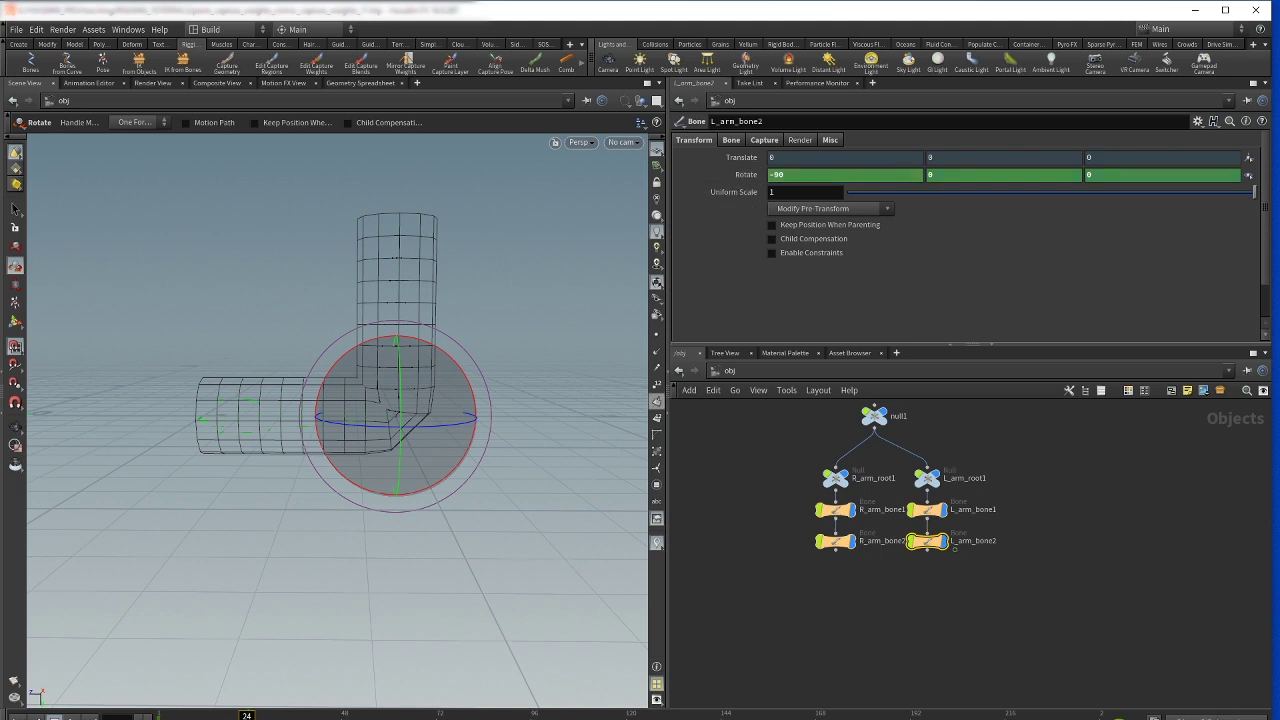
pyautogui.moveTo(243, 716); pyautogui.dragTo(152, 717)
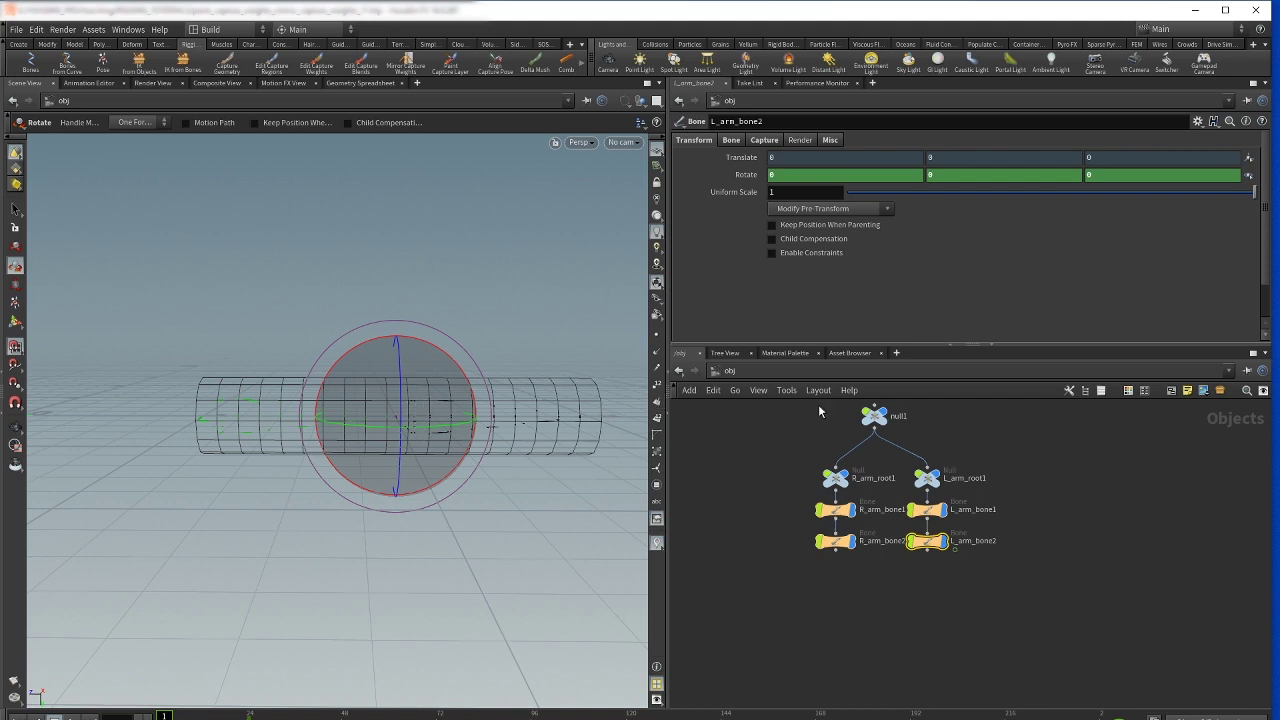
# Go back inside arm_geo_01, reactivate Capture Layer Paint, and pick the L_arm_bone1 capture region for painting
pyautogui.press('Escape')
pyautogui.moveTo(438, 319); pyautogui.dragTo(409, 240)
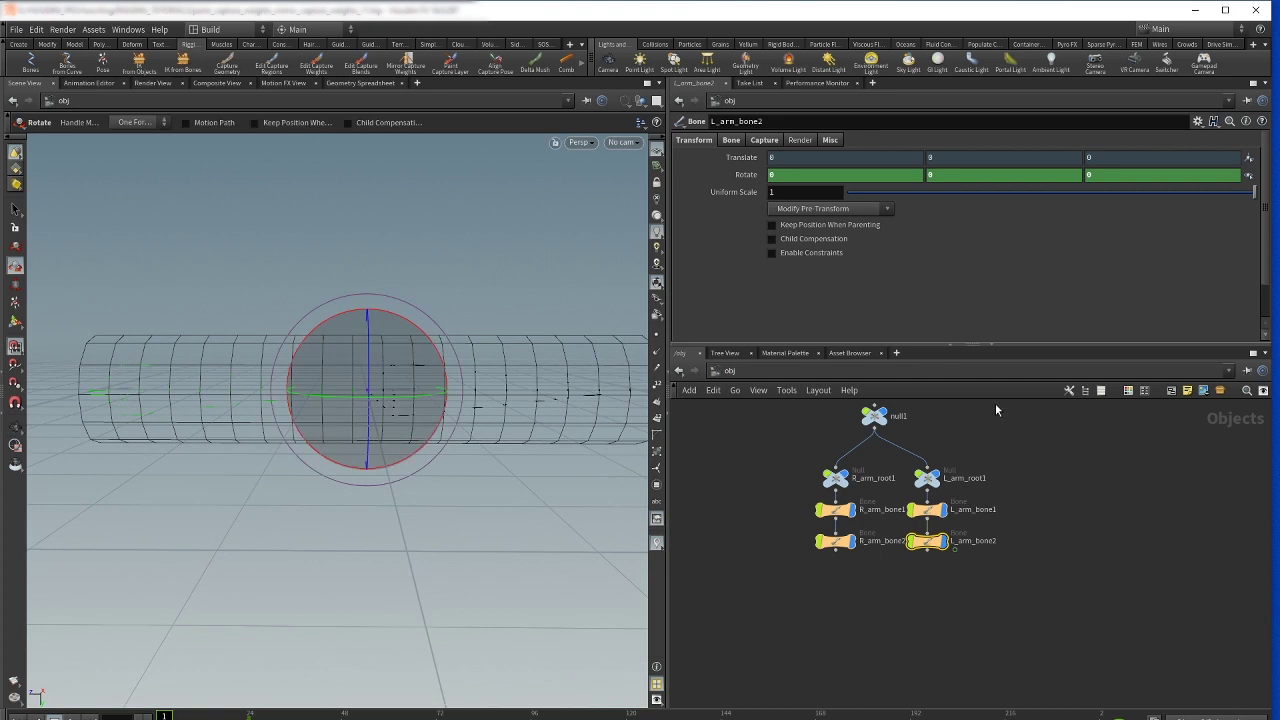
pyautogui.moveTo(995, 403); pyautogui.dragTo(943, 493, button='middle')
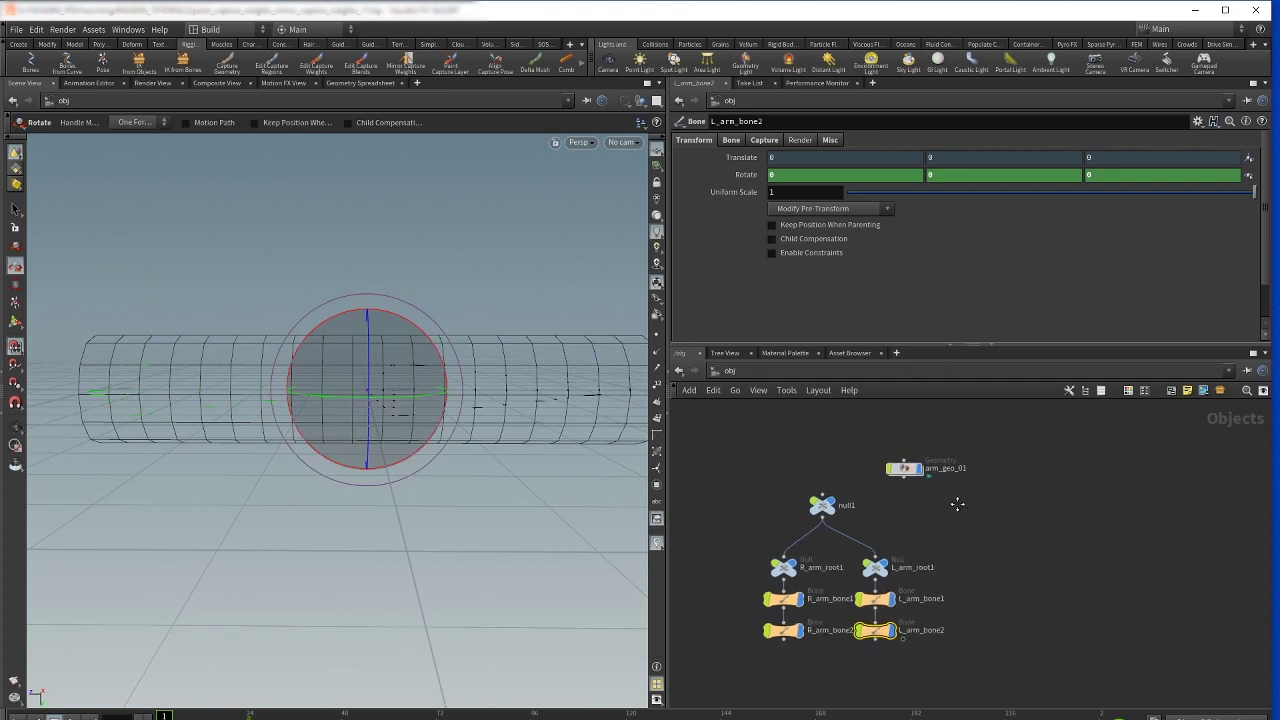
pyautogui.doubleClick(901, 474)
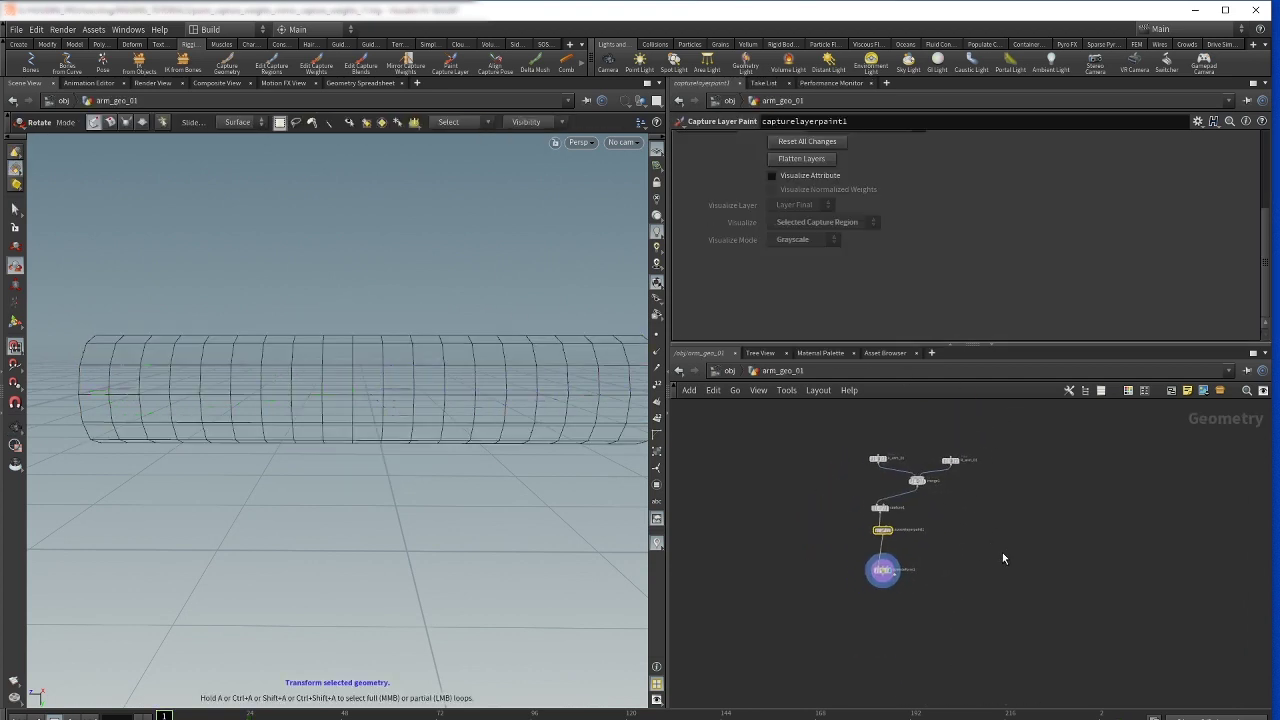
pyautogui.moveTo(940, 553); pyautogui.dragTo(902, 559, button='middle')
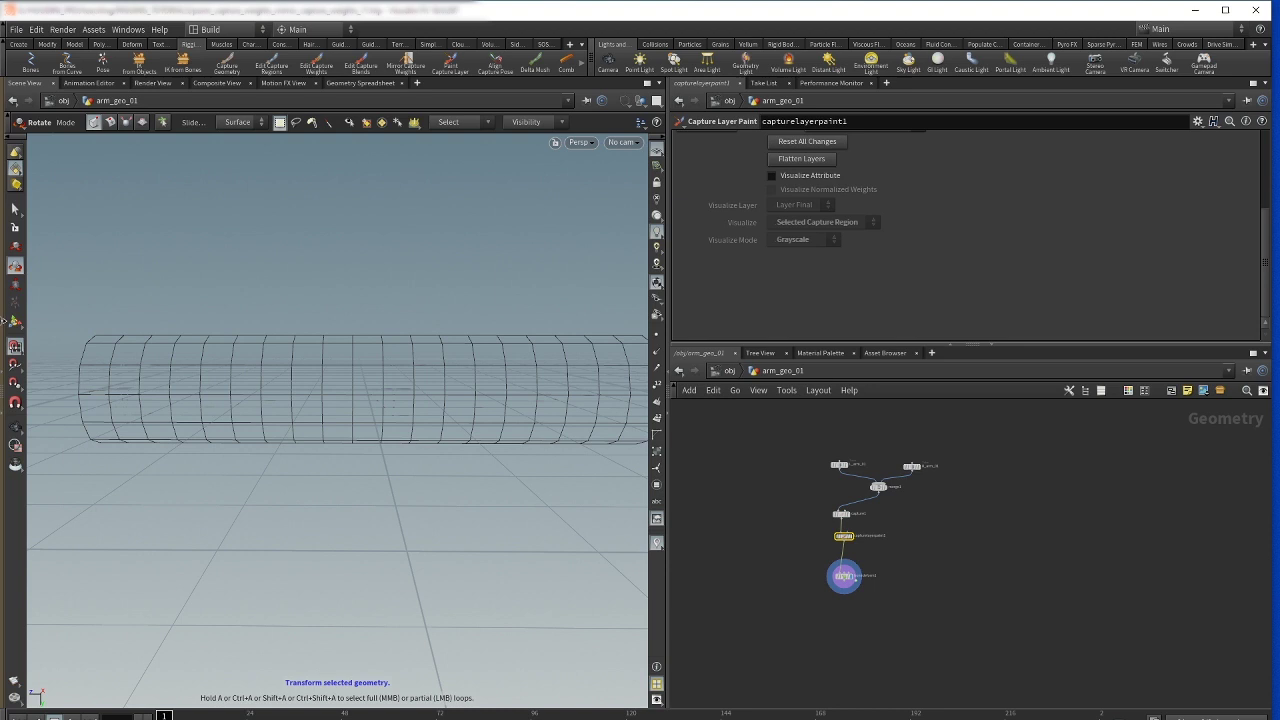
pyautogui.click(13, 322)
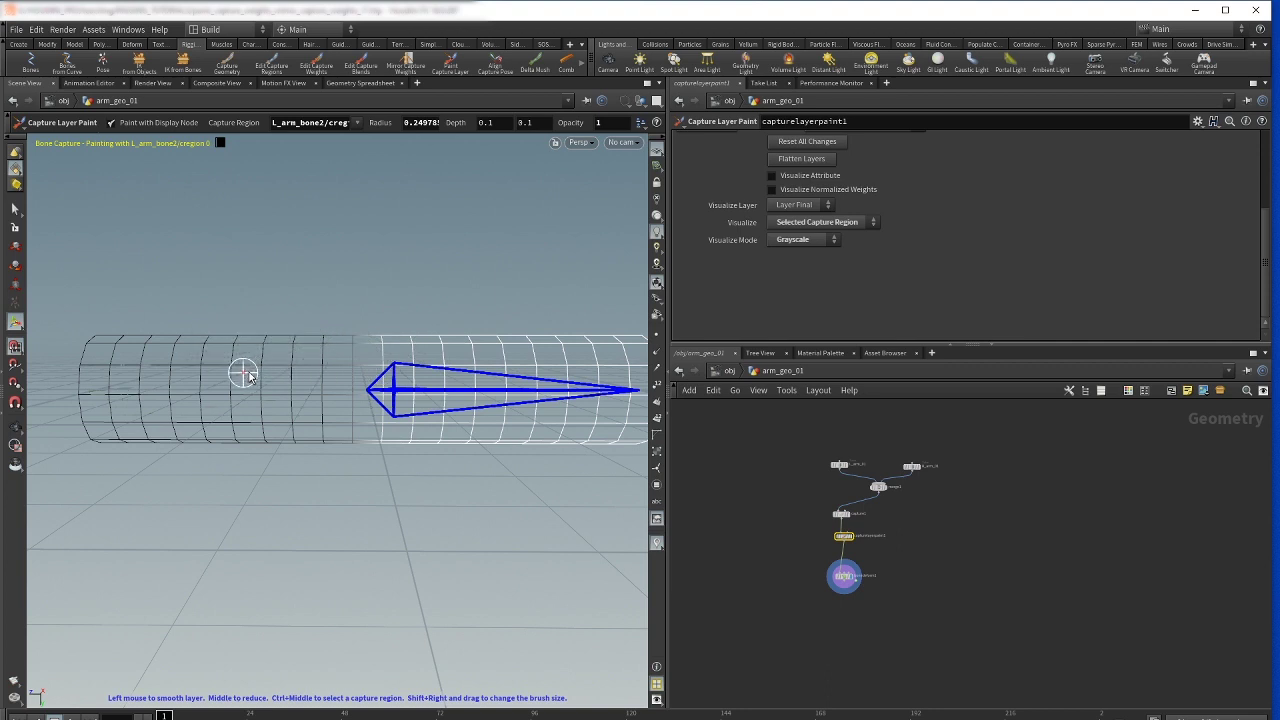
pyautogui.keyDown('ctrl'); pyautogui.middleClick(191, 379); pyautogui.keyUp('ctrl')
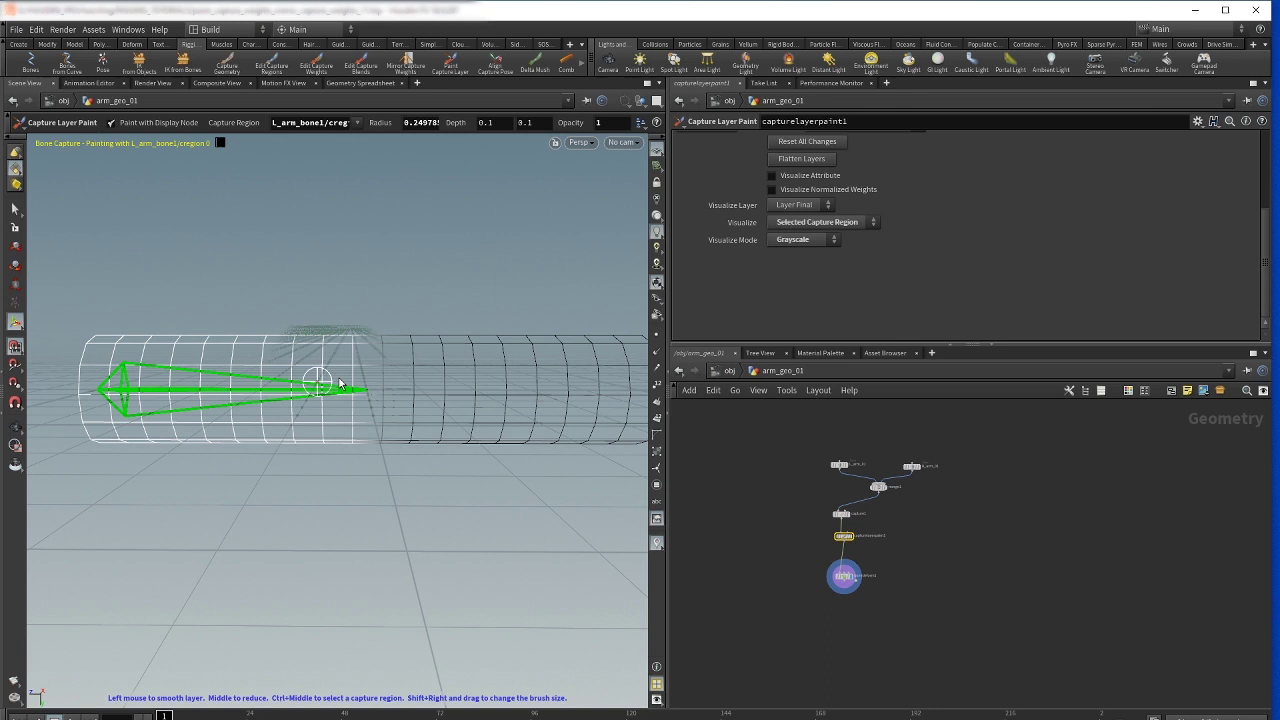
# Pick the L_arm_bone2 capture region for painting and set capturelayerpaint1's Minimum Reduce Value to 0
pyautogui.keyDown('ctrl'); pyautogui.middleClick(433, 388); pyautogui.keyUp('ctrl')
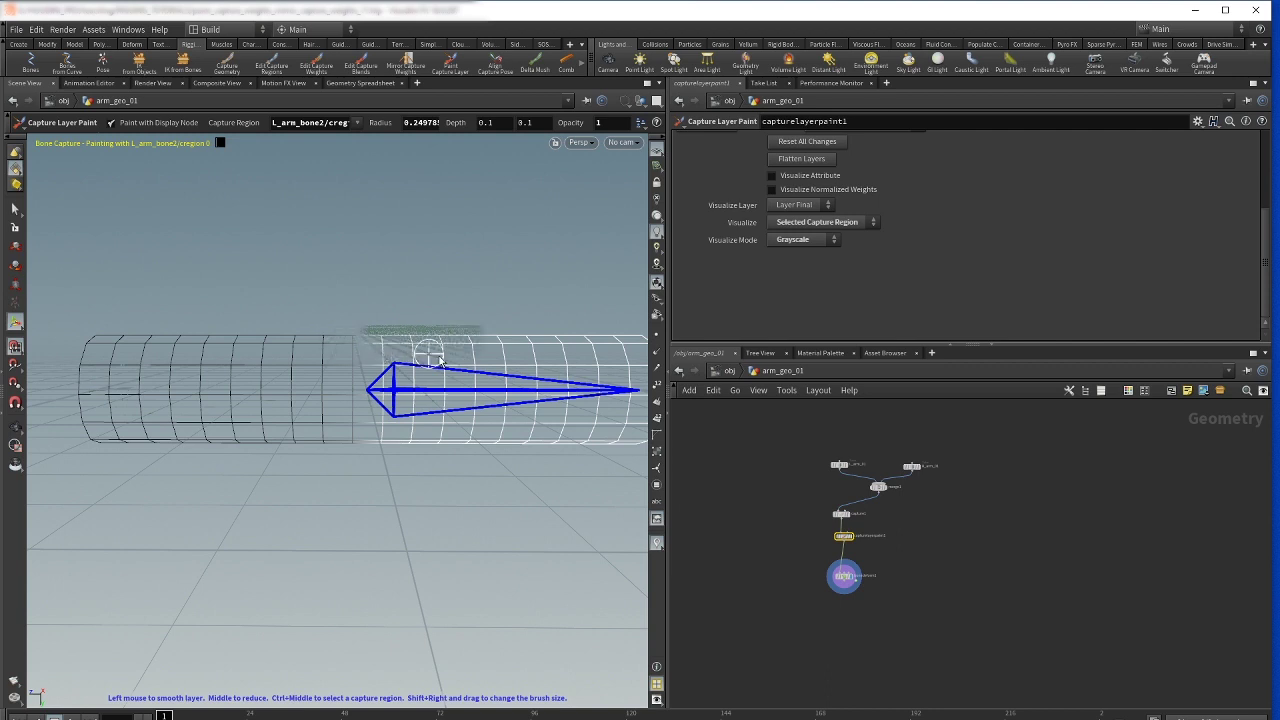
pyautogui.scroll(5, 951, 531)
pyautogui.moveTo(1051, 540); pyautogui.dragTo(1112, 470, button='middle')
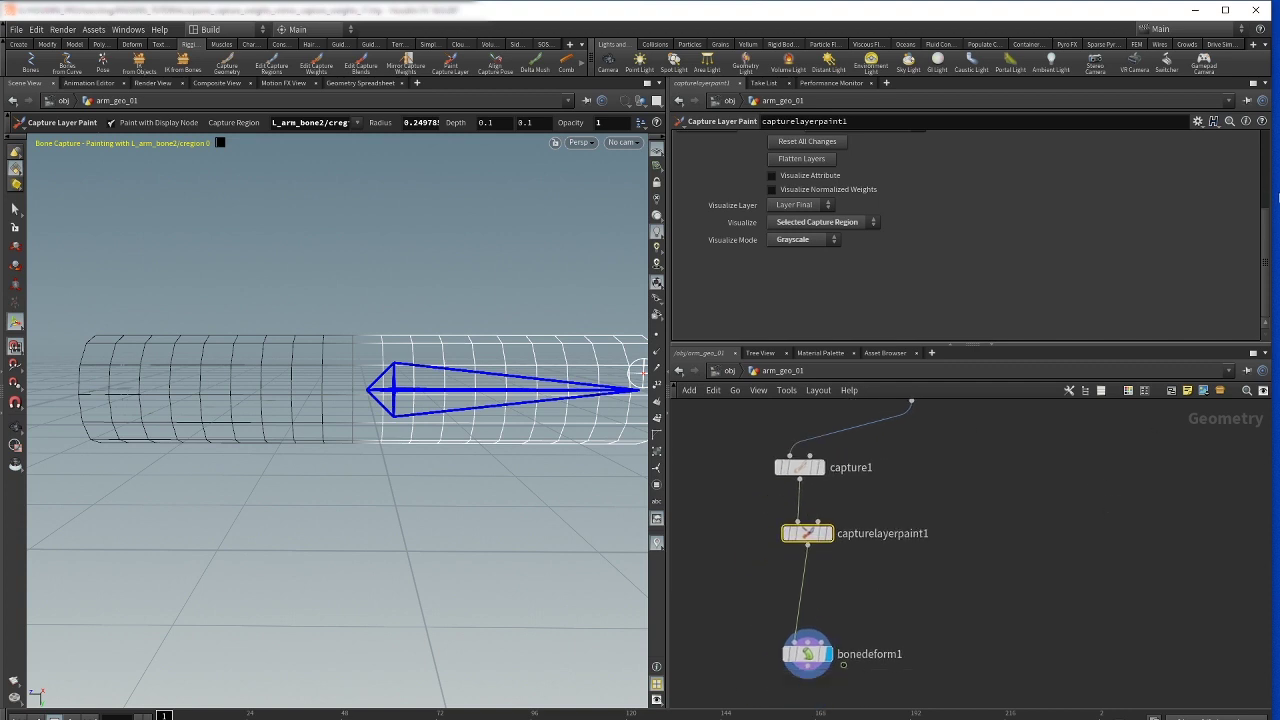
pyautogui.moveTo(1264, 239); pyautogui.dragTo(1258, 150)
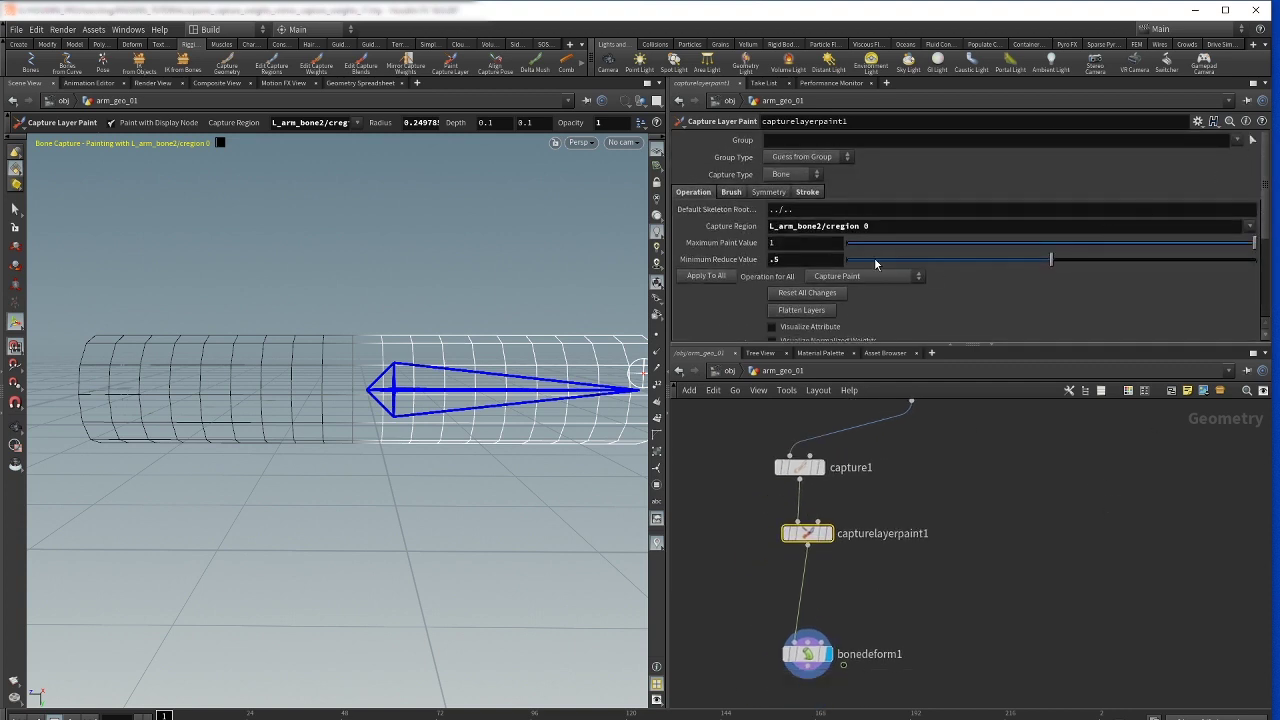
pyautogui.press('Return')
pyautogui.press('Return')
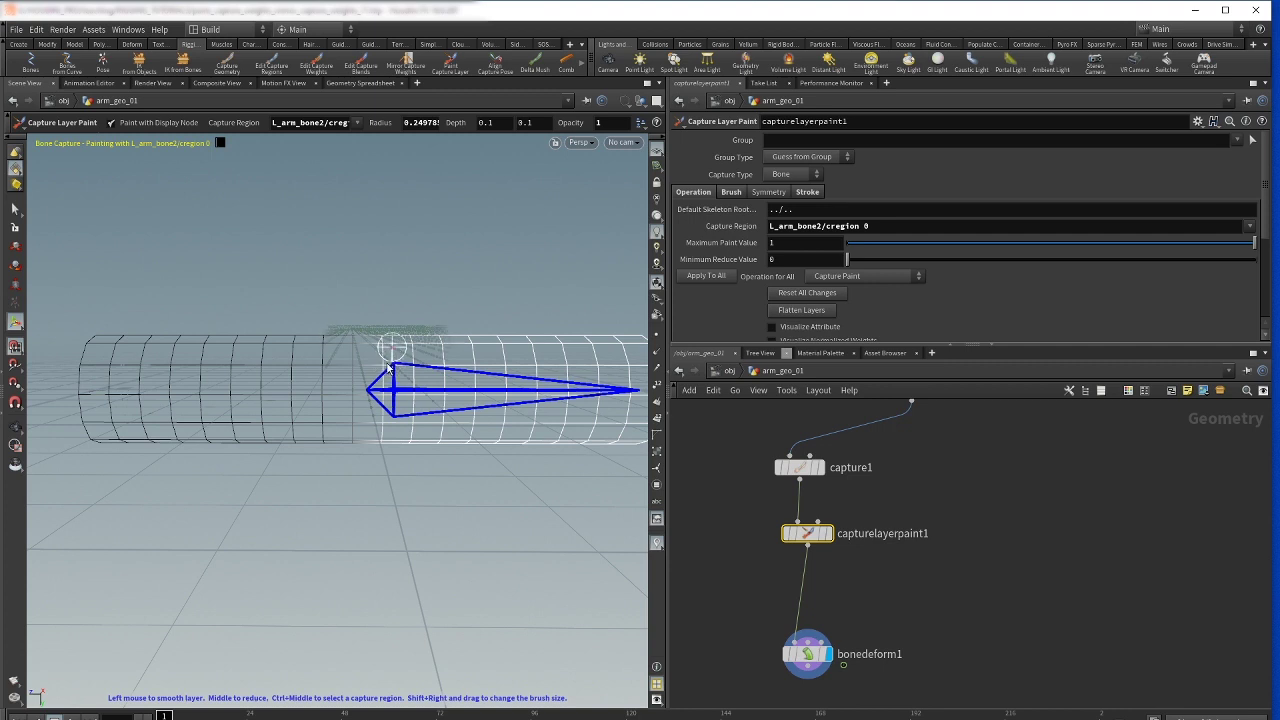
# Review the brush settings of capturelayerpaint1, including radius and opacity, and the weights around the elbow
pyautogui.click(731, 192)
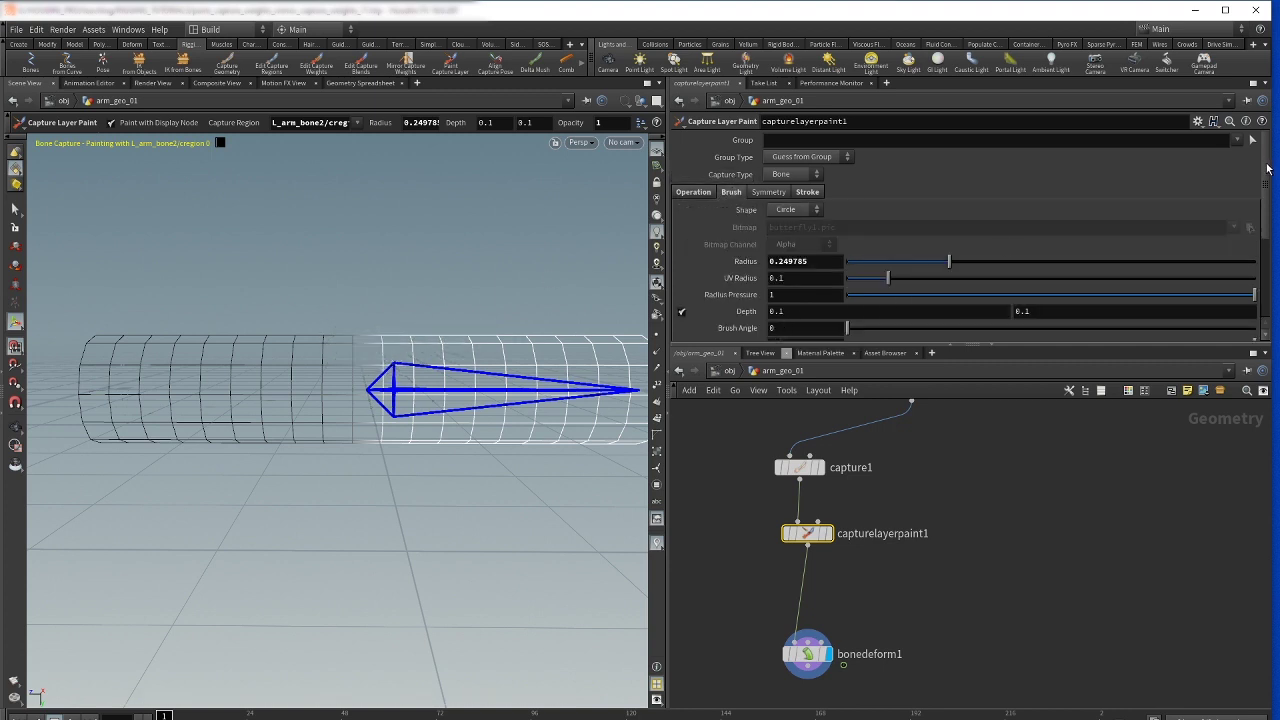
pyautogui.moveTo(1267, 168)
pyautogui.mouseDown()
pyautogui.moveTo(1266, 258)
pyautogui.moveTo(1265, 224)
pyautogui.mouseUp()
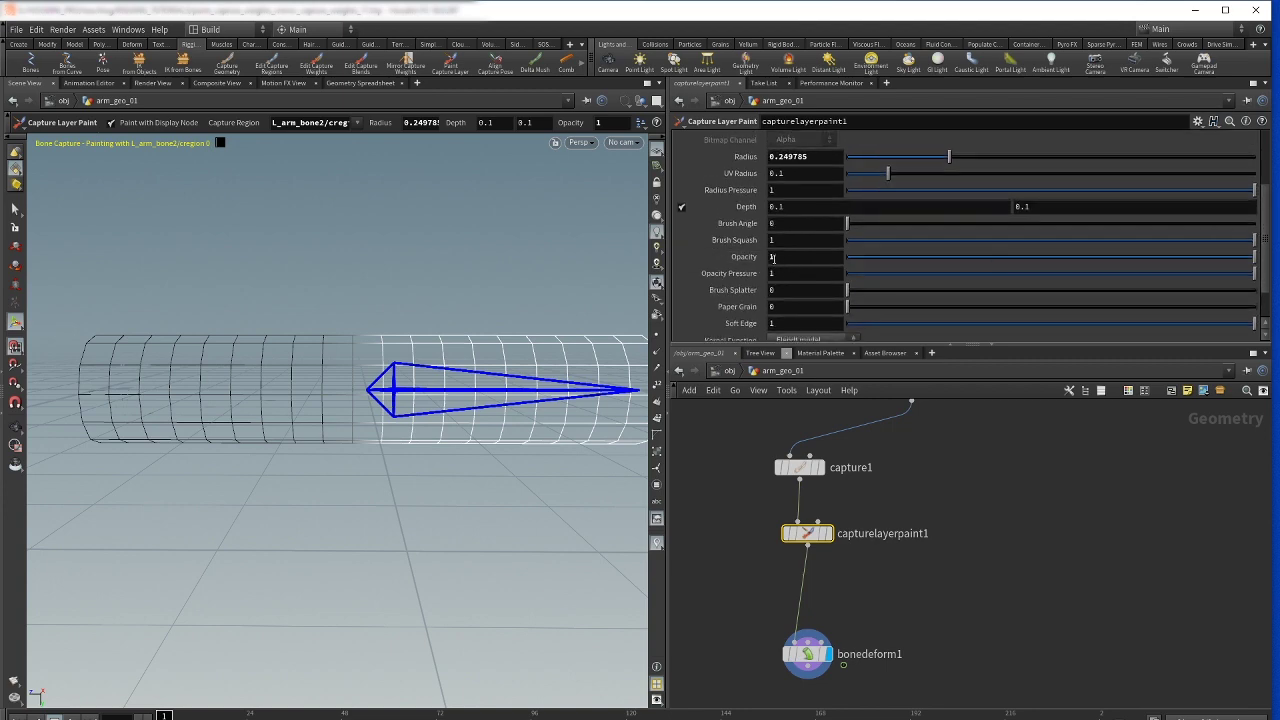
pyautogui.press('Escape')
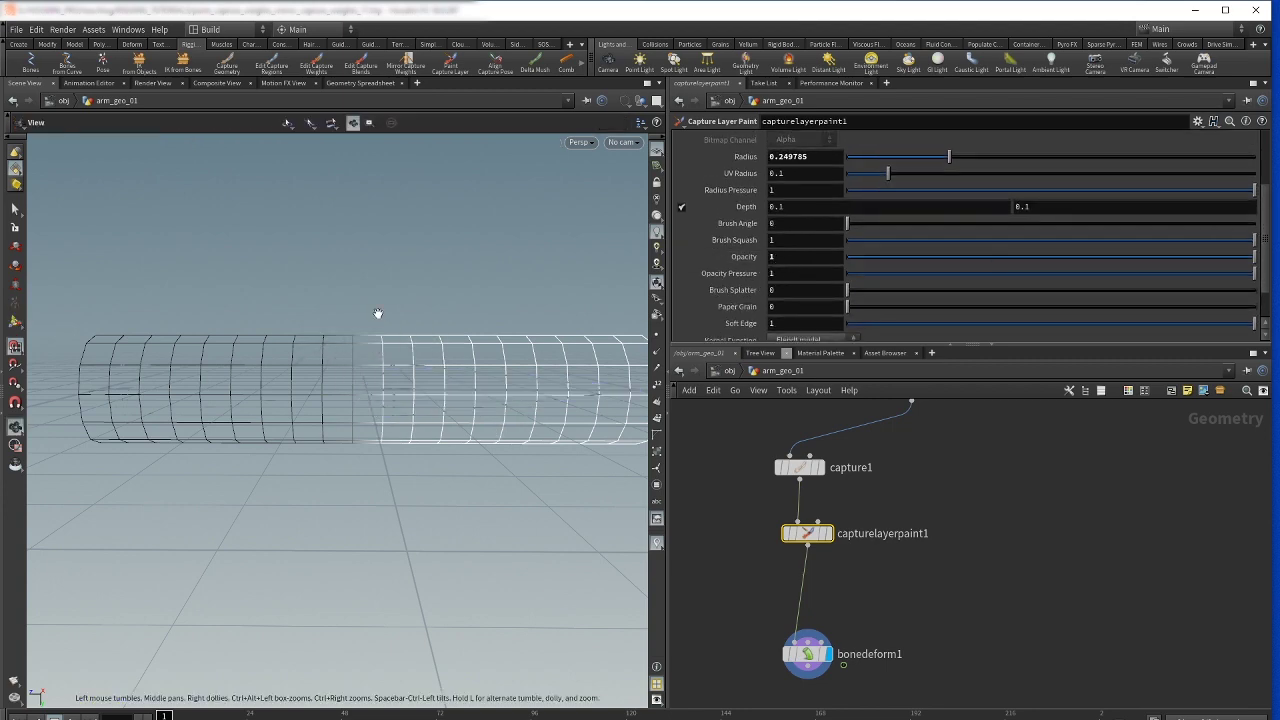
pyautogui.moveTo(378, 317)
pyautogui.mouseDown()
pyautogui.moveTo(386, 357)
pyautogui.moveTo(366, 380)
pyautogui.mouseUp()
pyautogui.press('Return')
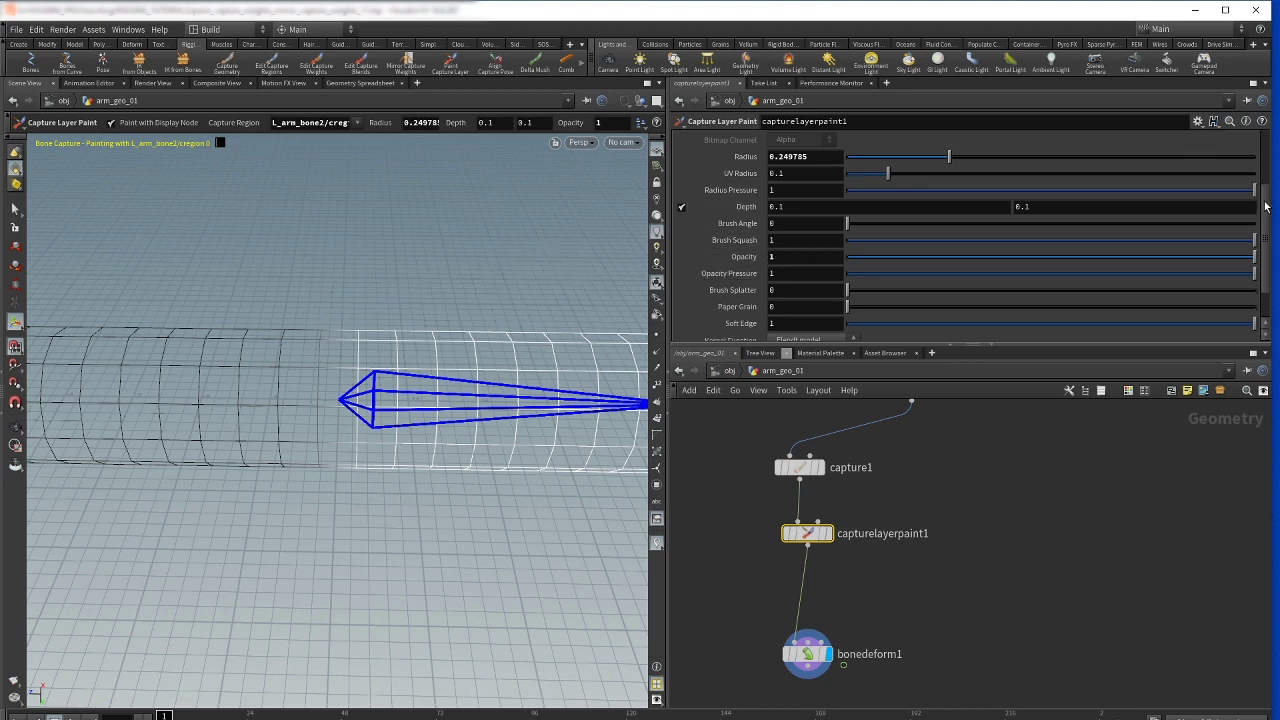
# Set the Minimum Reduce Value of capturelayerpaint1 to .5
pyautogui.scroll(3, 1265, 206)
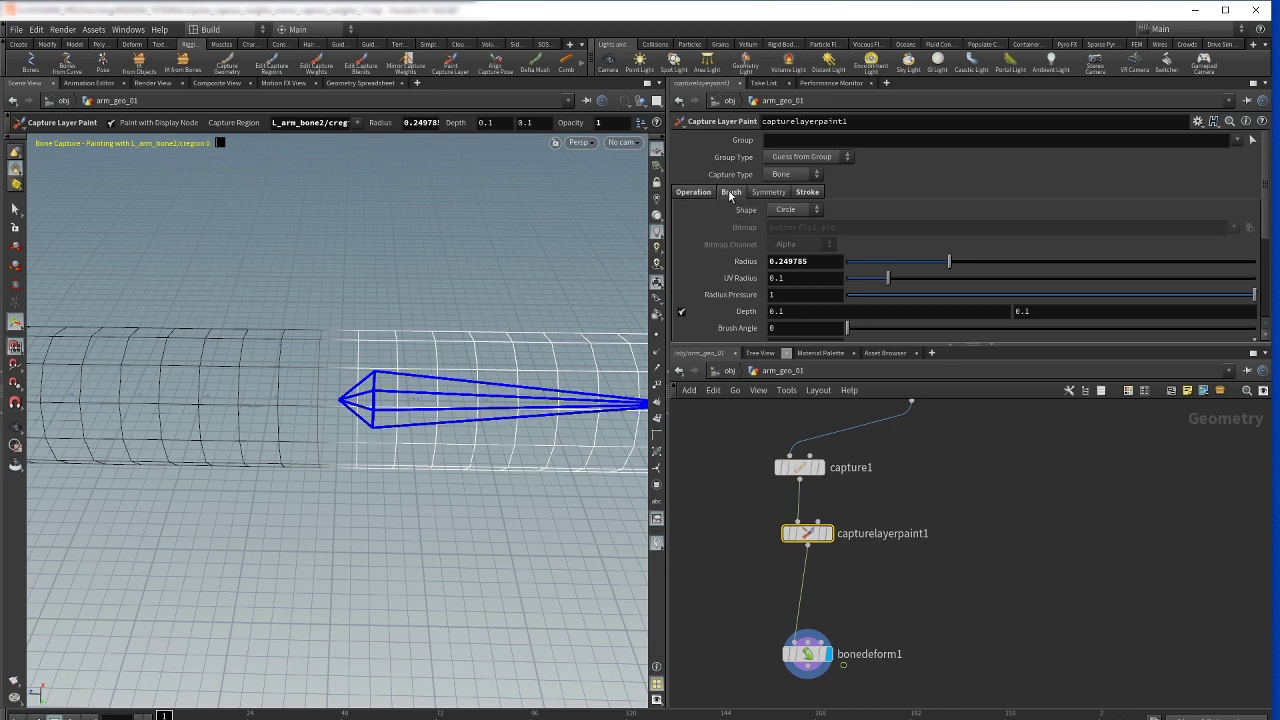
pyautogui.click(693, 191)
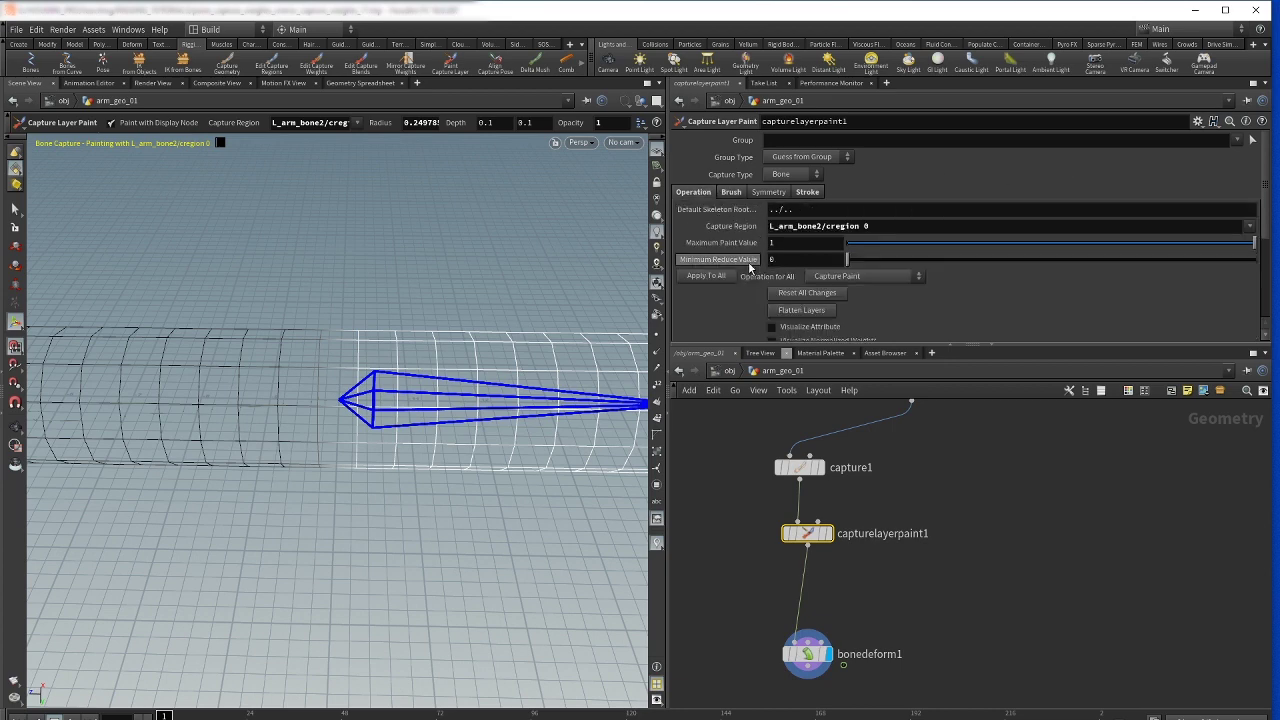
pyautogui.click(776, 259)
pyautogui.press('Return')
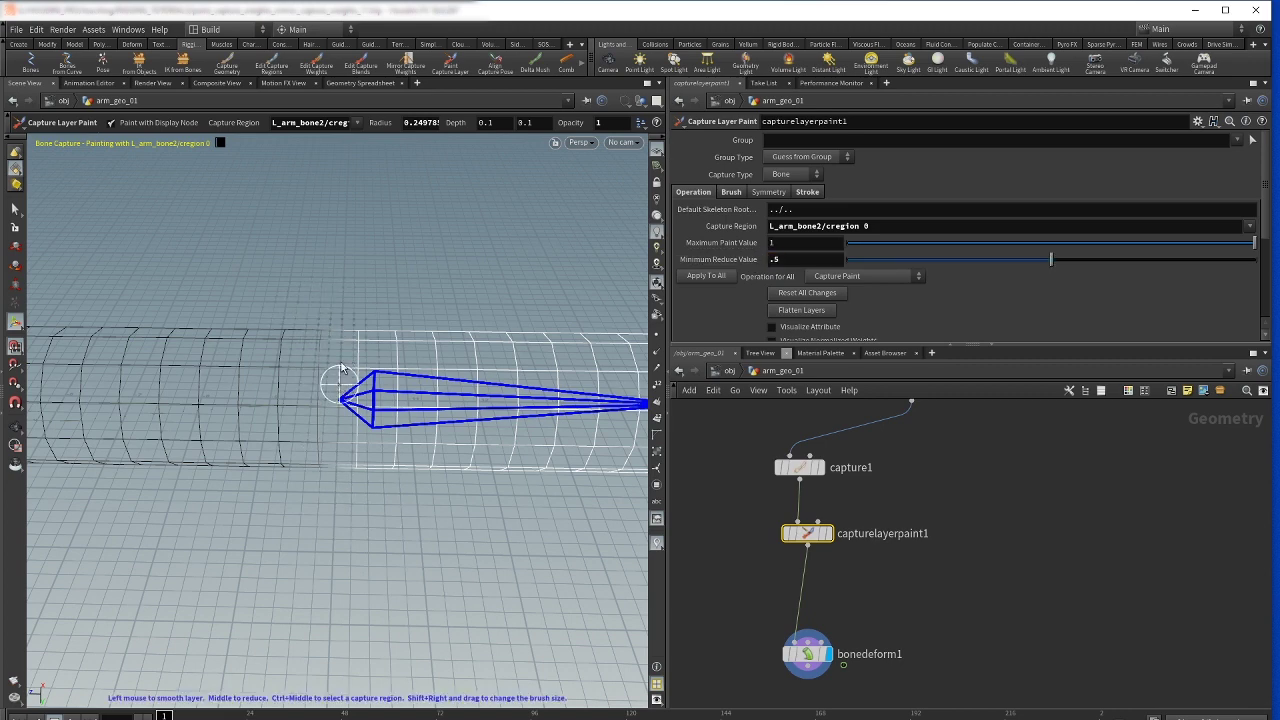
# Paint with the reduce brush around the elbow rings to lower their L_arm_bone2 capture weight
pyautogui.moveTo(353, 361); pyautogui.dragTo(360, 368, button='middle')
pyautogui.keyDown('alt'); pyautogui.moveTo(358, 342); pyautogui.dragTo(321, 324); pyautogui.keyUp('alt')
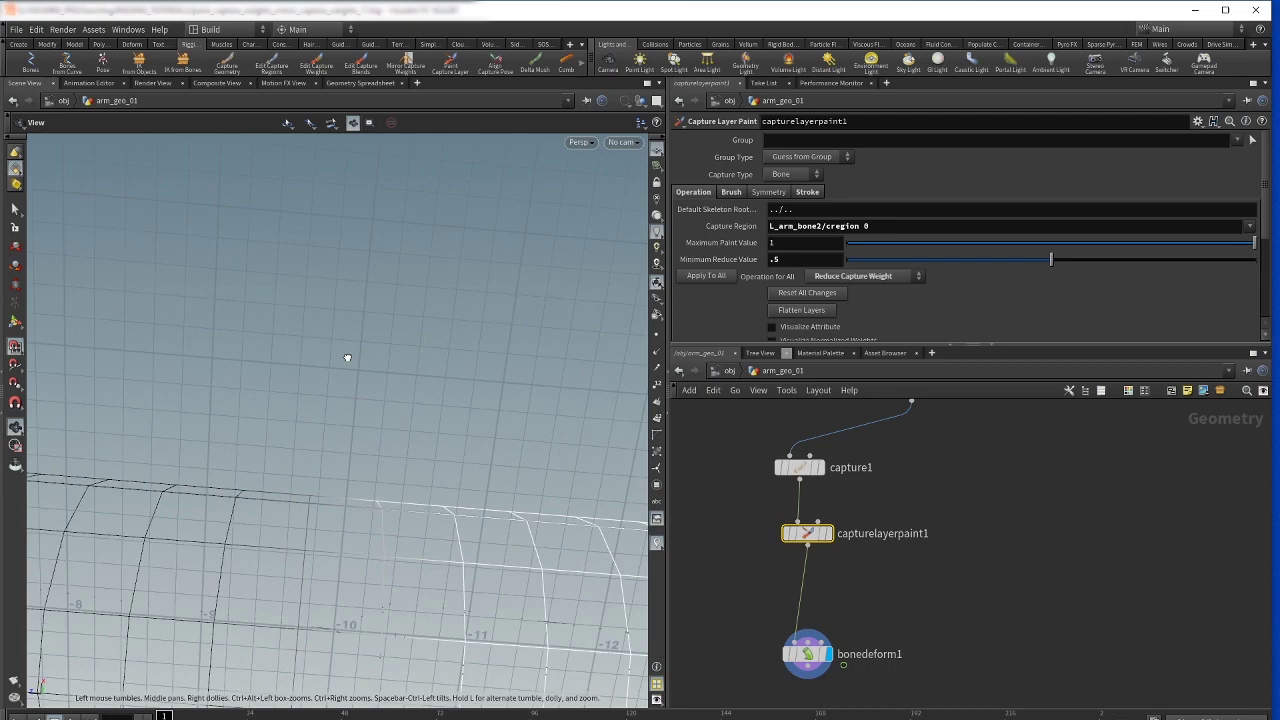
pyautogui.moveTo(347, 357)
pyautogui.mouseDown()
pyautogui.moveTo(352, 306)
pyautogui.moveTo(314, 220)
pyautogui.moveTo(291, 340)
pyautogui.moveTo(297, 403)
pyautogui.moveTo(346, 434)
pyautogui.moveTo(272, 365)
pyautogui.mouseUp()
pyautogui.press('Return')
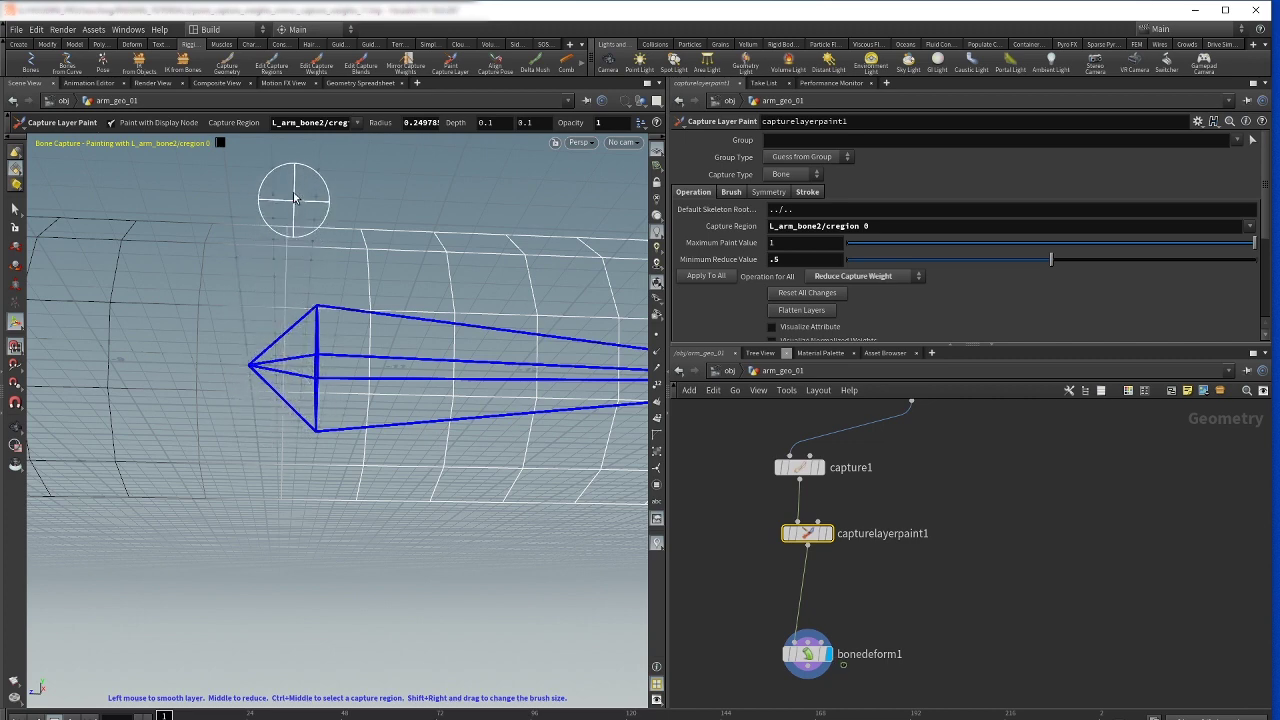
pyautogui.keyDown('alt'); pyautogui.moveTo(293, 196); pyautogui.dragTo(268, 328); pyautogui.keyUp('alt')
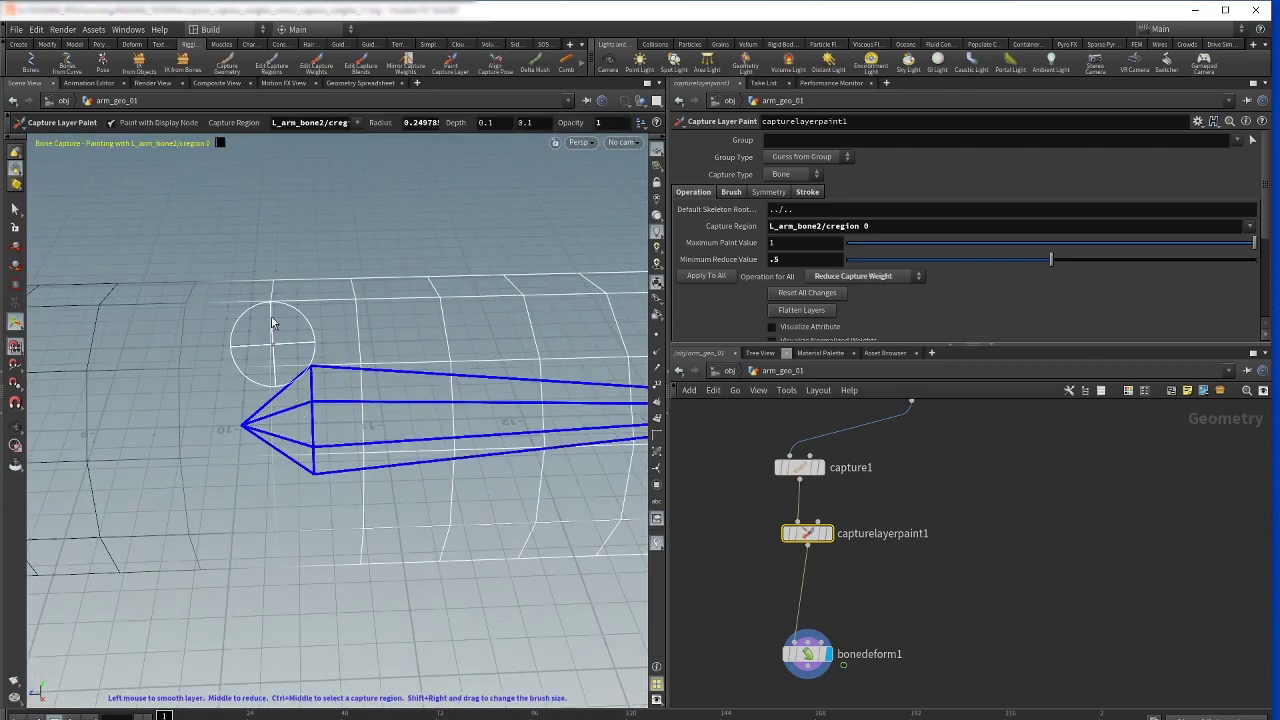
pyautogui.moveTo(261, 310)
pyautogui.keyDown('alt'); pyautogui.mouseDown()
pyautogui.moveTo(286, 271)
pyautogui.moveTo(263, 406)
pyautogui.moveTo(283, 363)
pyautogui.mouseUp(); pyautogui.keyUp('alt')
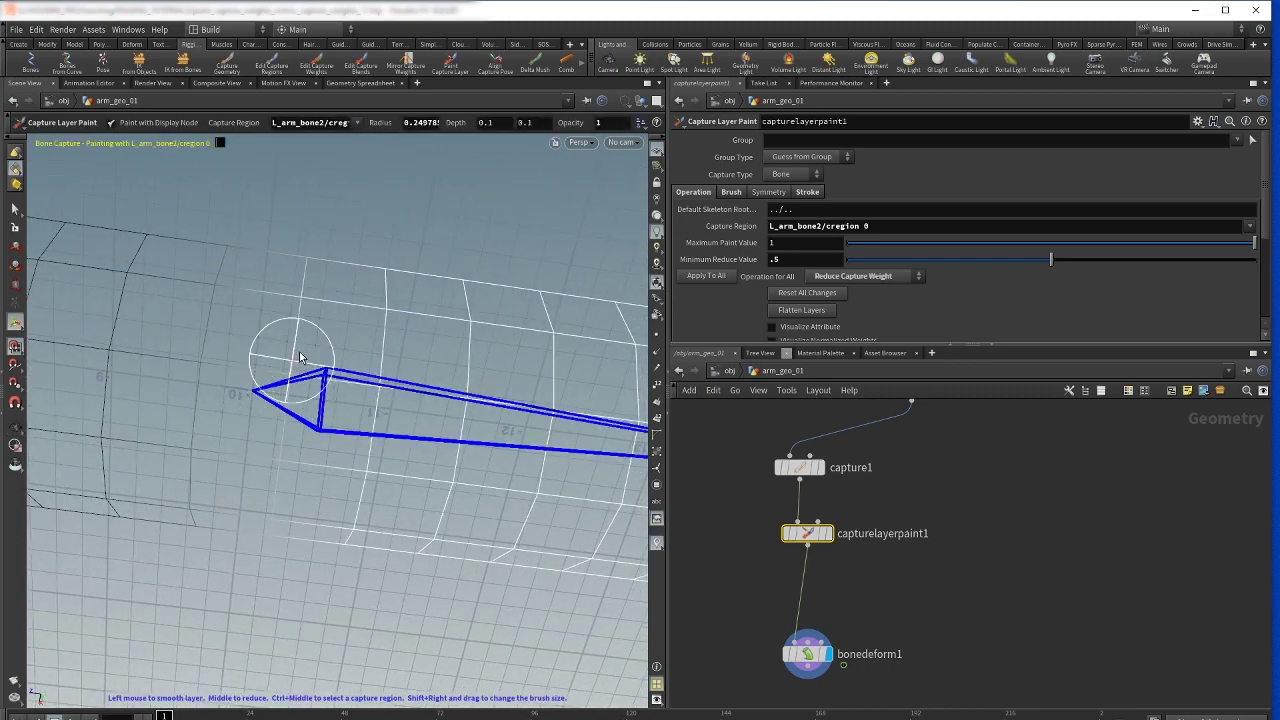
pyautogui.moveTo(304, 281)
pyautogui.keyDown('alt'); pyautogui.mouseDown()
pyautogui.moveTo(323, 274)
pyautogui.moveTo(294, 394)
pyautogui.moveTo(261, 318)
pyautogui.moveTo(251, 363)
pyautogui.moveTo(306, 409)
pyautogui.moveTo(283, 270)
pyautogui.moveTo(269, 260)
pyautogui.moveTo(263, 354)
pyautogui.moveTo(286, 357)
pyautogui.moveTo(361, 268)
pyautogui.mouseUp(); pyautogui.keyUp('alt')
pyautogui.press('Escape')
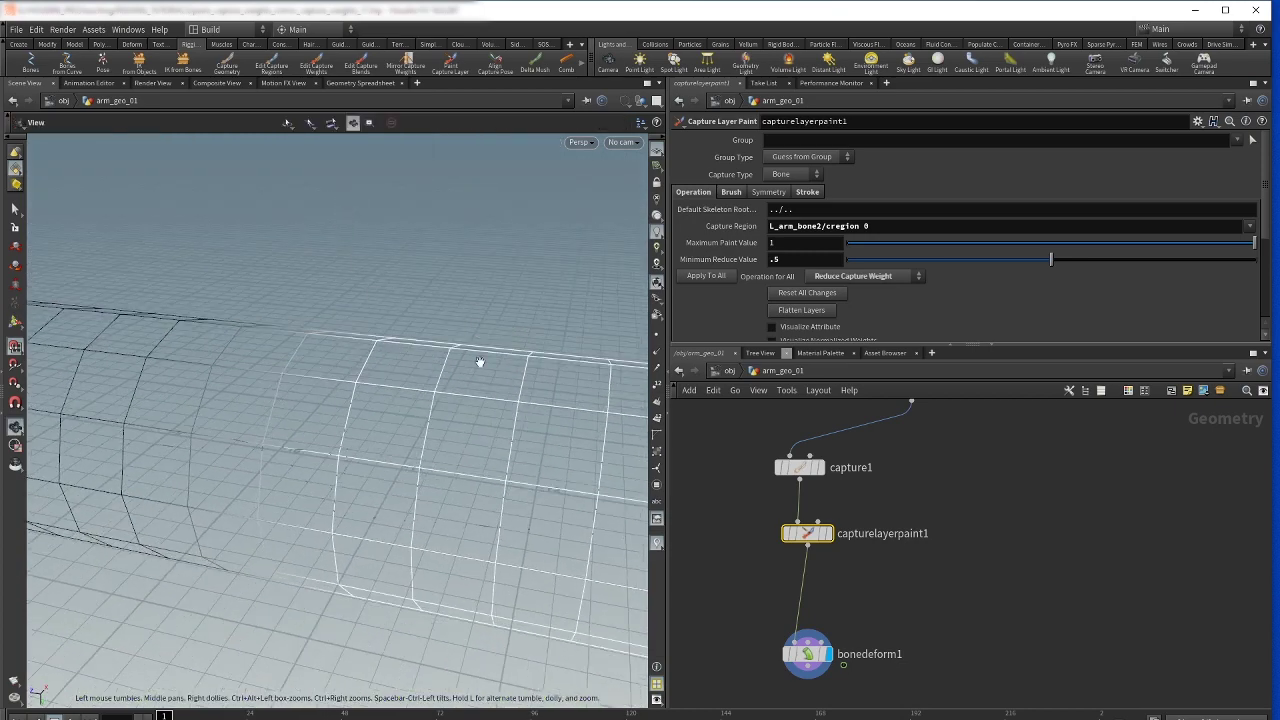
# Scrub the animation to frame 12 and examine how the painted elbow deforms from several angles
pyautogui.moveTo(481, 440); pyautogui.dragTo(180, 317, button='right')
pyautogui.moveTo(442, 494); pyautogui.dragTo(381, 285)
pyautogui.press('Return')
pyautogui.moveTo(160, 716)
pyautogui.mouseDown()
pyautogui.moveTo(242, 714)
pyautogui.moveTo(198, 710)
pyautogui.mouseUp()
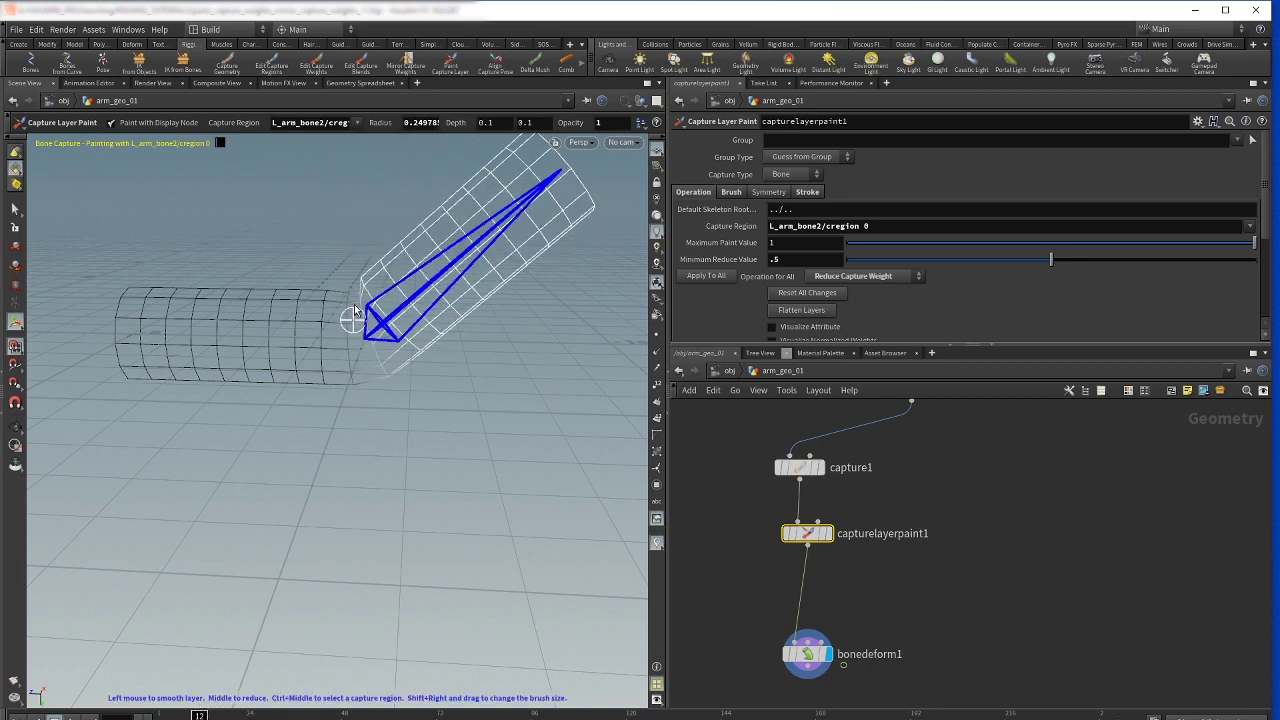
pyautogui.press('Escape')
pyautogui.moveTo(366, 449)
pyautogui.mouseDown()
pyautogui.moveTo(394, 414)
pyautogui.moveTo(394, 434)
pyautogui.moveTo(370, 425)
pyautogui.moveTo(497, 431)
pyautogui.moveTo(463, 437)
pyautogui.moveTo(462, 390)
pyautogui.moveTo(446, 451)
pyautogui.moveTo(378, 437)
pyautogui.moveTo(414, 466)
pyautogui.moveTo(389, 443)
pyautogui.moveTo(366, 346)
pyautogui.moveTo(386, 397)
pyautogui.moveTo(450, 405)
pyautogui.moveTo(461, 452)
pyautogui.moveTo(503, 354)
pyautogui.moveTo(492, 330)
pyautogui.moveTo(523, 346)
pyautogui.moveTo(494, 363)
pyautogui.moveTo(440, 349)
pyautogui.moveTo(491, 382)
pyautogui.moveTo(577, 357)
pyautogui.moveTo(471, 354)
pyautogui.moveTo(509, 360)
pyautogui.moveTo(474, 337)
pyautogui.mouseUp()
pyautogui.press('Return')
pyautogui.press('Escape')
pyautogui.press('Return')
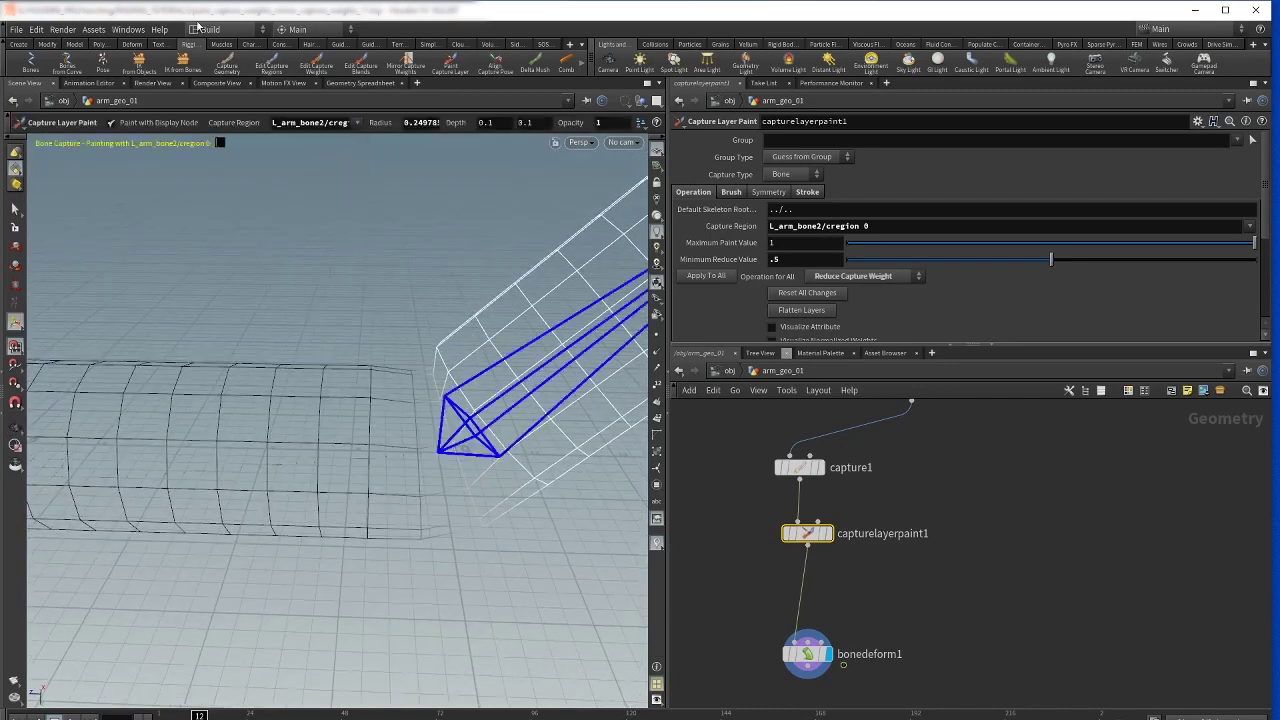
# Start Edit Capture Regions on arm_geo_01, then switch to Edit Capture Weights and pick points at the bent elbow
pyautogui.click(266, 65)
pyautogui.moveTo(480, 360)
pyautogui.mouseDown()
pyautogui.moveTo(491, 357)
pyautogui.moveTo(470, 365)
pyautogui.mouseUp()
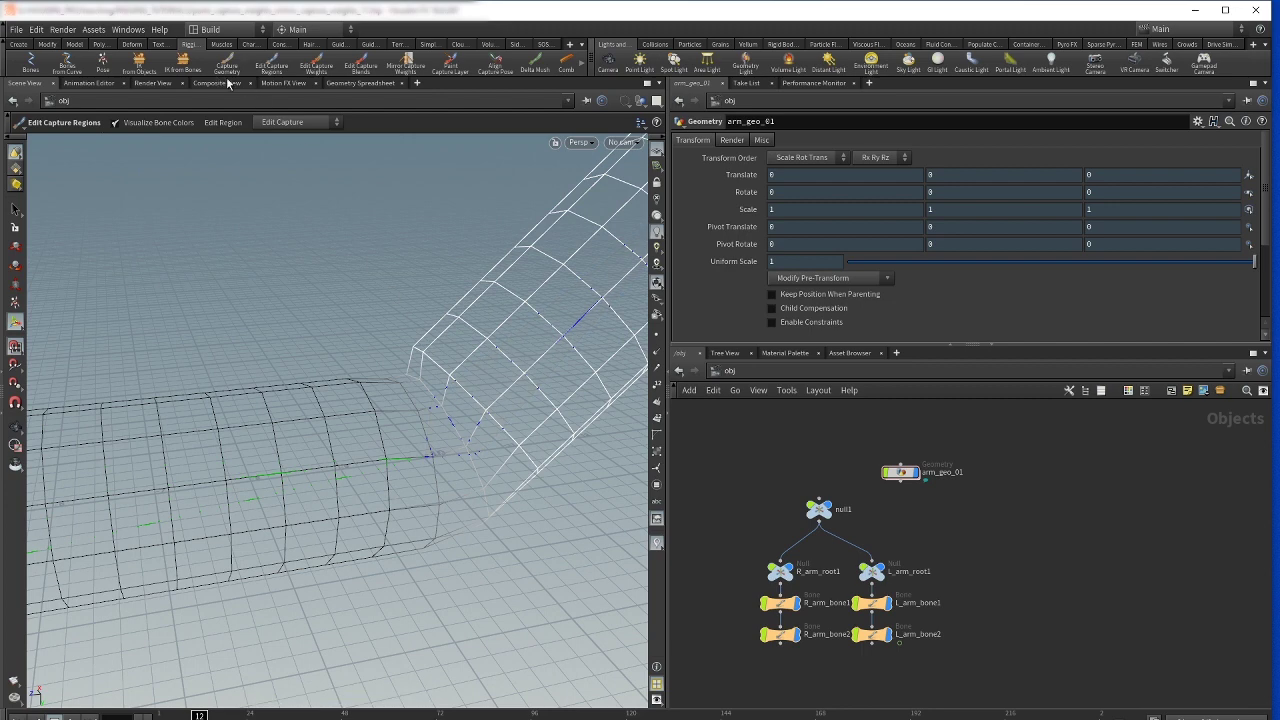
pyautogui.click(317, 64)
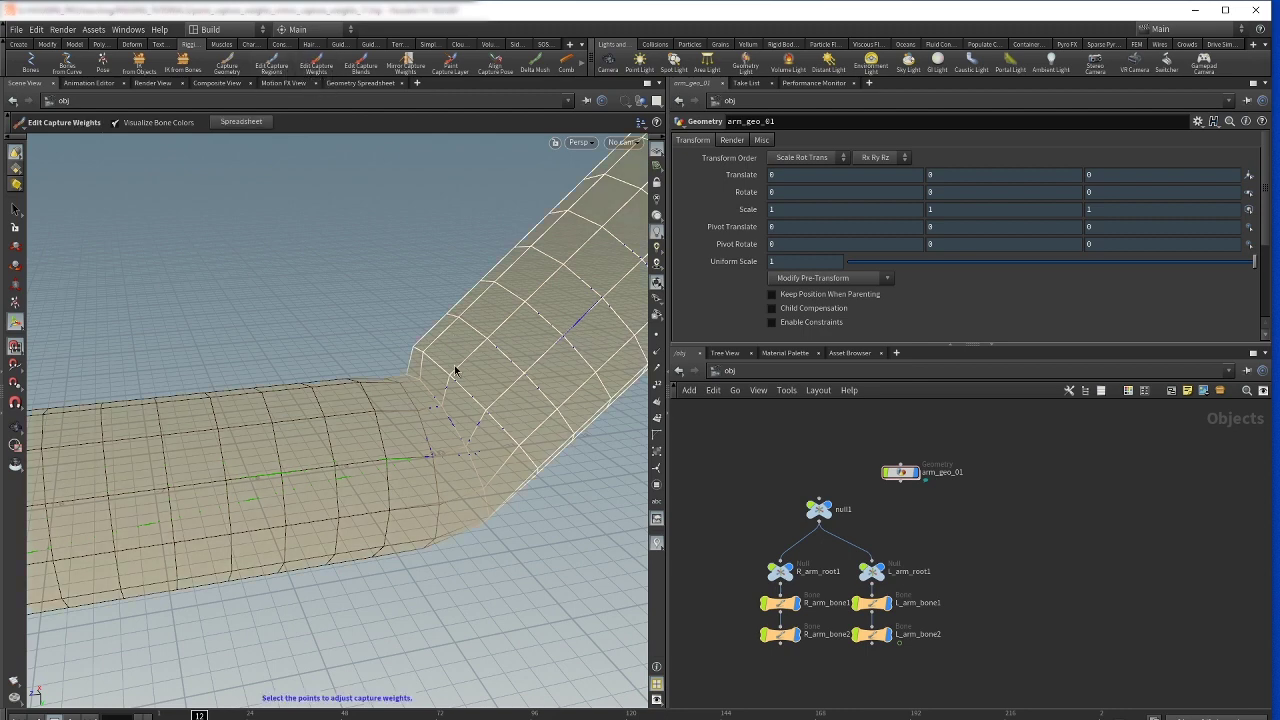
pyautogui.press('Escape')
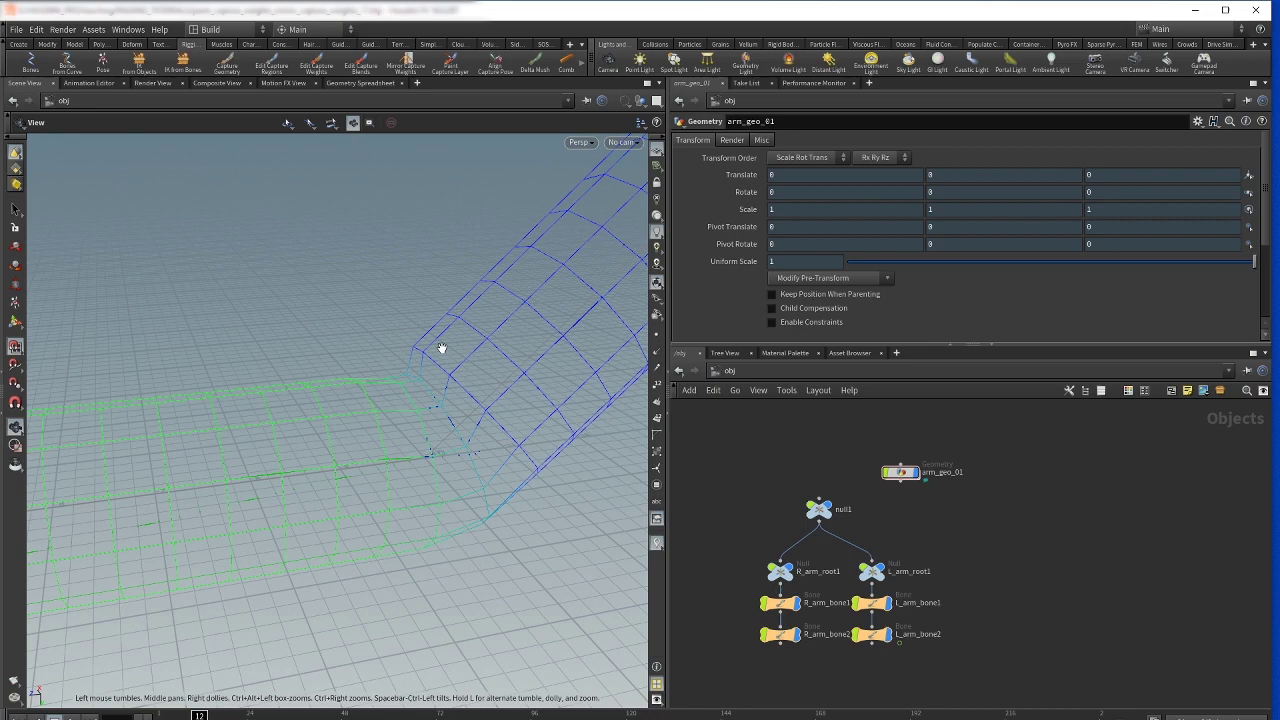
pyautogui.press('Return')
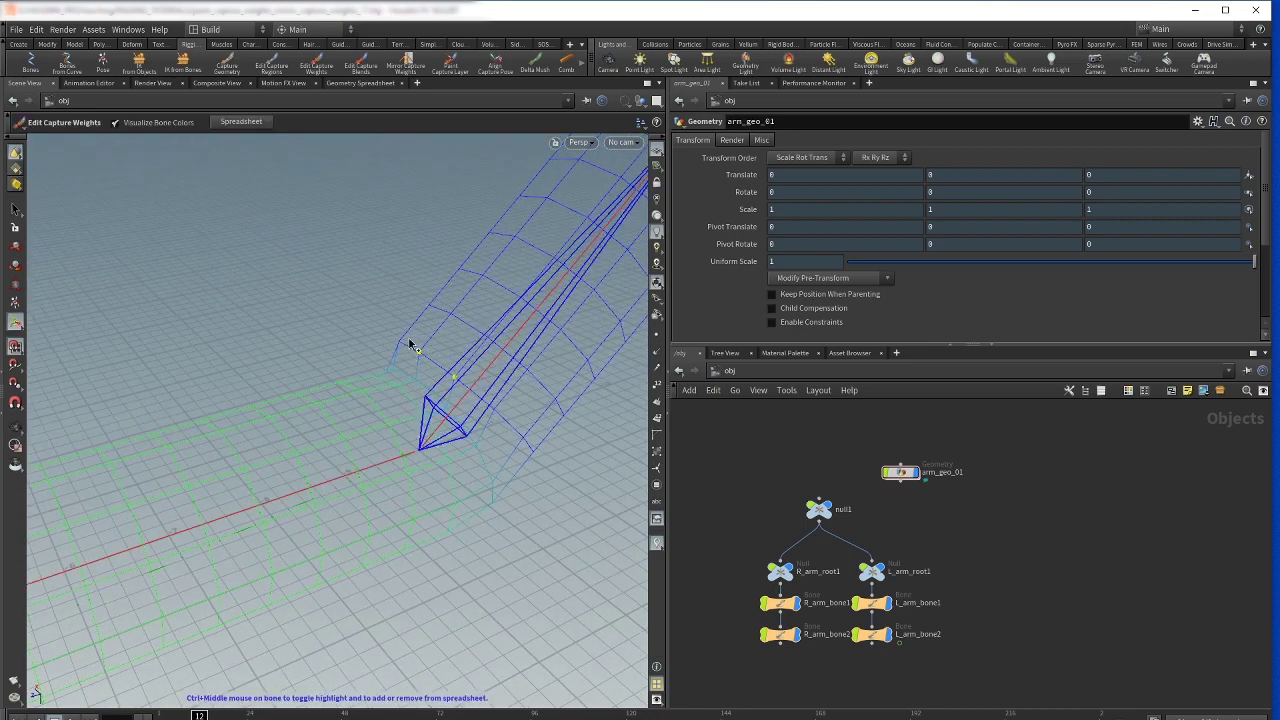
# Select the row of points along the inner side of the elbow ring at the start of L_arm_bone2 for weight editing
pyautogui.press('Escape')
pyautogui.moveTo(403, 306); pyautogui.dragTo(486, 303)
pyautogui.press('Return')
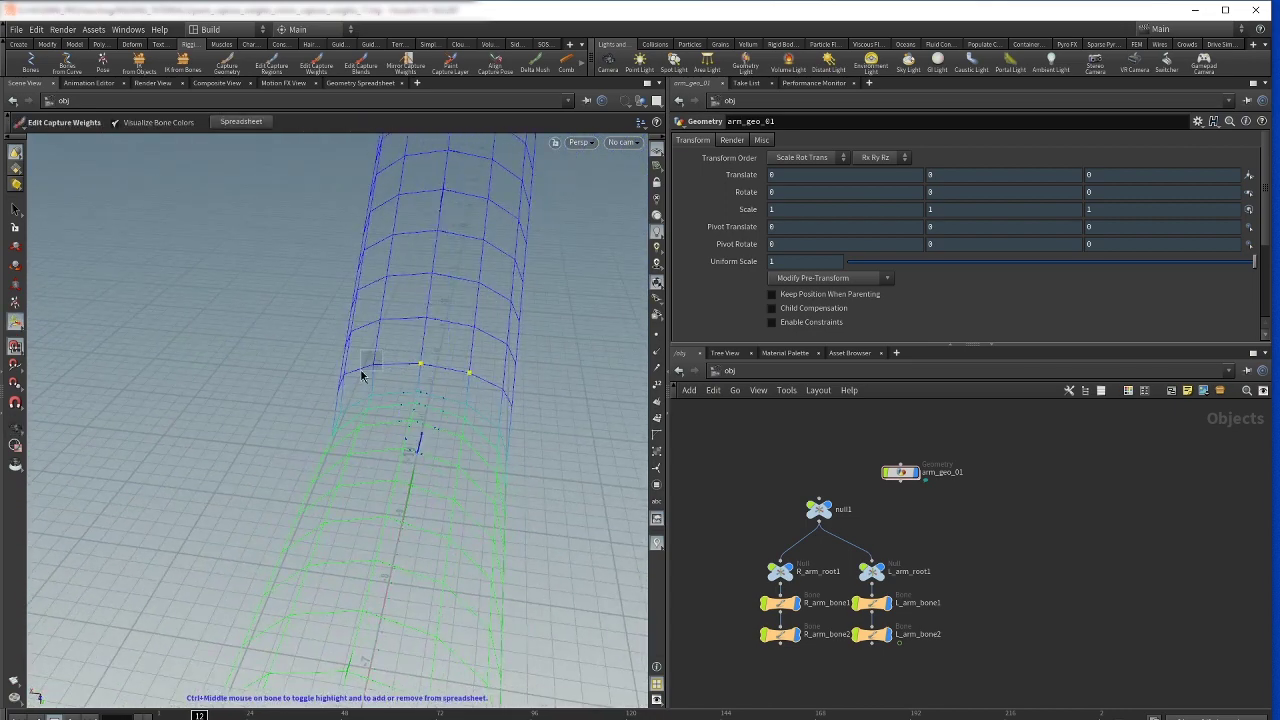
pyautogui.press('Escape')
pyautogui.moveTo(352, 314); pyautogui.dragTo(382, 390)
pyautogui.press('Return')
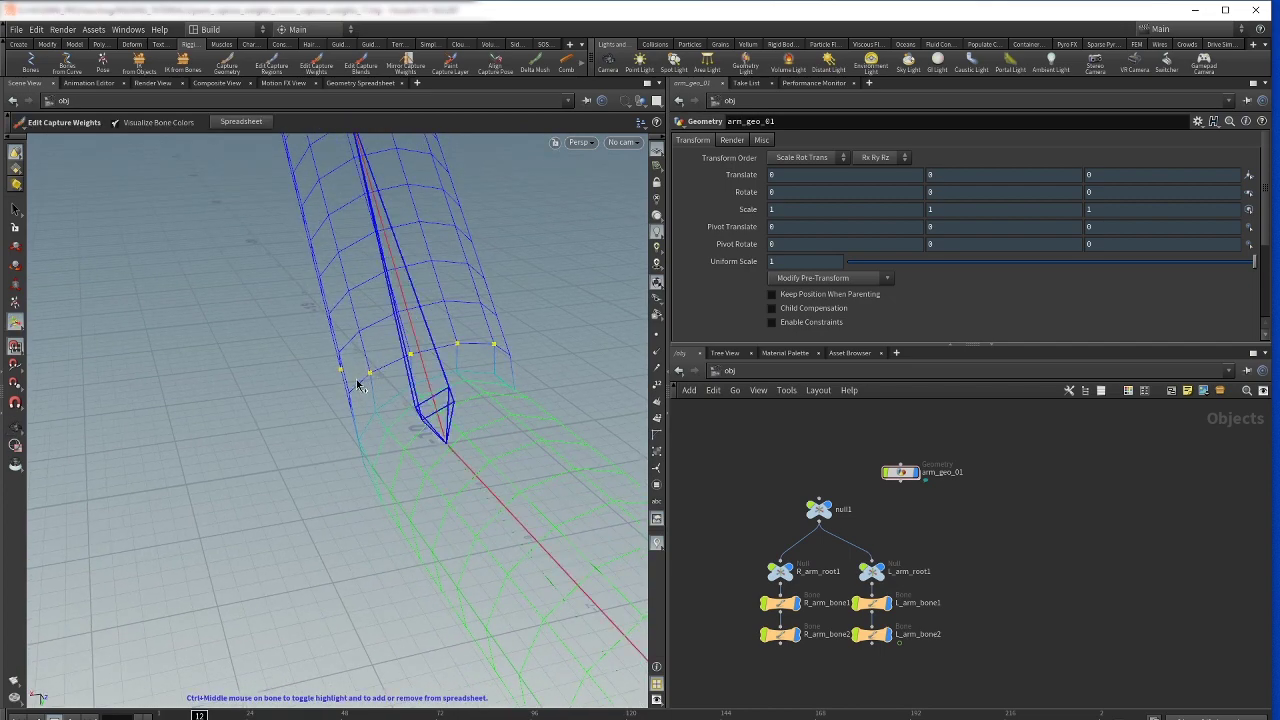
pyautogui.moveTo(395, 318); pyautogui.dragTo(507, 370)
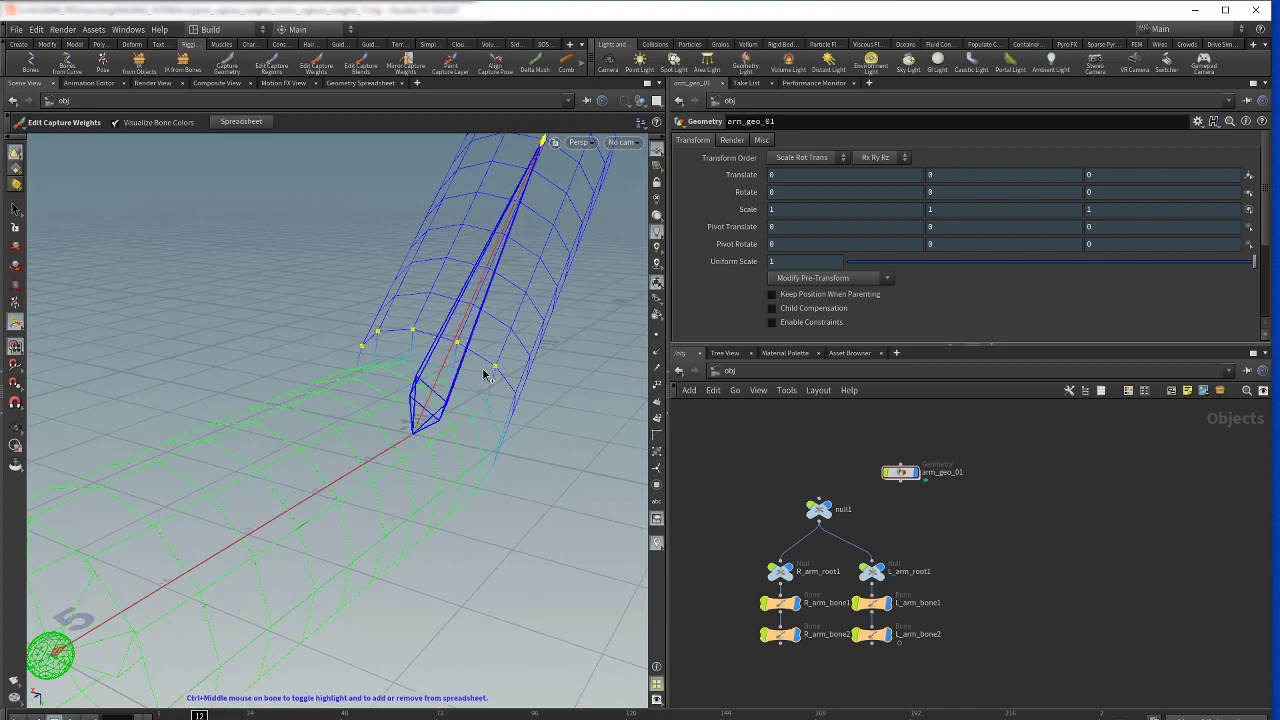
pyautogui.moveTo(507, 317); pyautogui.dragTo(424, 290)
# Reselect the inner elbow points and adjust their capture weight with the handle on L_arm_bone2
pyautogui.press('Escape')
pyautogui.moveTo(500, 340); pyautogui.dragTo(528, 338)
pyautogui.press('Return')
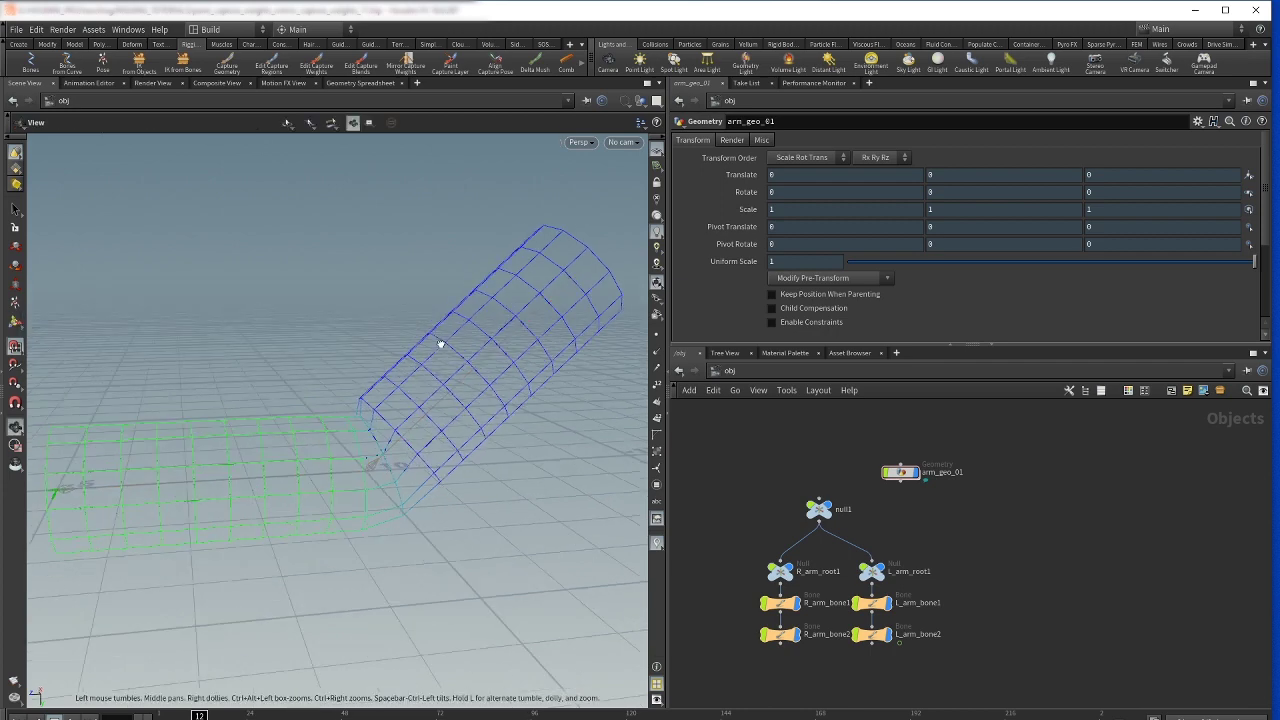
pyautogui.keyDown('alt'); pyautogui.moveTo(437, 346); pyautogui.dragTo(380, 430); pyautogui.keyUp('alt')
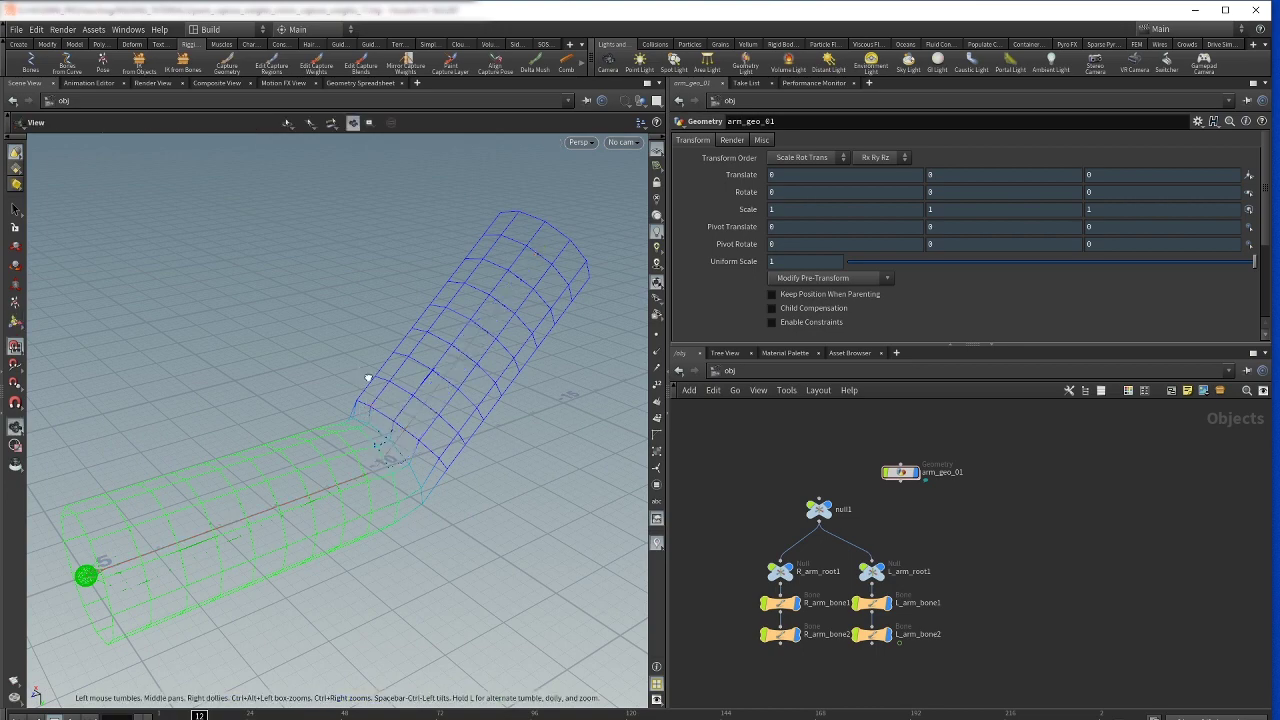
pyautogui.keyDown('alt'); pyautogui.moveTo(366, 374); pyautogui.dragTo(383, 416); pyautogui.keyUp('alt')
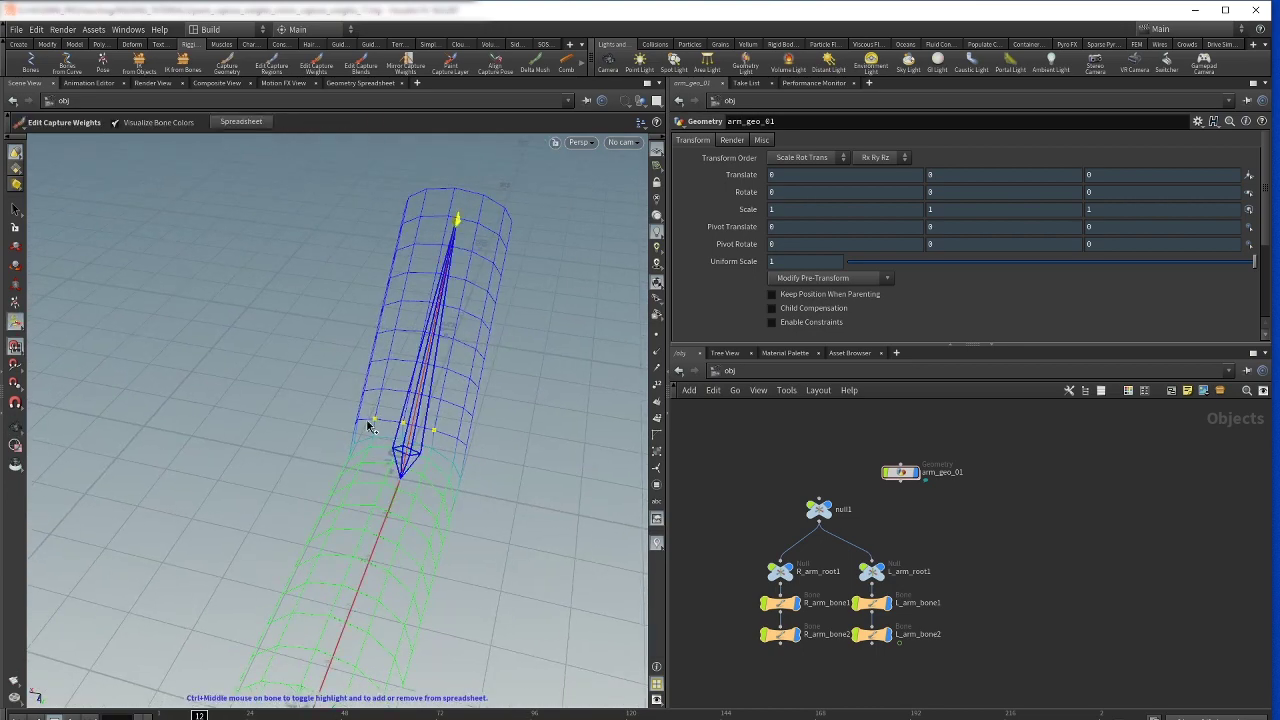
pyautogui.keyDown('alt'); pyautogui.moveTo(473, 342); pyautogui.dragTo(449, 283); pyautogui.keyUp('alt')
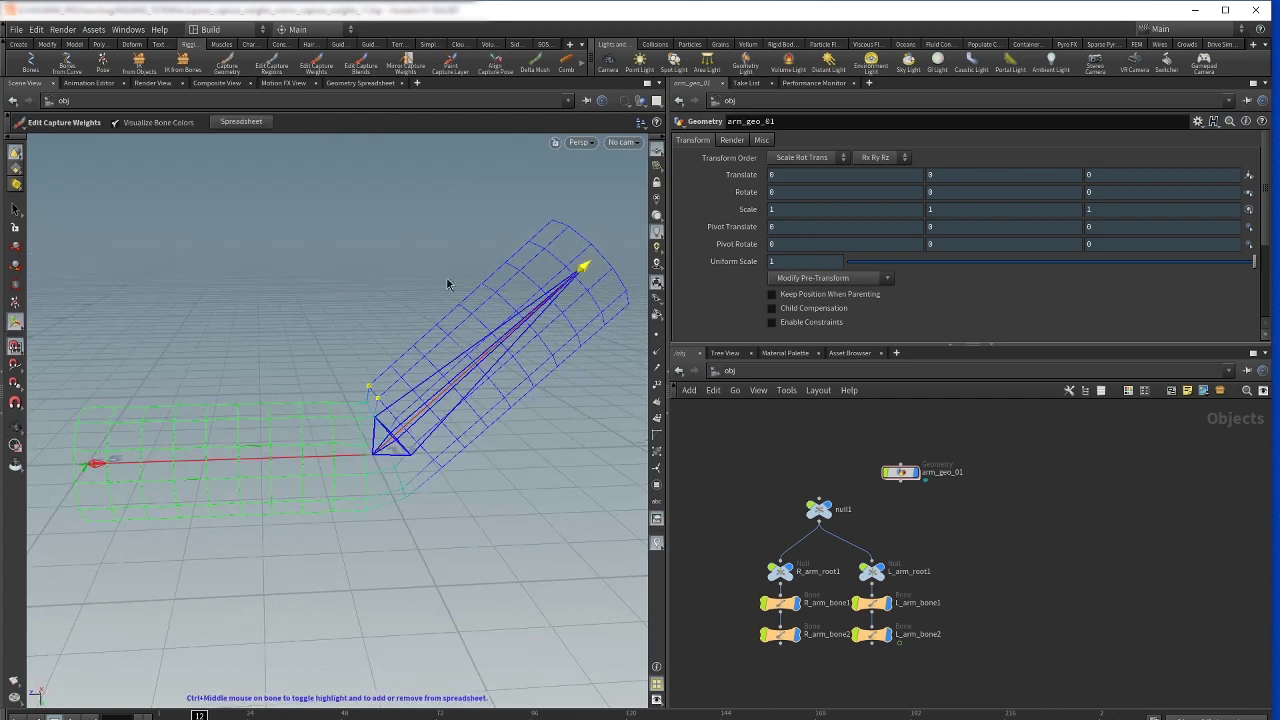
pyautogui.click(578, 273)
pyautogui.press('Escape')
pyautogui.moveTo(269, 337); pyautogui.dragTo(470, 400)
pyautogui.press('Return')
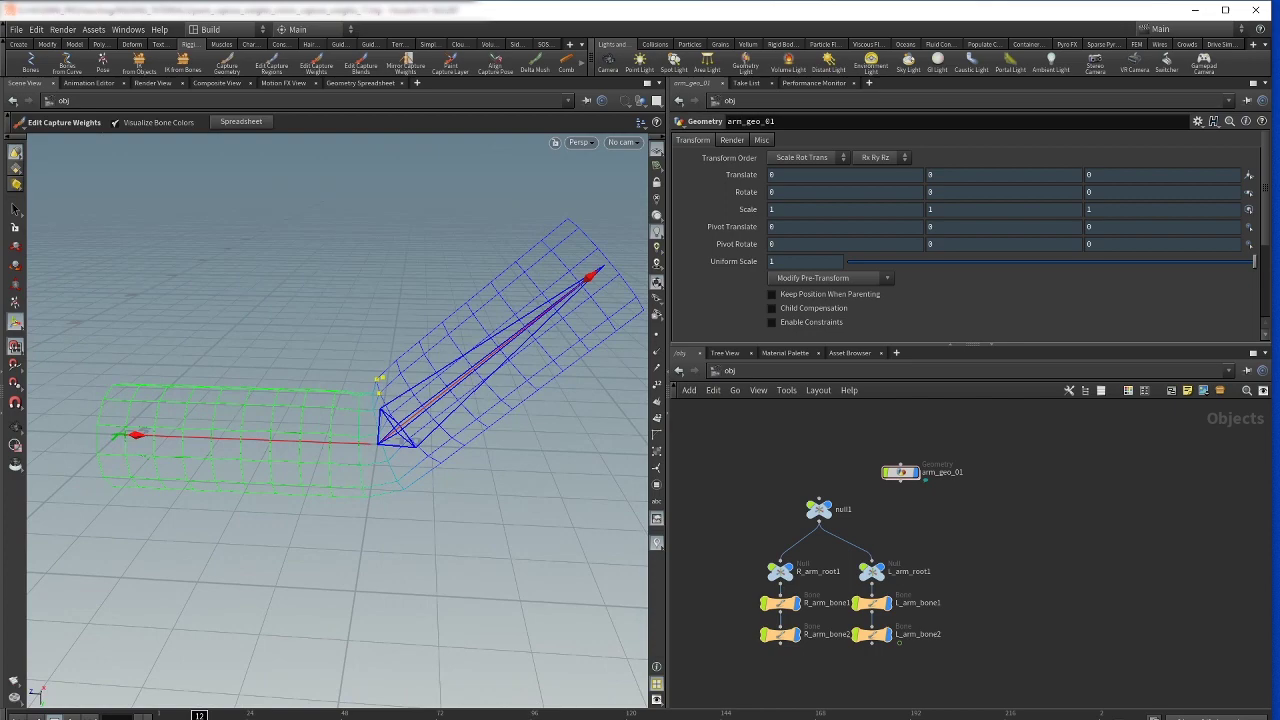
# Scrub to frame 19, adjust the selected points' weight with the handle on L_arm_bone1, and return to frame 1
pyautogui.moveTo(202, 715); pyautogui.dragTo(226, 715)
pyautogui.press('Escape')
pyautogui.moveTo(360, 362)
pyautogui.mouseDown()
pyautogui.moveTo(409, 351)
pyautogui.moveTo(366, 370)
pyautogui.moveTo(366, 357)
pyautogui.mouseUp()
pyautogui.press('Return')
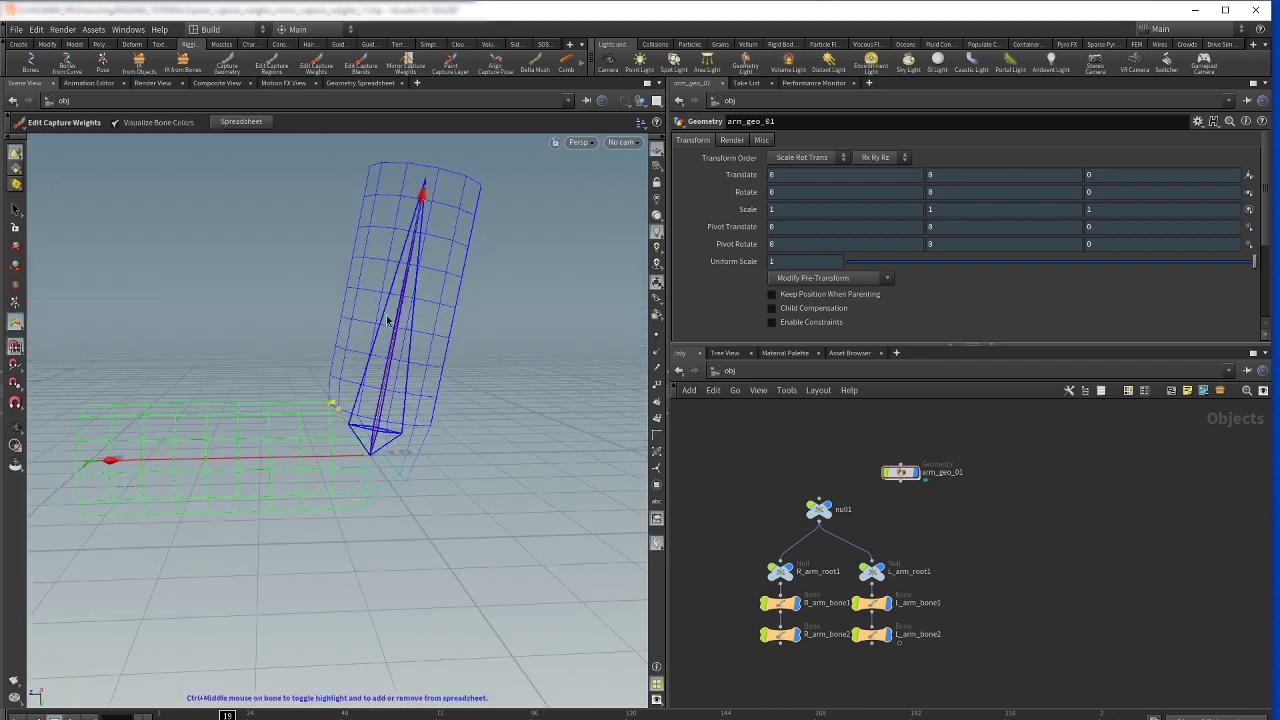
pyautogui.click(123, 461)
pyautogui.moveTo(226, 713); pyautogui.dragTo(162, 713)
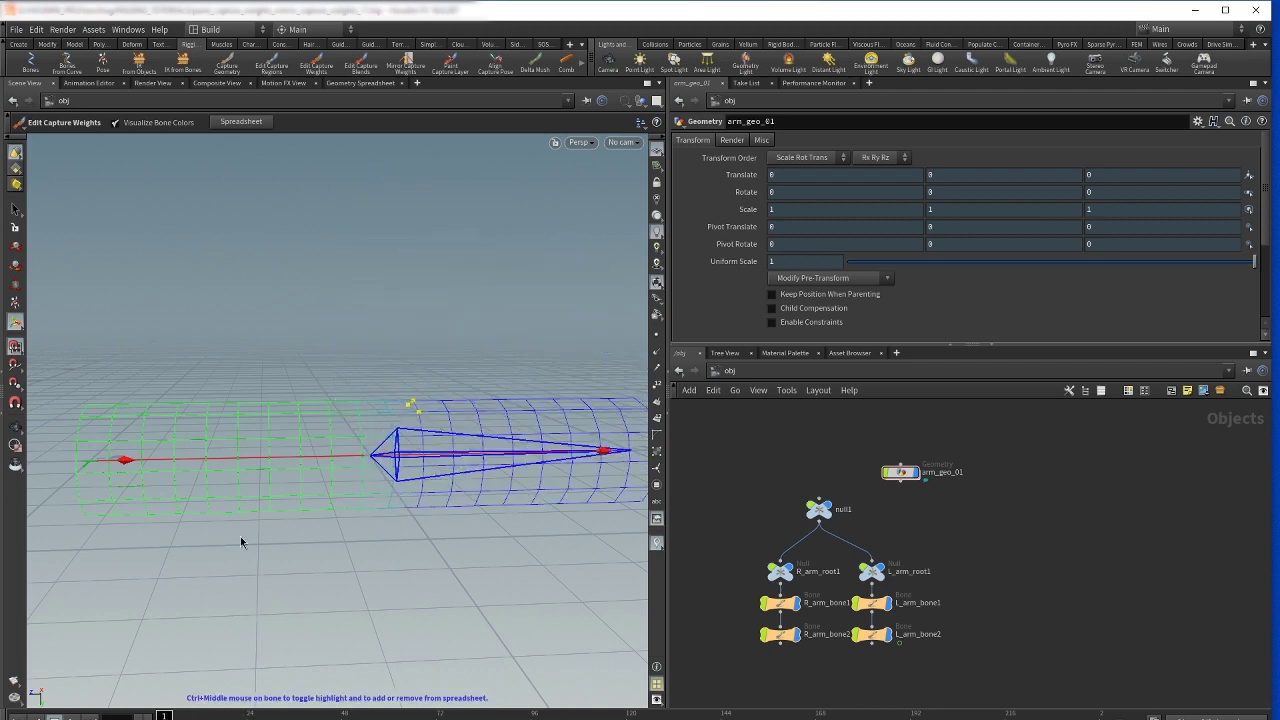
pyautogui.moveTo(1124, 545); pyautogui.dragTo(1144, 607, button='middle')
pyautogui.scroll(-5, 1144, 607)
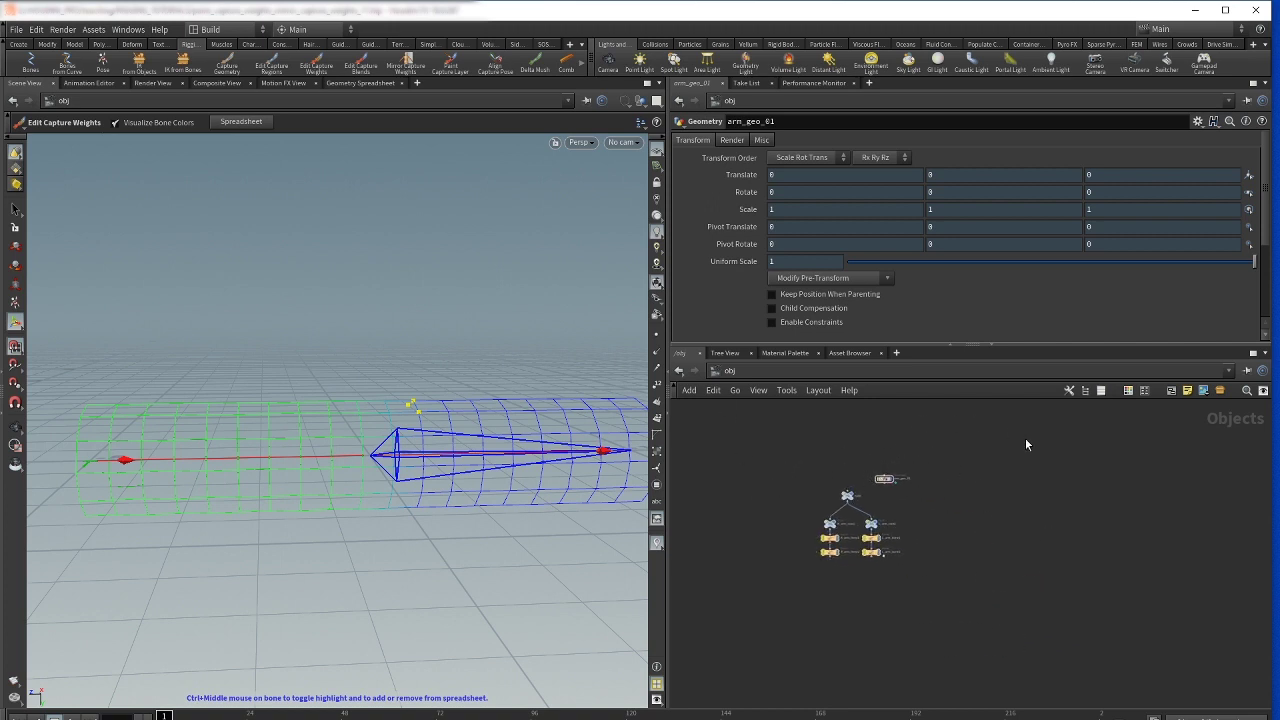
pyautogui.moveTo(1033, 458); pyautogui.dragTo(989, 455, button='middle')
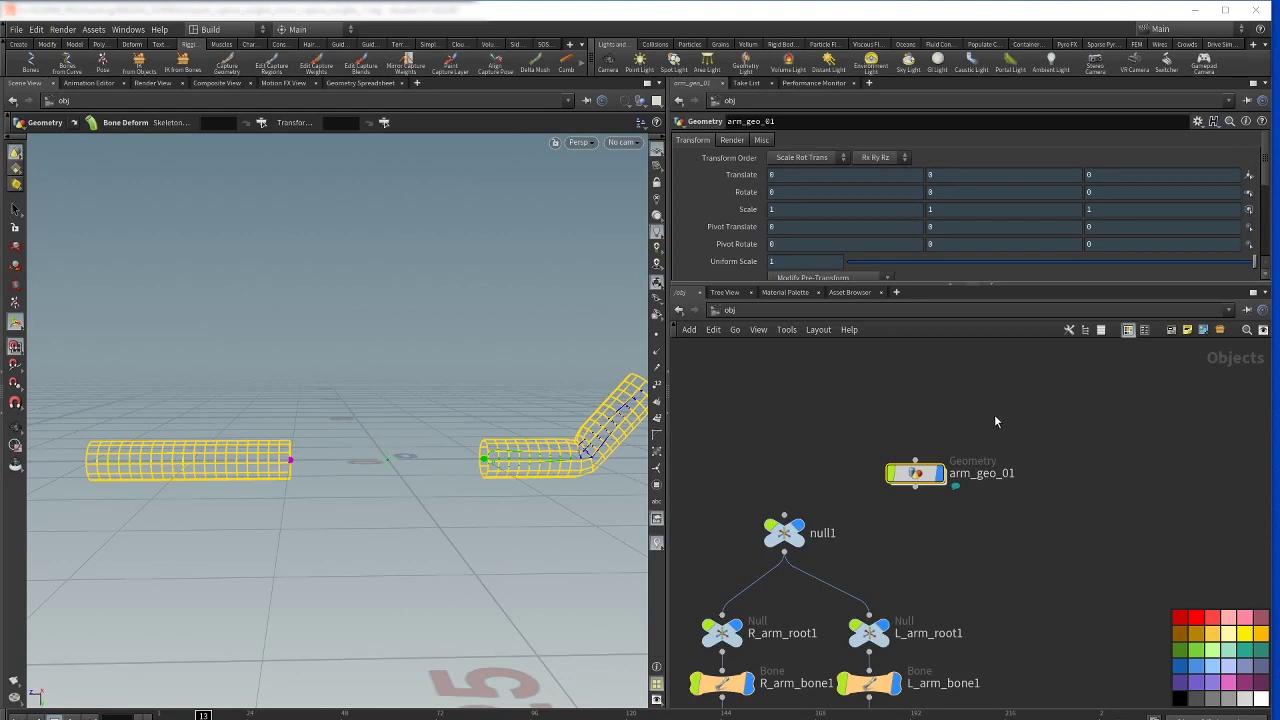
pyautogui.scroll(3, 960, 405)
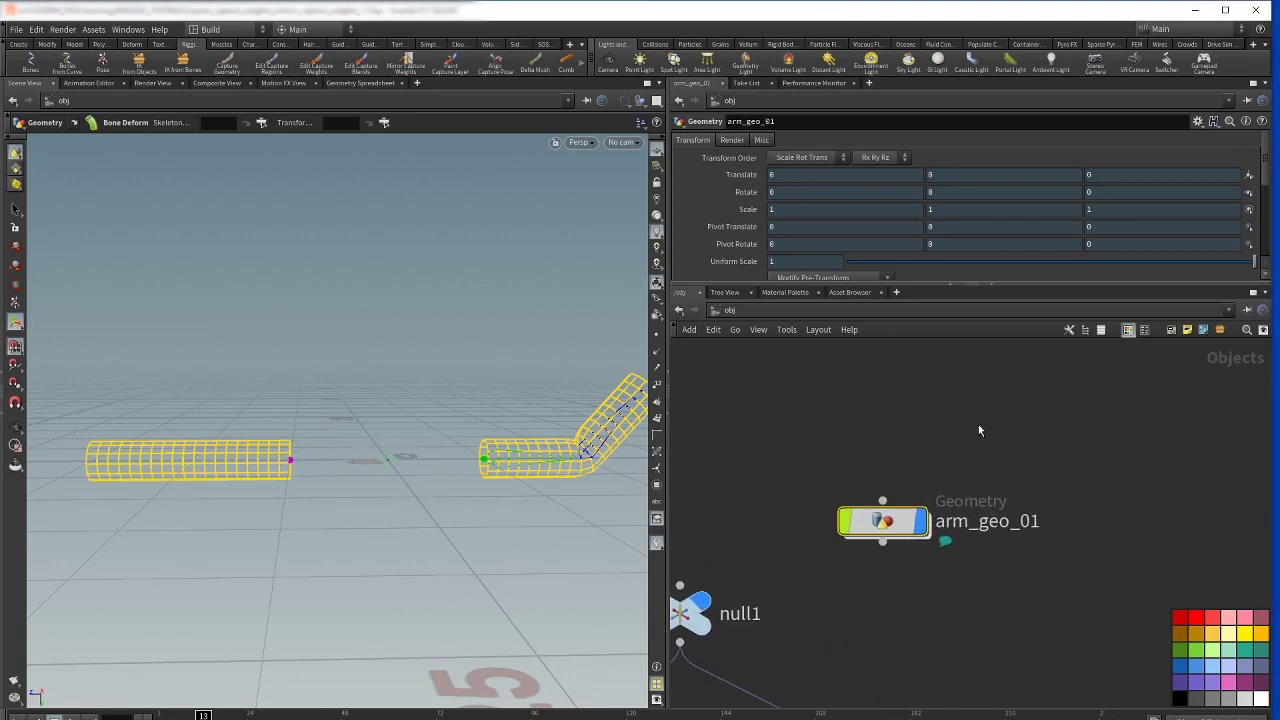
# Enter the arm_geo_01 network and select the captureoverride1 node to show its parameters
pyautogui.moveTo(978, 424); pyautogui.dragTo(998, 348, button='middle')
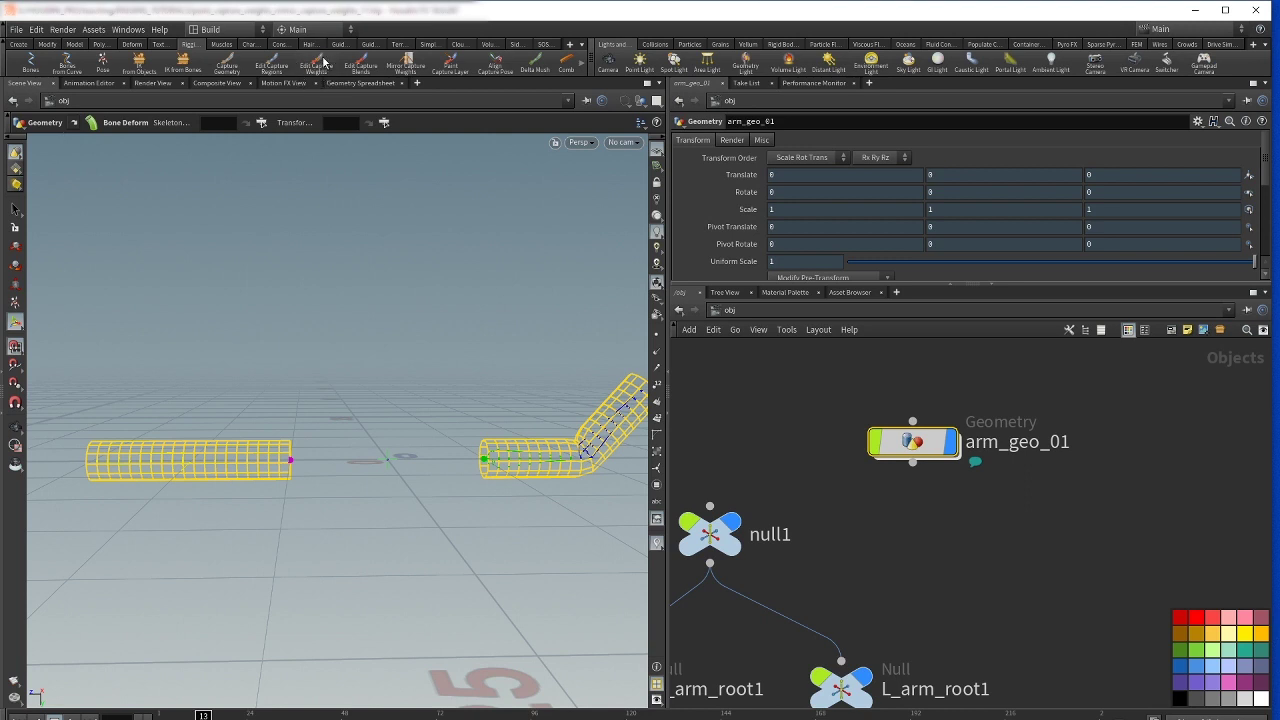
pyautogui.doubleClick(912, 443)
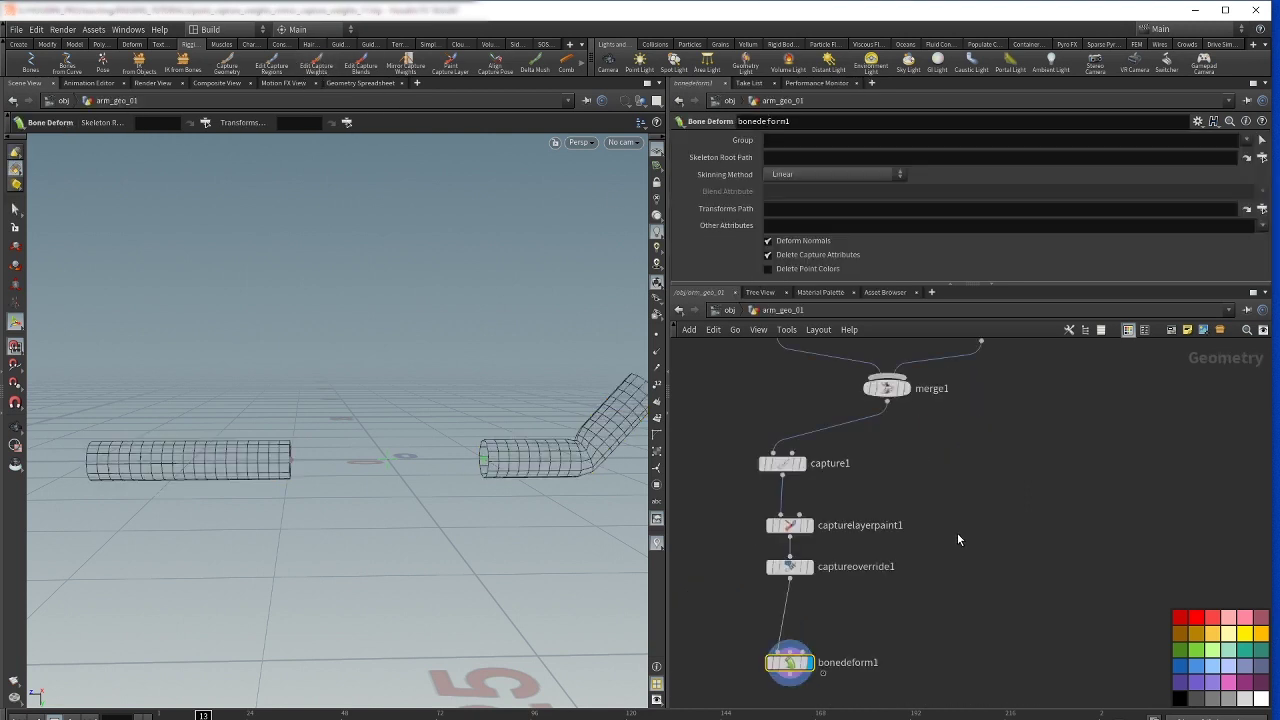
pyautogui.moveTo(955, 476); pyautogui.dragTo(971, 393, button='middle')
pyautogui.moveTo(902, 482)
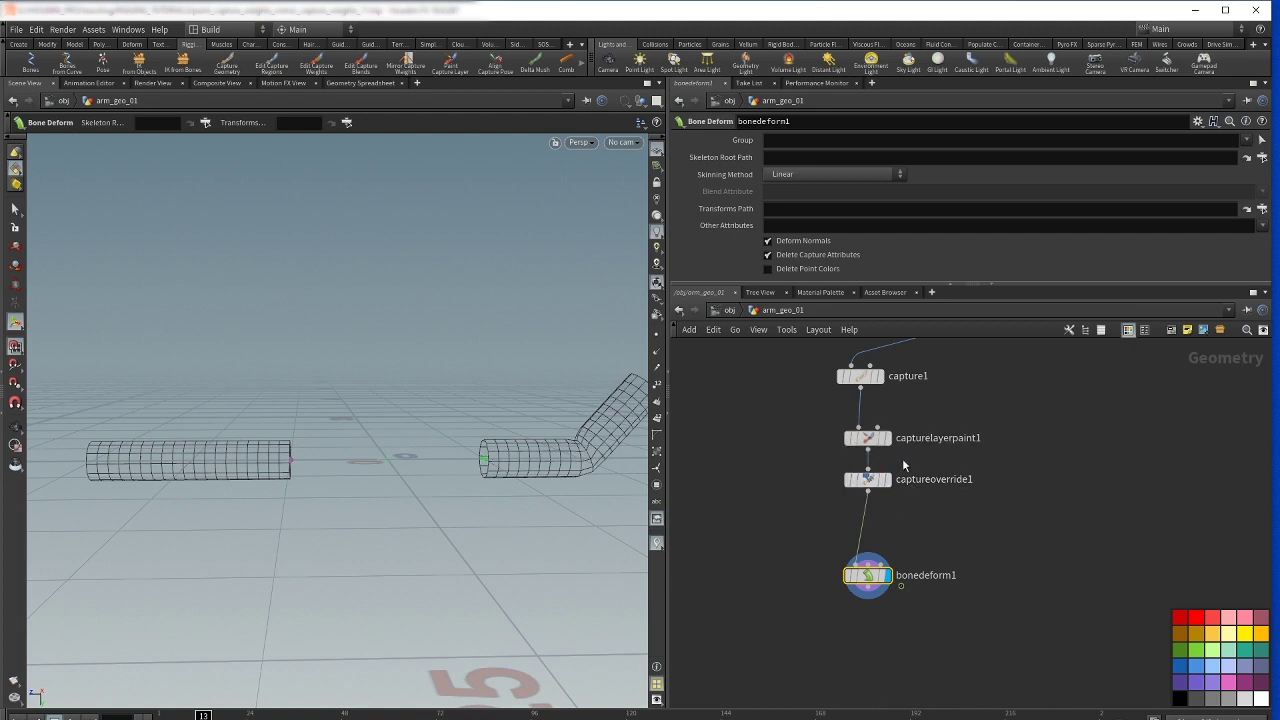
pyautogui.moveTo(870, 482); pyautogui.dragTo(872, 476)
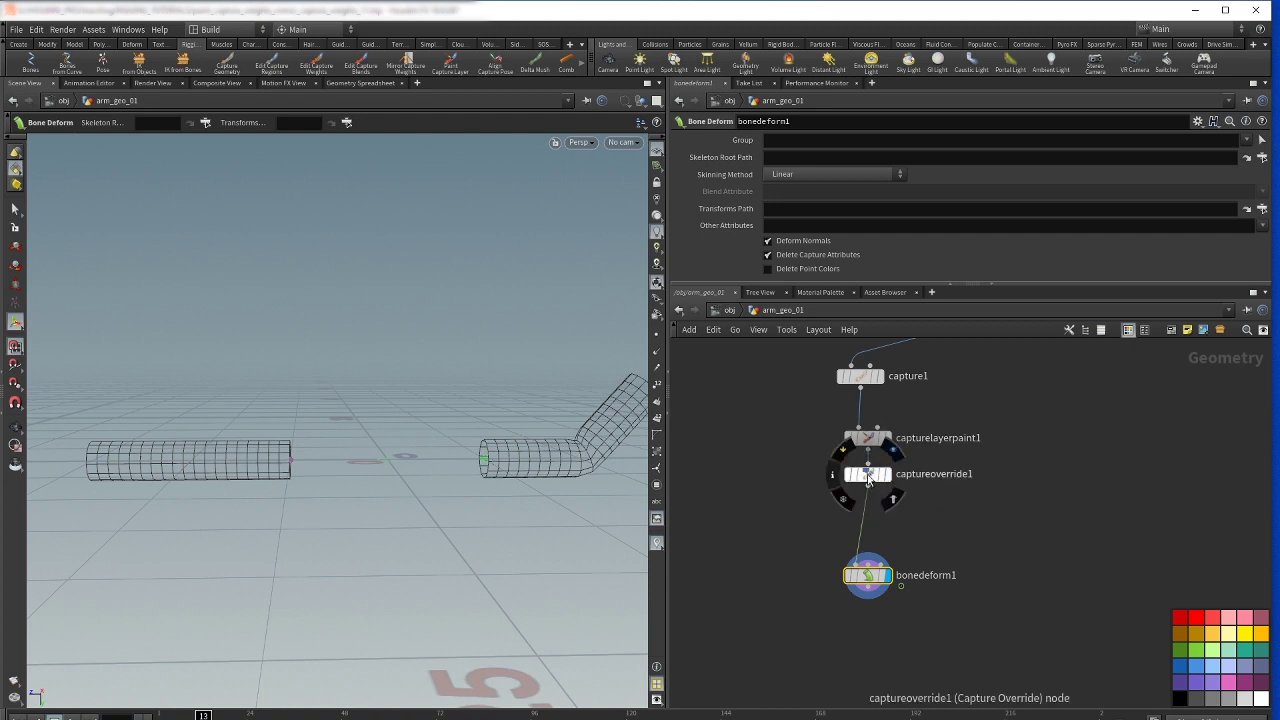
pyautogui.click(868, 478)
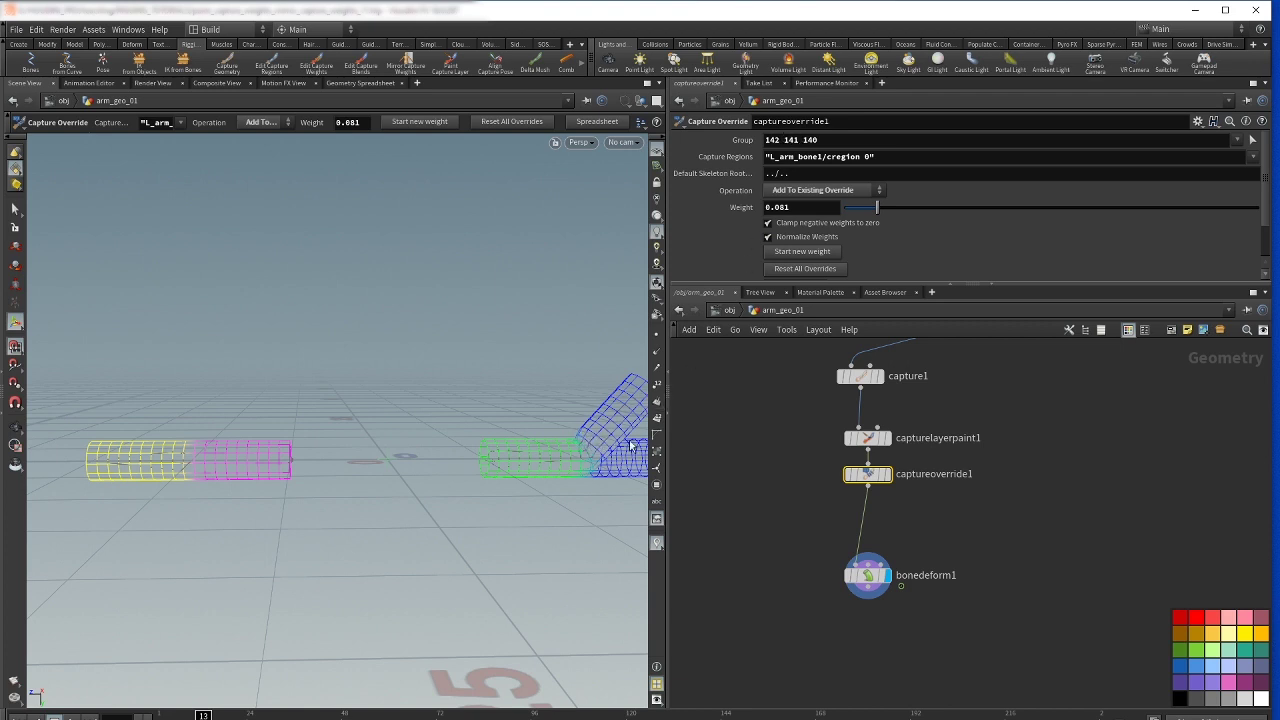
# Display point numbers on the arm mesh and frame the bent elbow of the left arm closely
pyautogui.press('Escape')
pyautogui.keyDown('alt'); pyautogui.moveTo(539, 424); pyautogui.dragTo(431, 374, button='middle'); pyautogui.keyUp('alt')
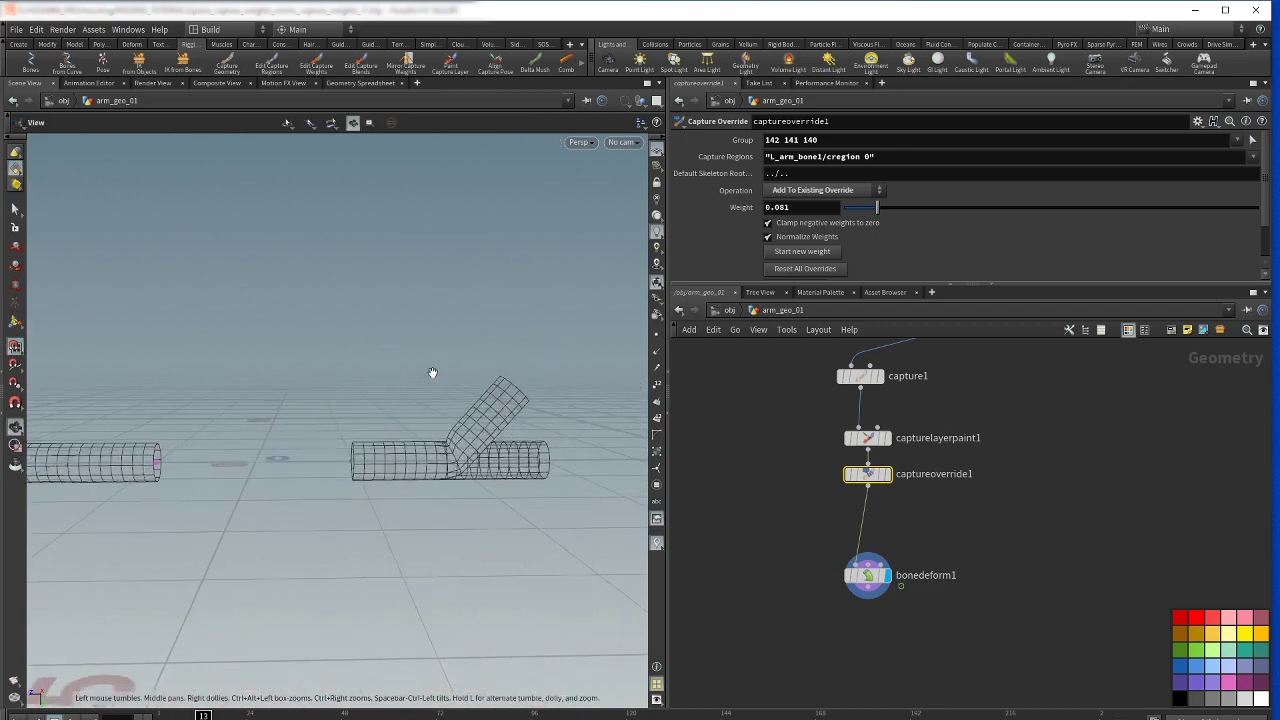
pyautogui.click(656, 388)
pyautogui.press('Escape')
pyautogui.moveTo(443, 360); pyautogui.dragTo(580, 494)
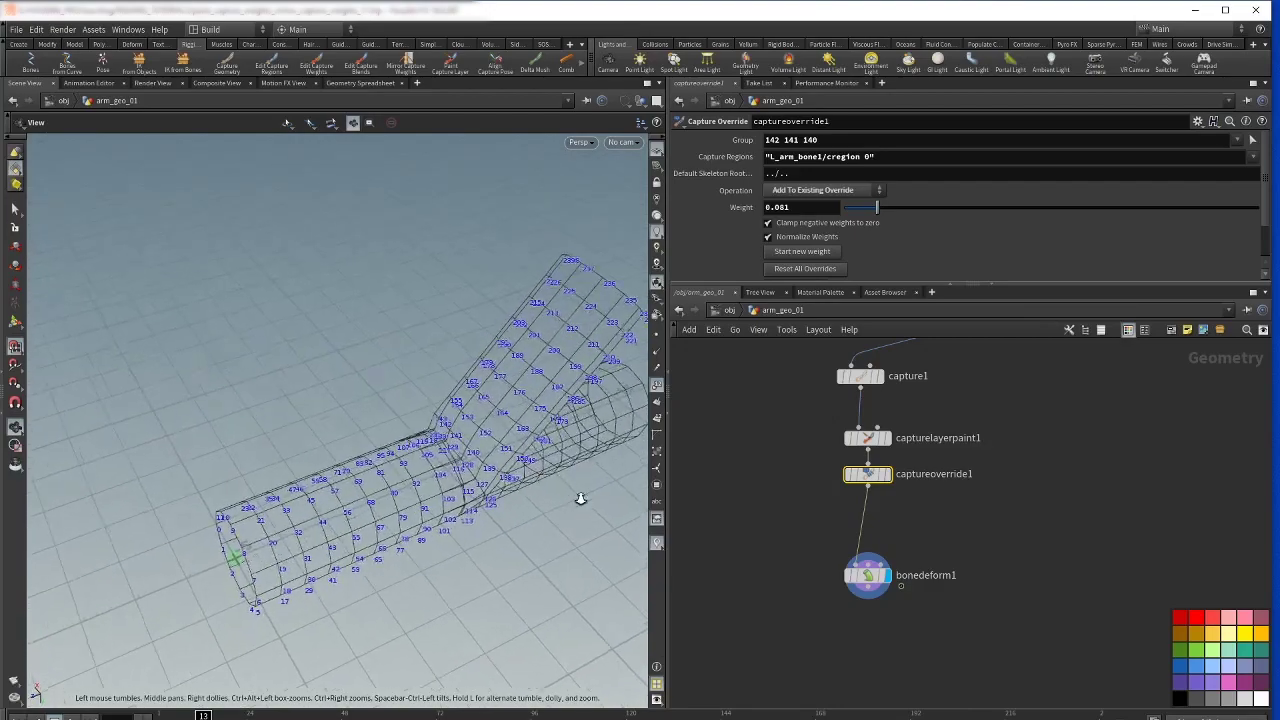
pyautogui.moveTo(580, 494); pyautogui.dragTo(688, 502, button='right')
pyautogui.moveTo(568, 497); pyautogui.dragTo(450, 448)
pyautogui.press('Return')
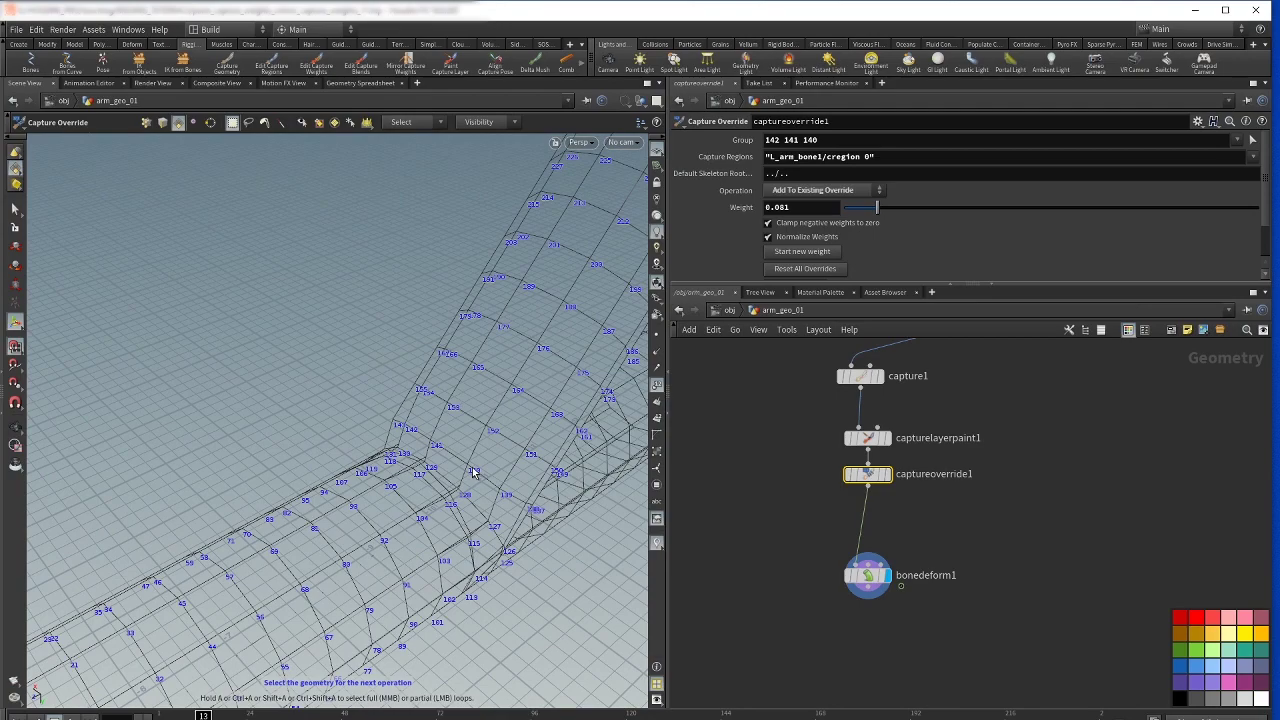
# Set the override weight of points 142, 141 and 140 for L_arm_bone1 to 0.047
pyautogui.moveTo(390, 313); pyautogui.dragTo(451, 249)
pyautogui.press('Escape')
pyautogui.press('Return')
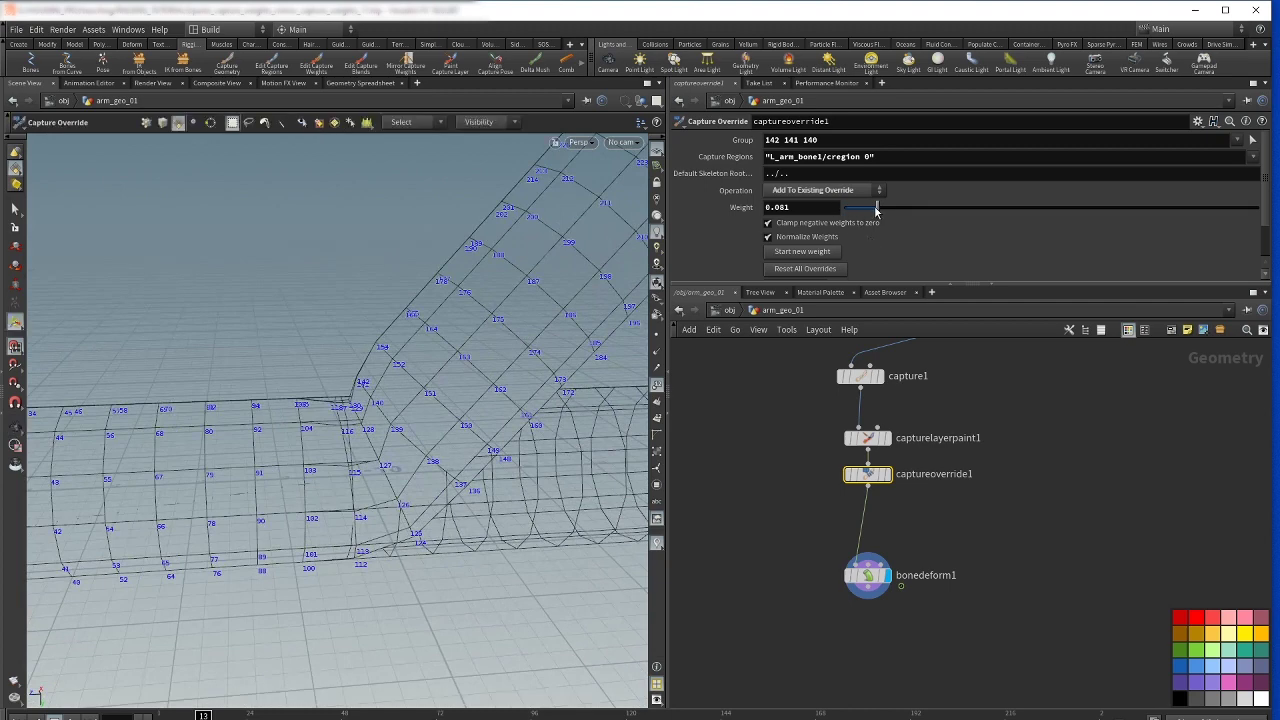
pyautogui.moveTo(879, 209)
pyautogui.mouseDown()
pyautogui.moveTo(925, 208)
pyautogui.moveTo(865, 213)
pyautogui.mouseUp()
pyautogui.moveTo(1012, 504); pyautogui.dragTo(966, 489, button='middle')
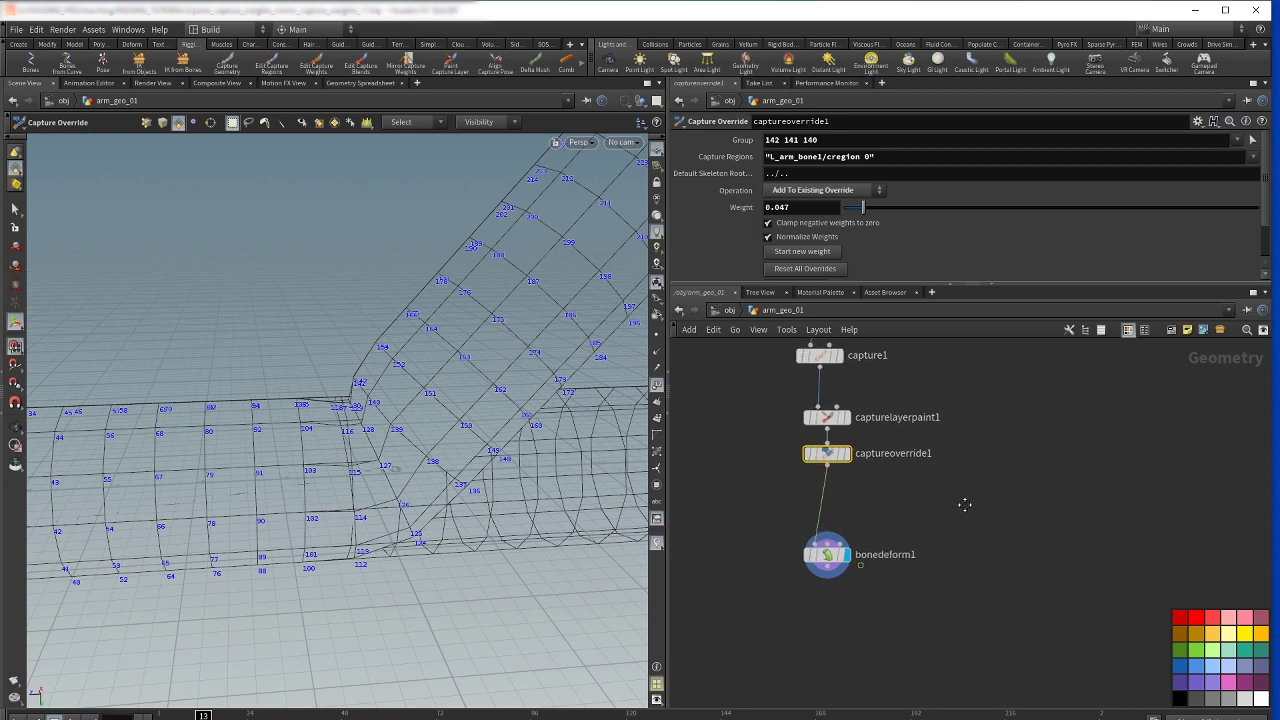
pyautogui.moveTo(840, 478)
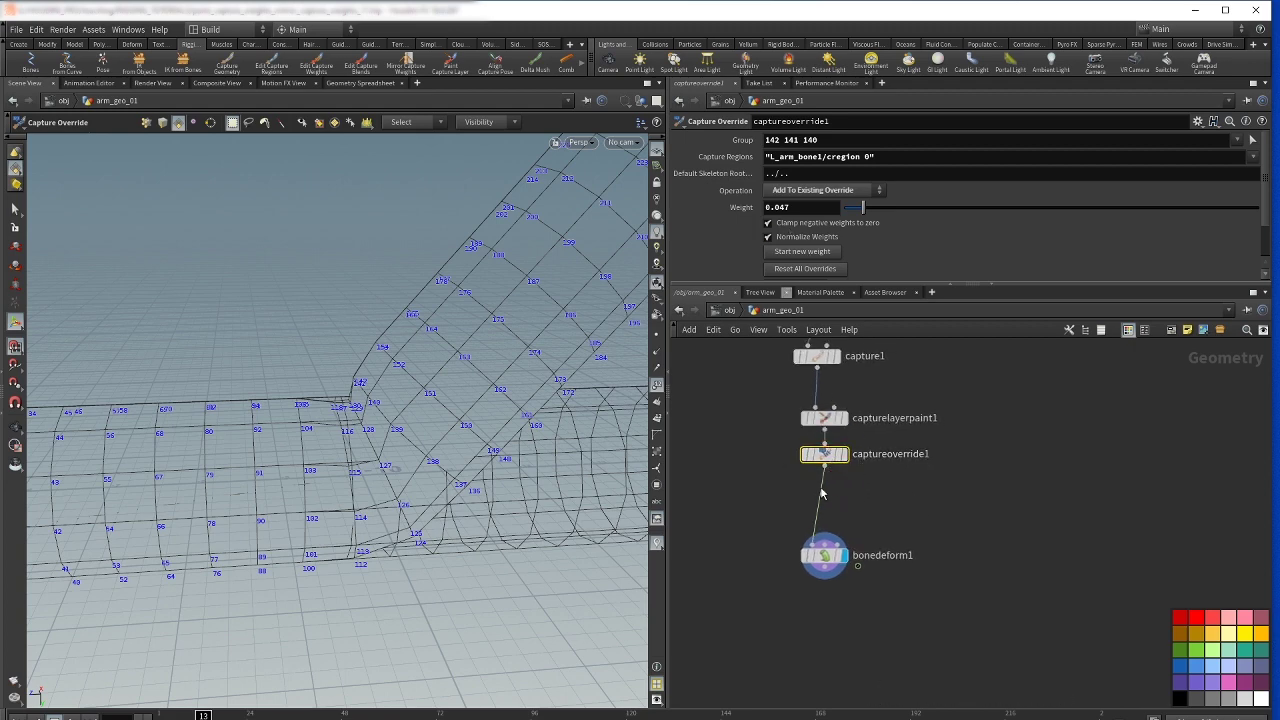
pyautogui.moveTo(907, 440); pyautogui.dragTo(936, 467, button='middle')
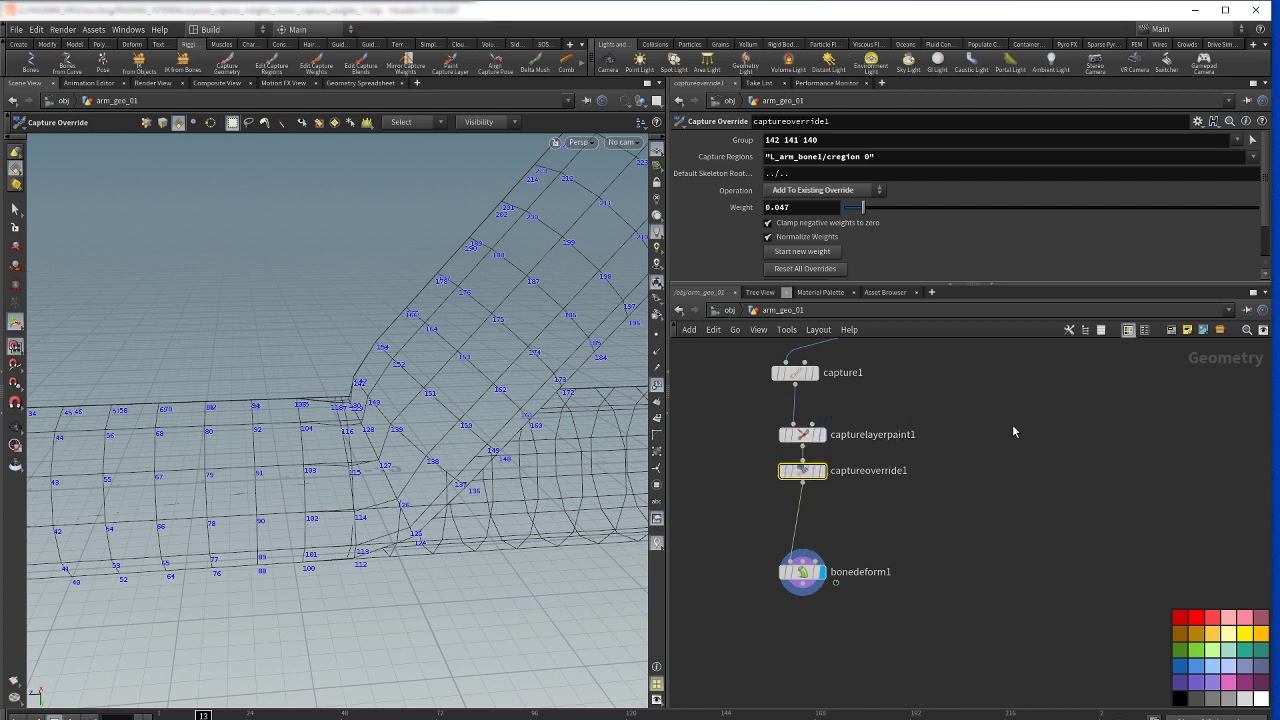
pyautogui.moveTo(1055, 468); pyautogui.dragTo(1074, 500, button='middle')
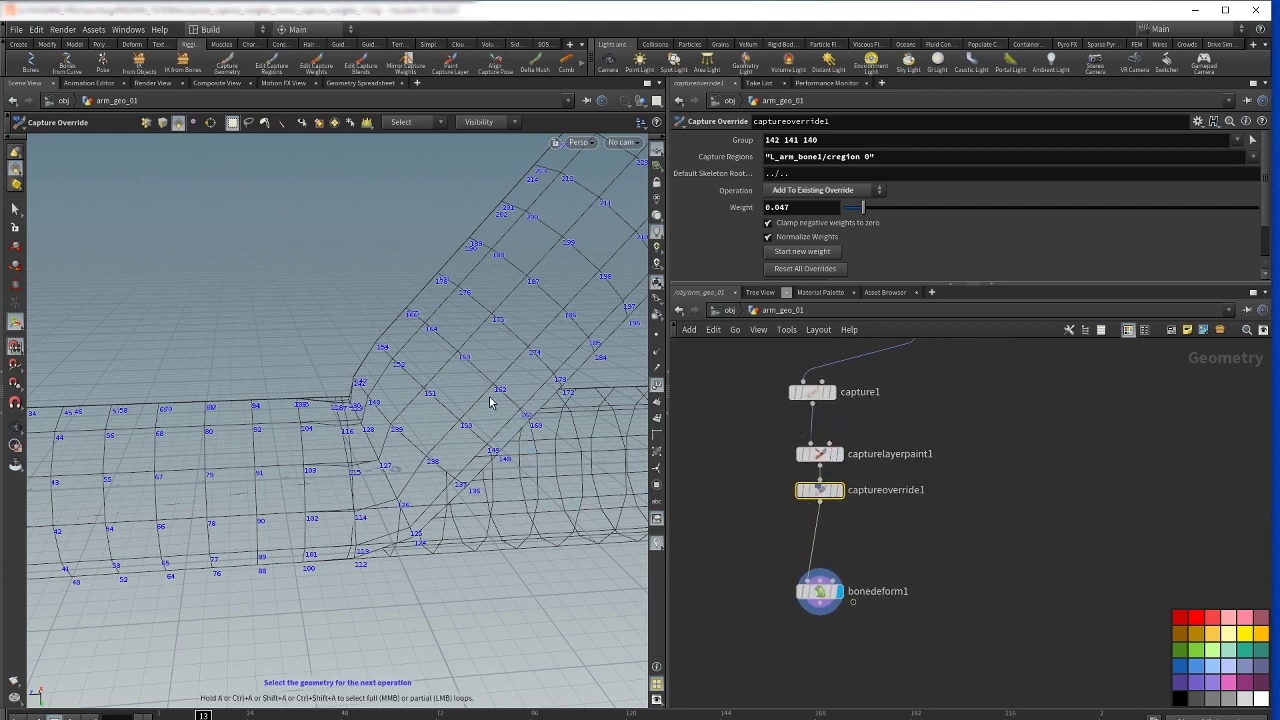
pyautogui.moveTo(1038, 463); pyautogui.dragTo(1033, 381, button='middle')
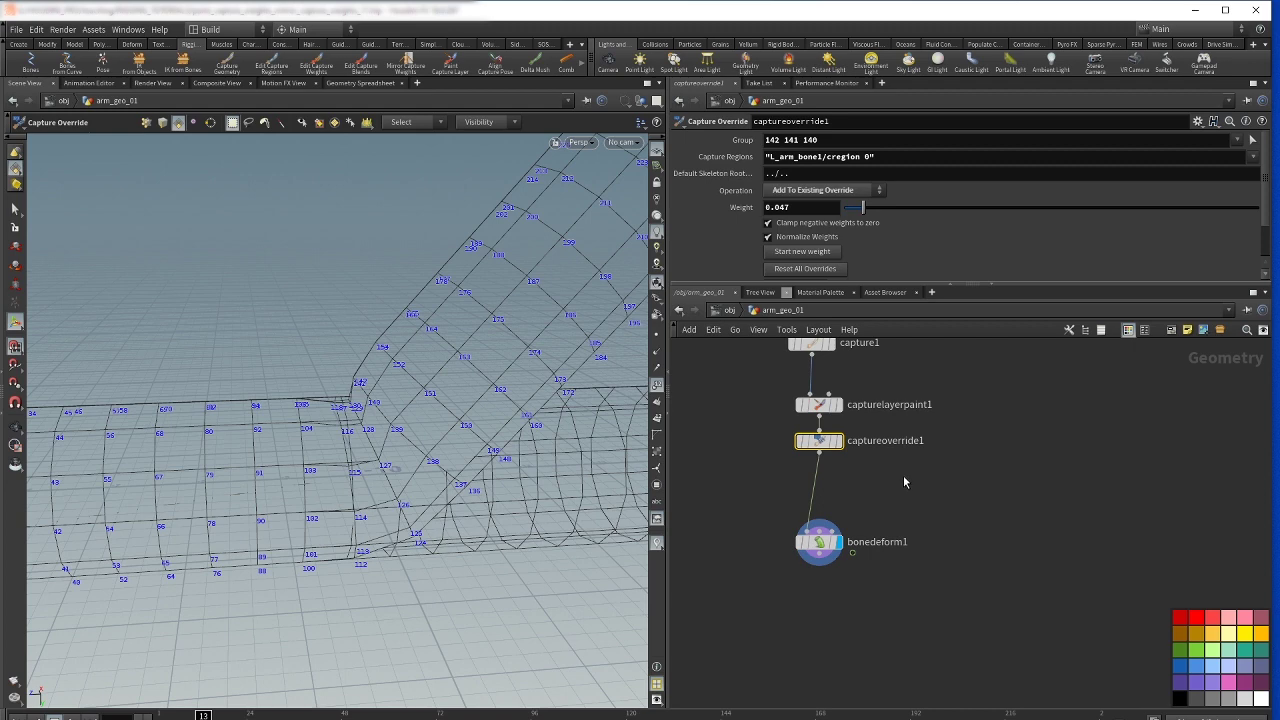
pyautogui.scroll(-1, 1057, 409)
pyautogui.moveTo(1057, 409); pyautogui.dragTo(1004, 495, button='middle')
pyautogui.scroll(-1, 1060, 532)
pyautogui.scroll(1, 1051, 531)
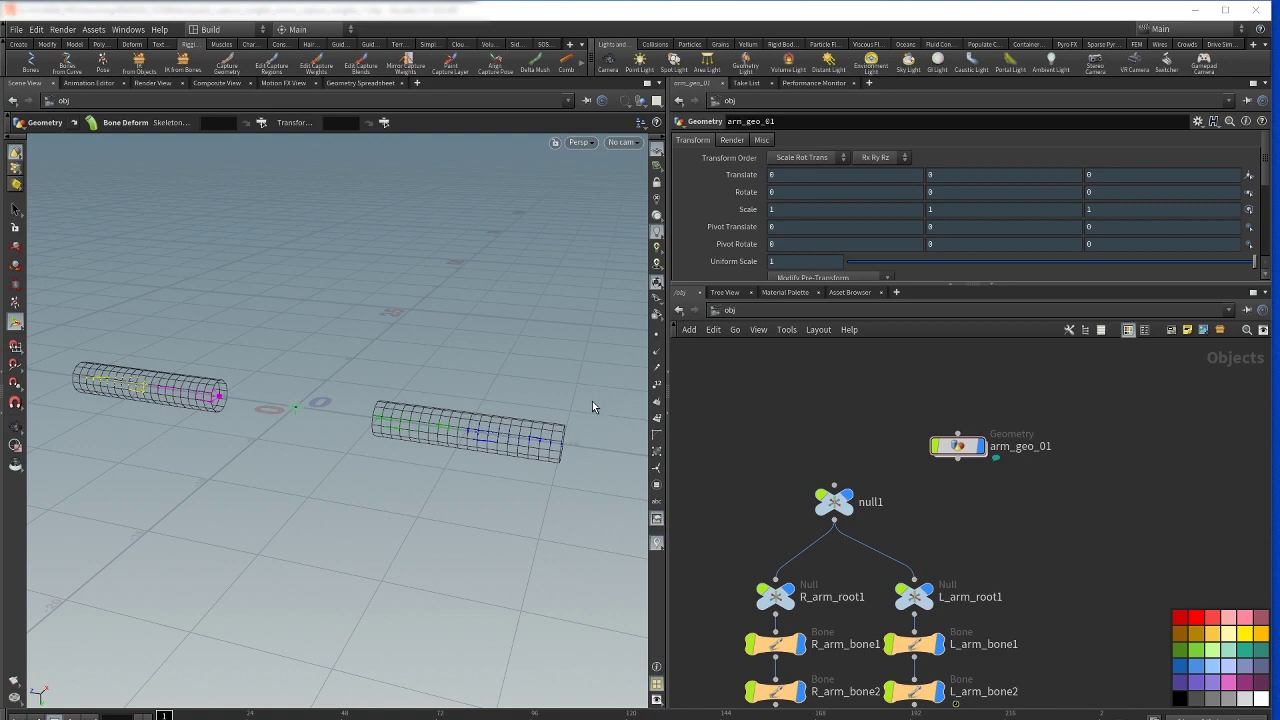
# Start Mirror Capture Weights on arm_geo_01 and choose all points of the R_arm tube as the destination points
pyautogui.moveTo(592, 406); pyautogui.dragTo(529, 296, button='middle')
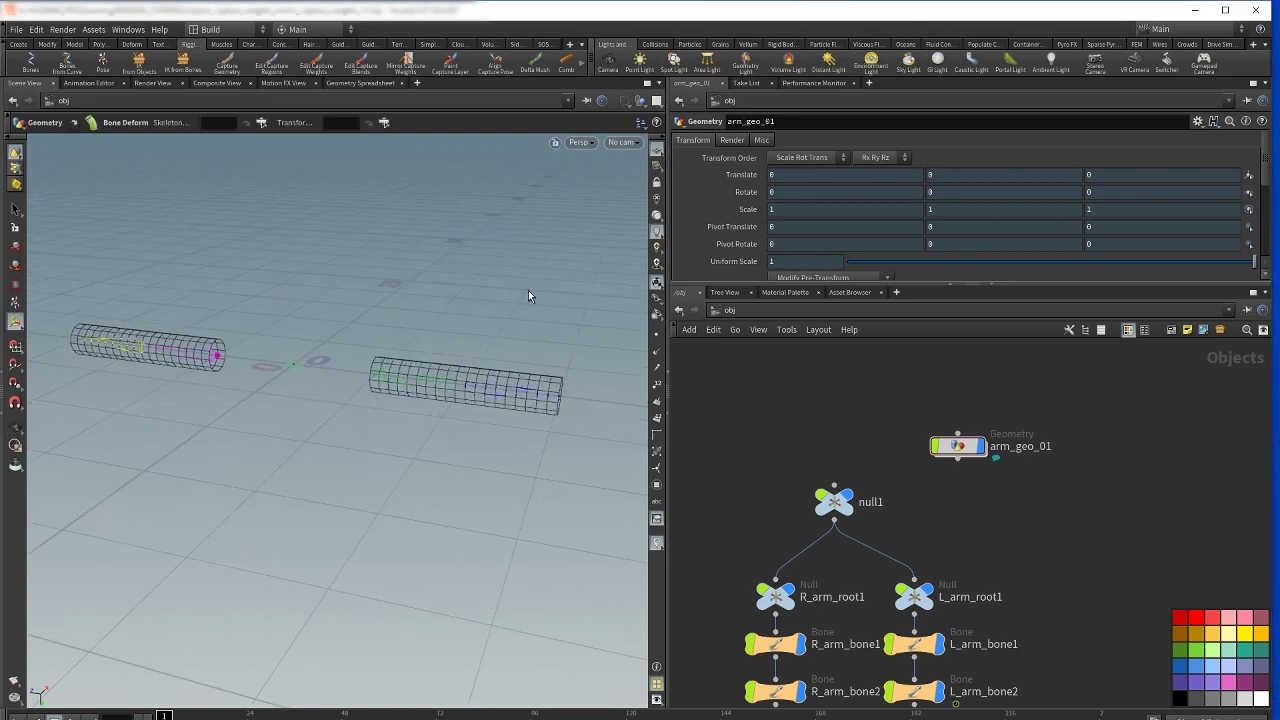
pyautogui.click(405, 64)
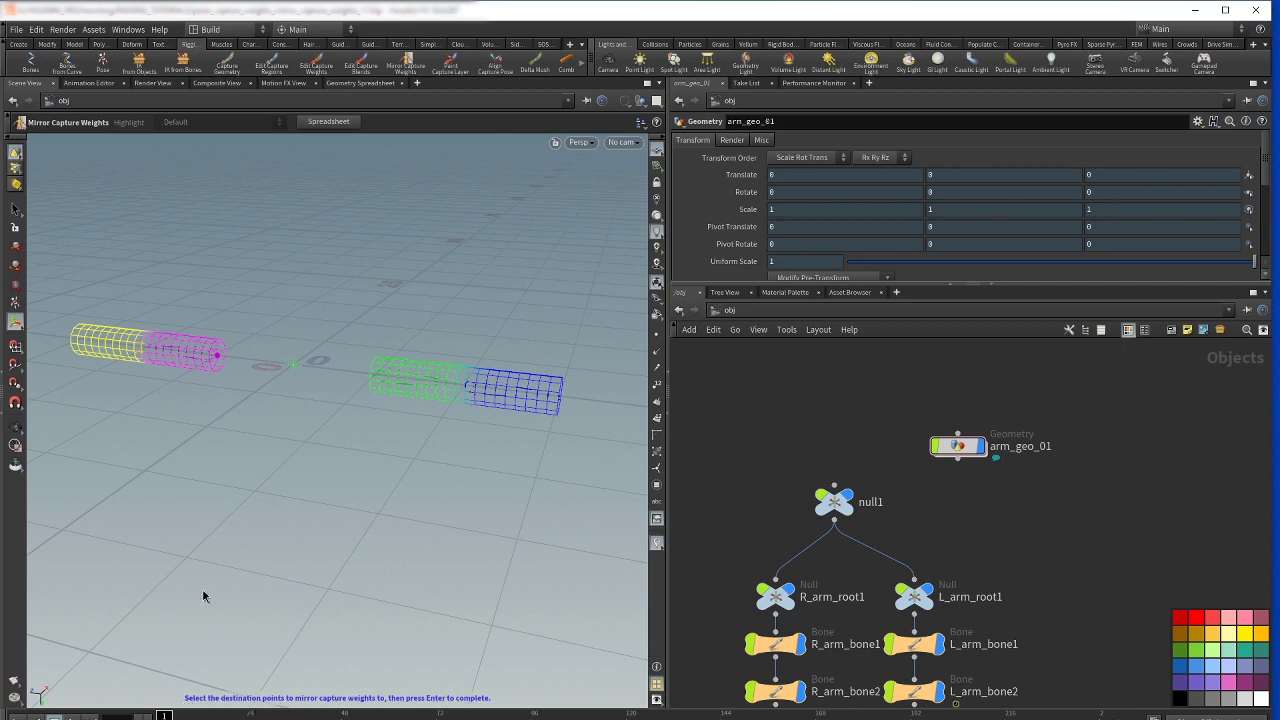
pyautogui.moveTo(59, 297); pyautogui.dragTo(254, 418)
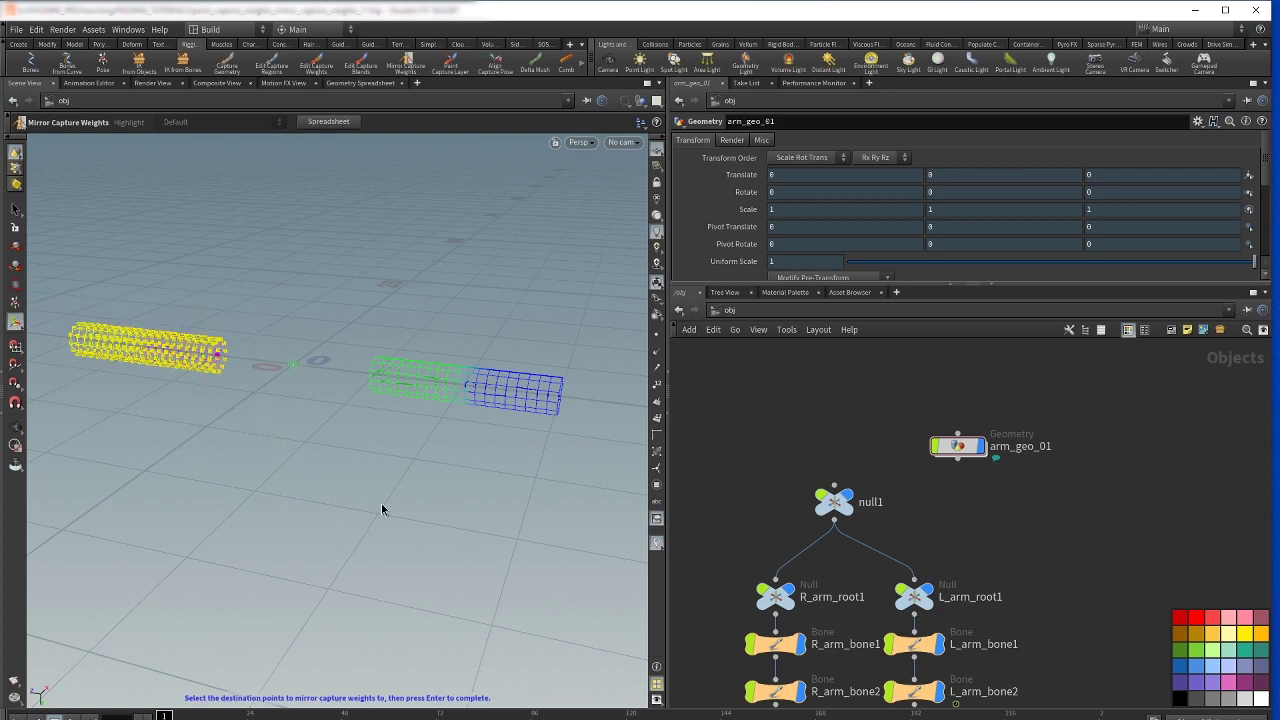
pyautogui.press('Return')
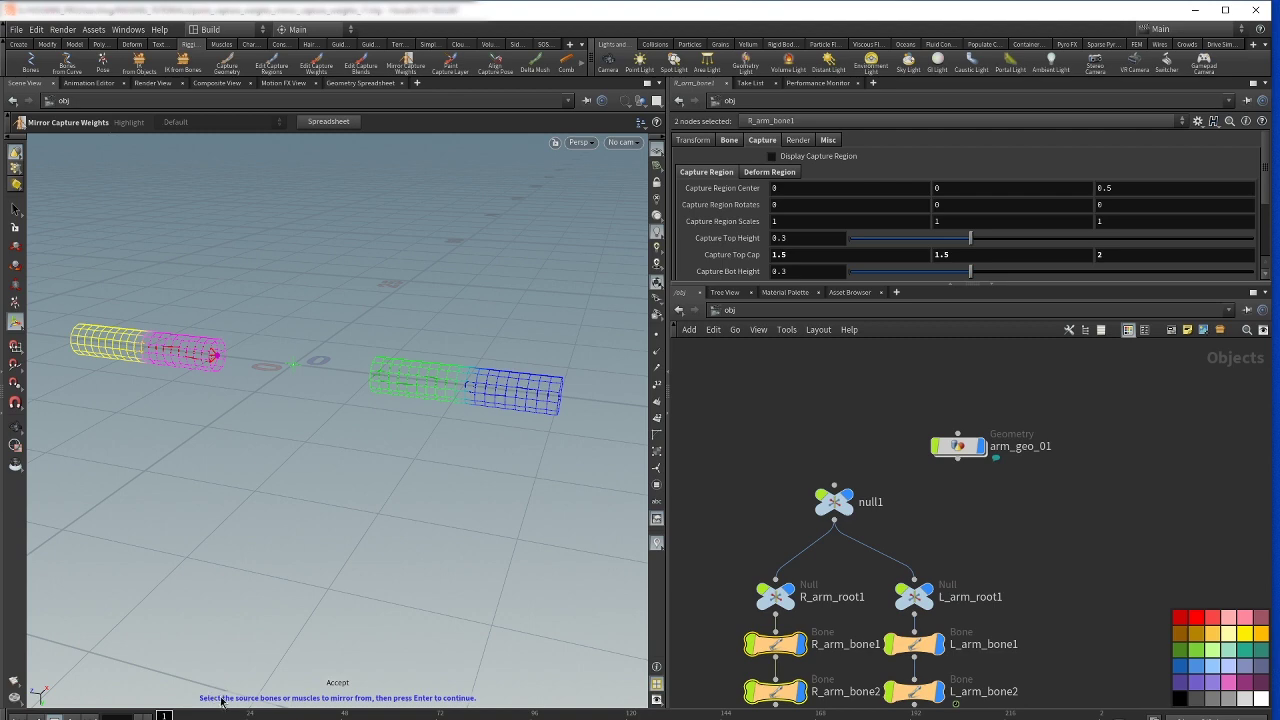
# Mirror the capture weights from L_arm_bone1 and L_arm_bone2 to R_arm_bone1 and R_arm_bone2
pyautogui.moveTo(1104, 525); pyautogui.dragTo(1100, 379, button='middle')
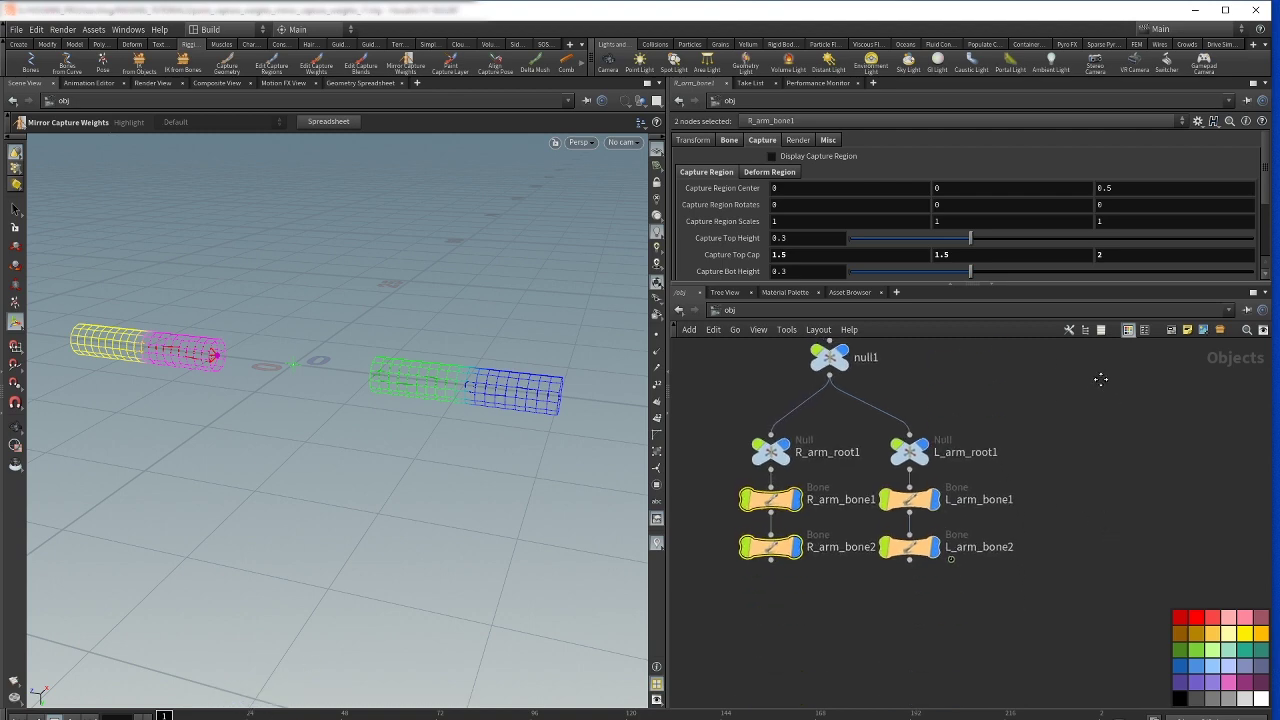
pyautogui.moveTo(872, 480); pyautogui.dragTo(1002, 598)
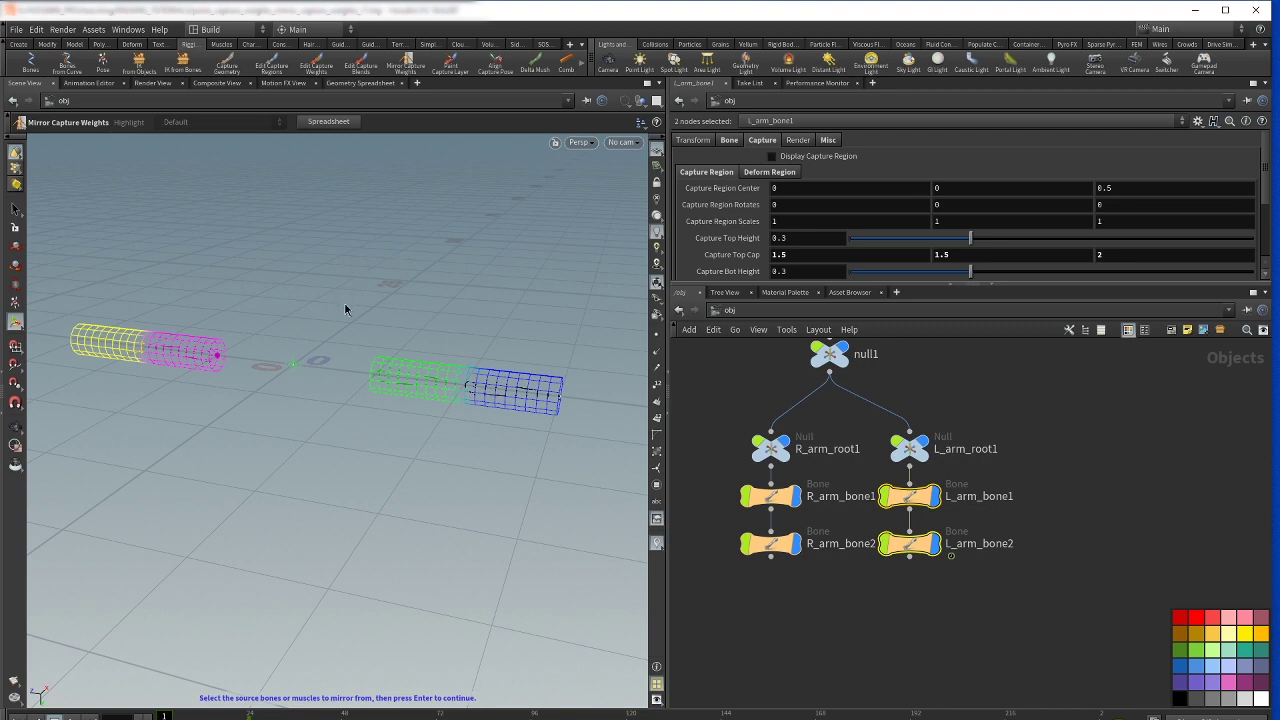
pyautogui.press('Return')
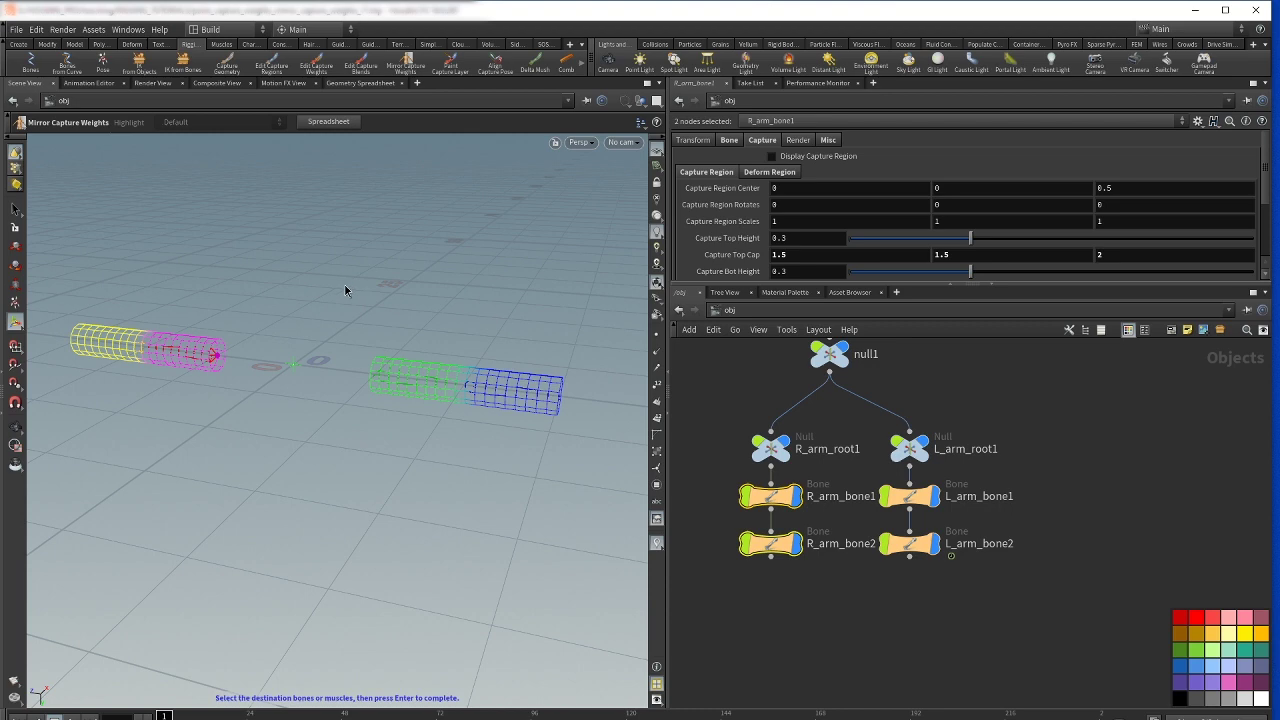
pyautogui.press('Return')
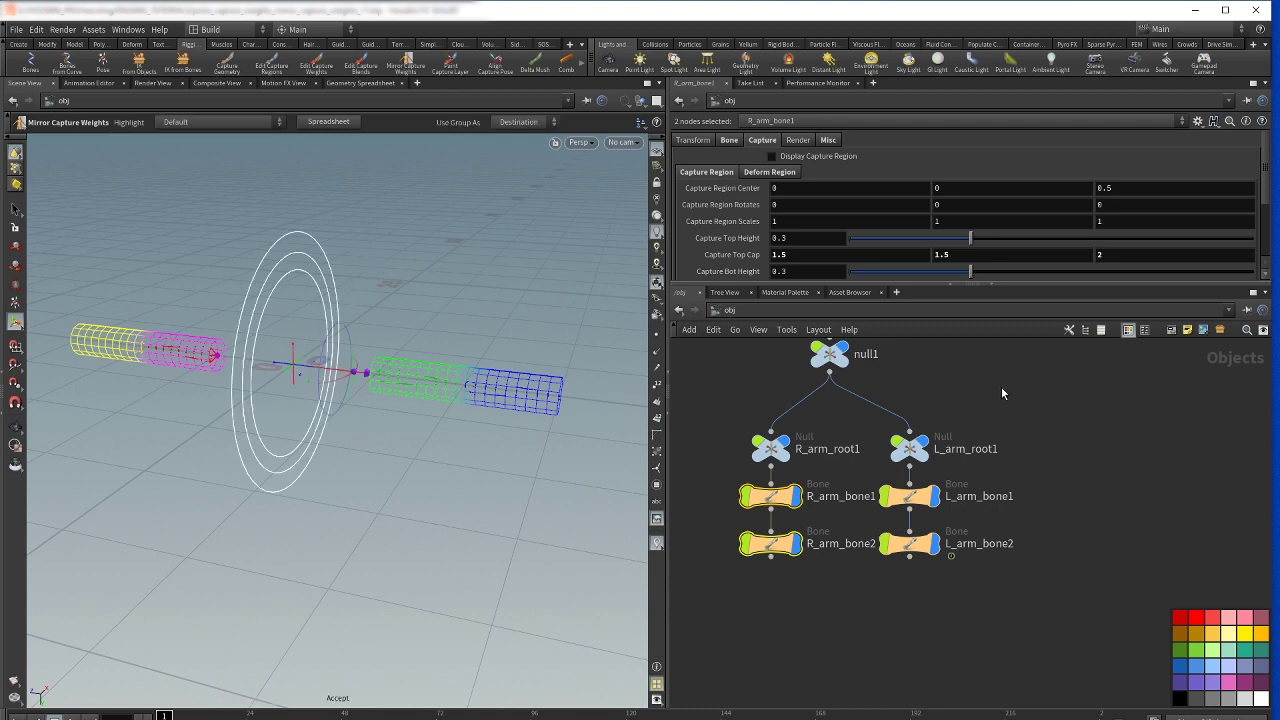
# Enter the arm_geo_01 network and select capturemirror1 to examine its point group, mirror plane and From/To capture regions
pyautogui.doubleClick(903, 418)
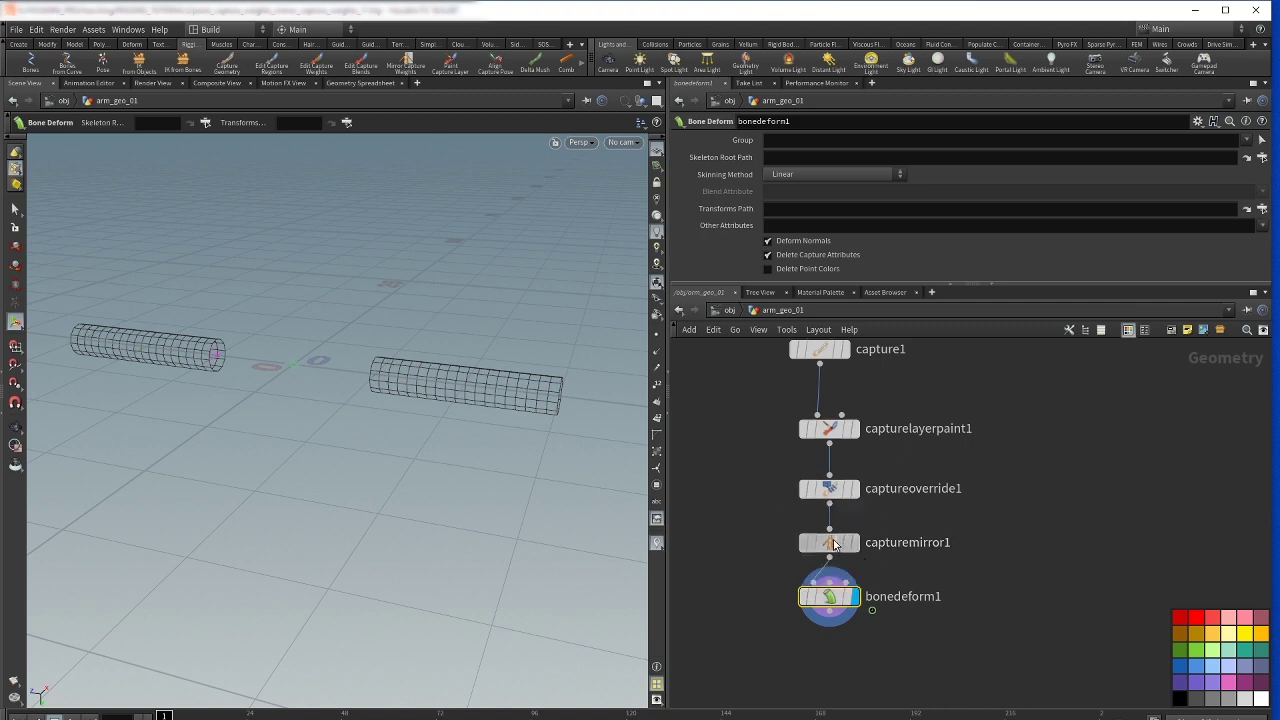
pyautogui.click(829, 540)
pyautogui.scroll(1, 1268, 176)
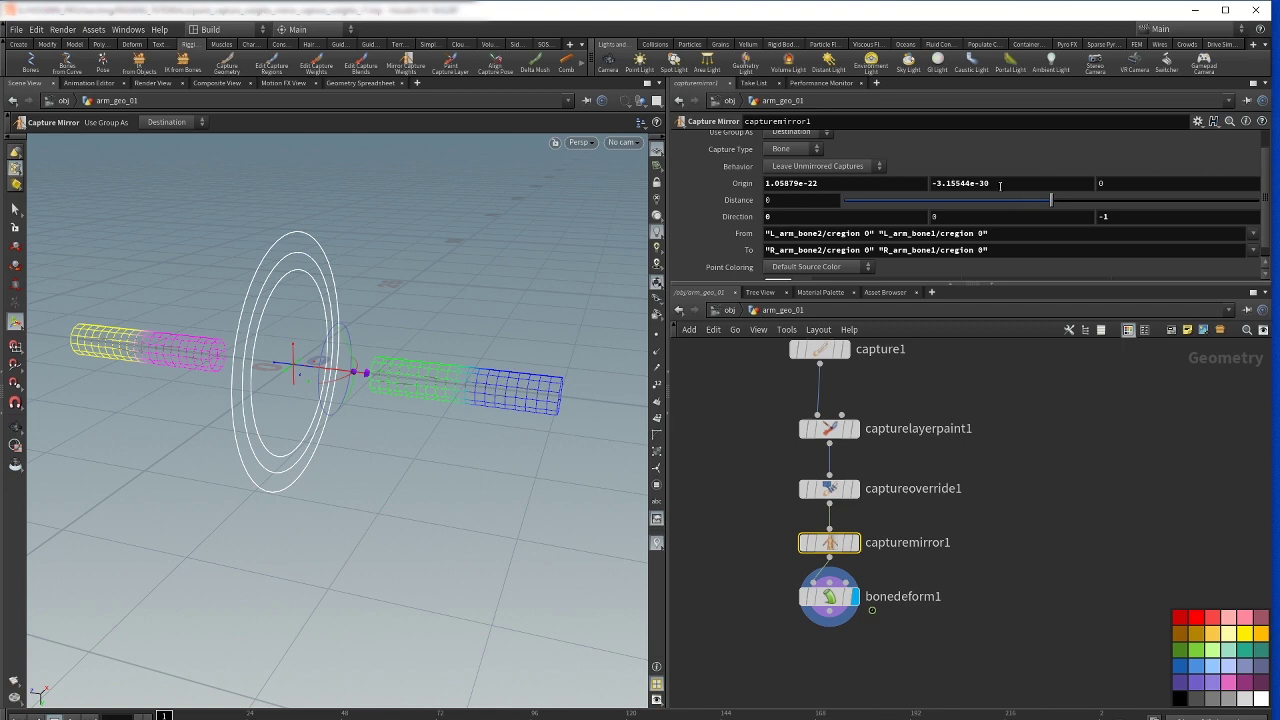
pyautogui.scroll(1, 1268, 176)
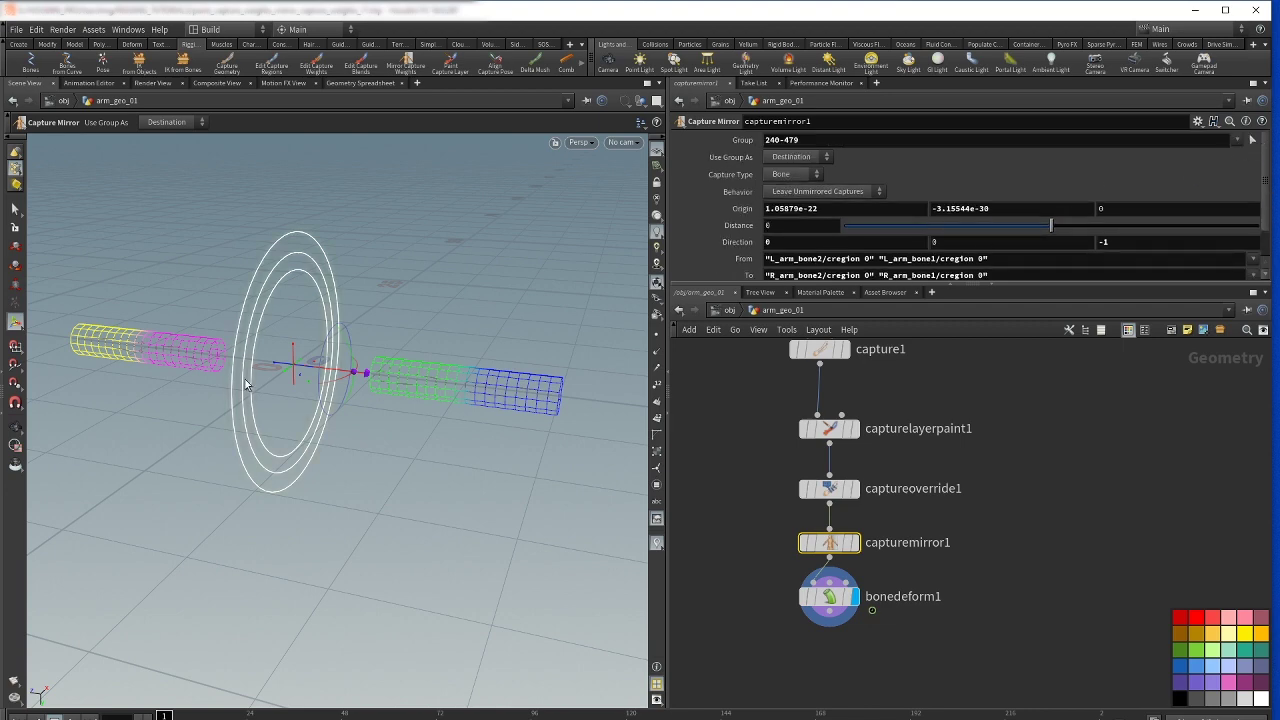
pyautogui.moveTo(286, 366)
pyautogui.keyDown('alt'); pyautogui.mouseDown()
pyautogui.moveTo(357, 377)
pyautogui.moveTo(289, 331)
pyautogui.moveTo(298, 366)
pyautogui.mouseUp(); pyautogui.keyUp('alt')
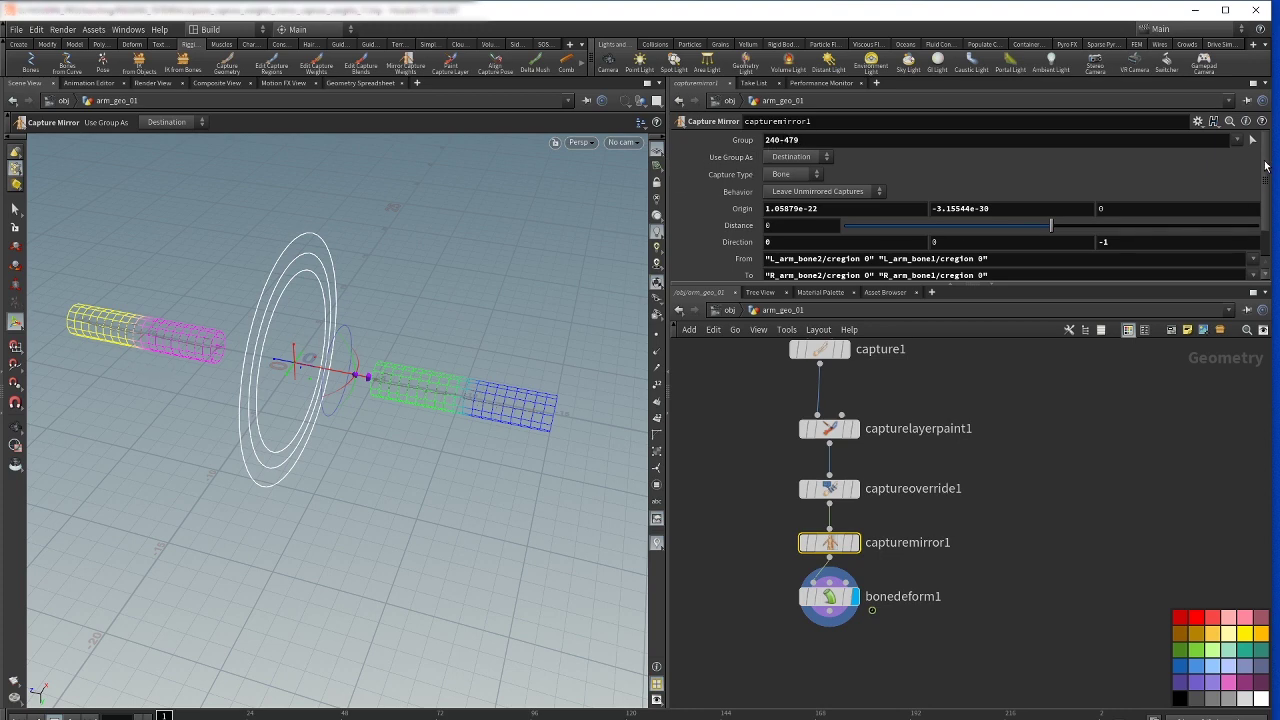
pyautogui.scroll(-1, 1268, 166)
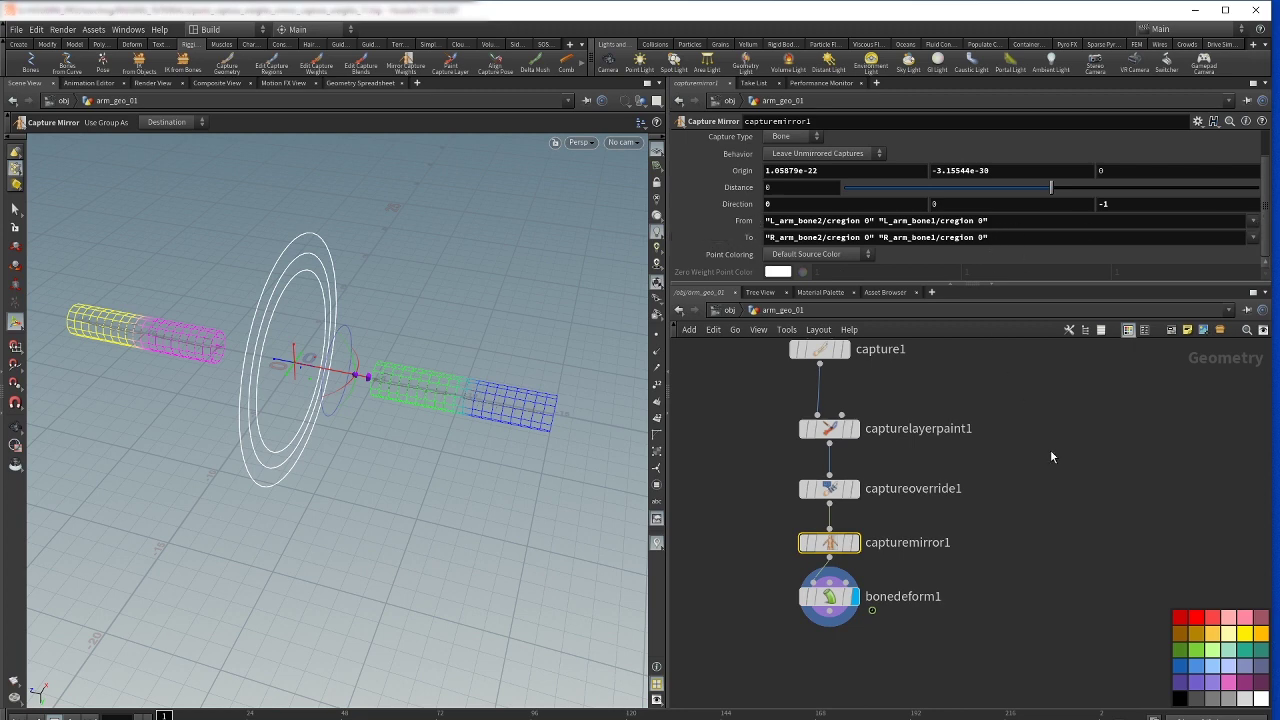
pyautogui.scroll(-3, 1086, 506)
pyautogui.scroll(3, 1083, 534)
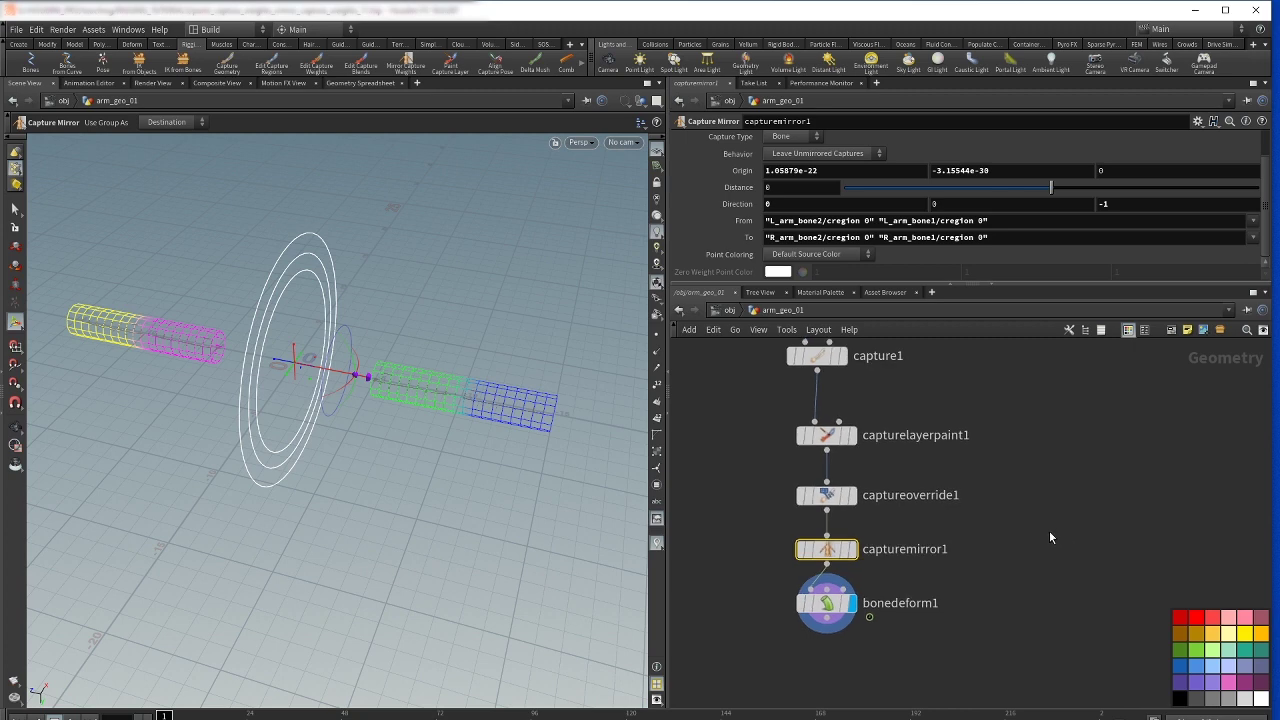
pyautogui.scroll(-2, 1049, 537)
pyautogui.scroll(1, 989, 448)
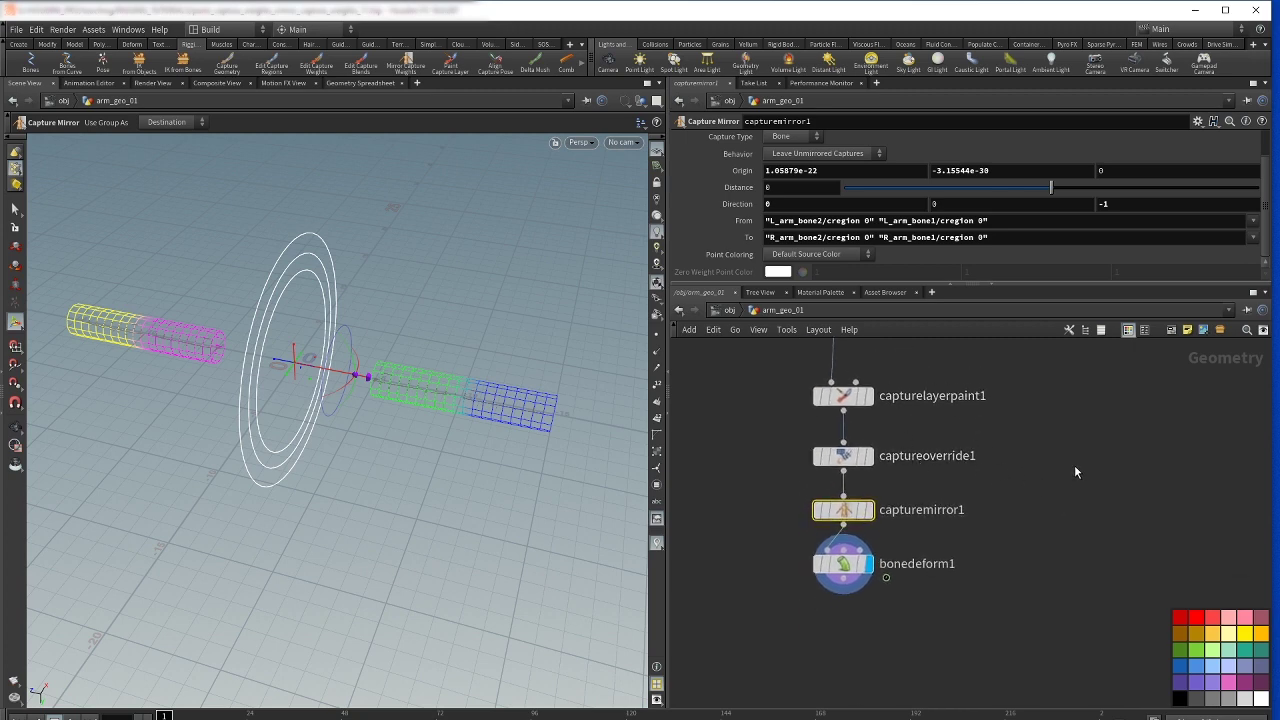